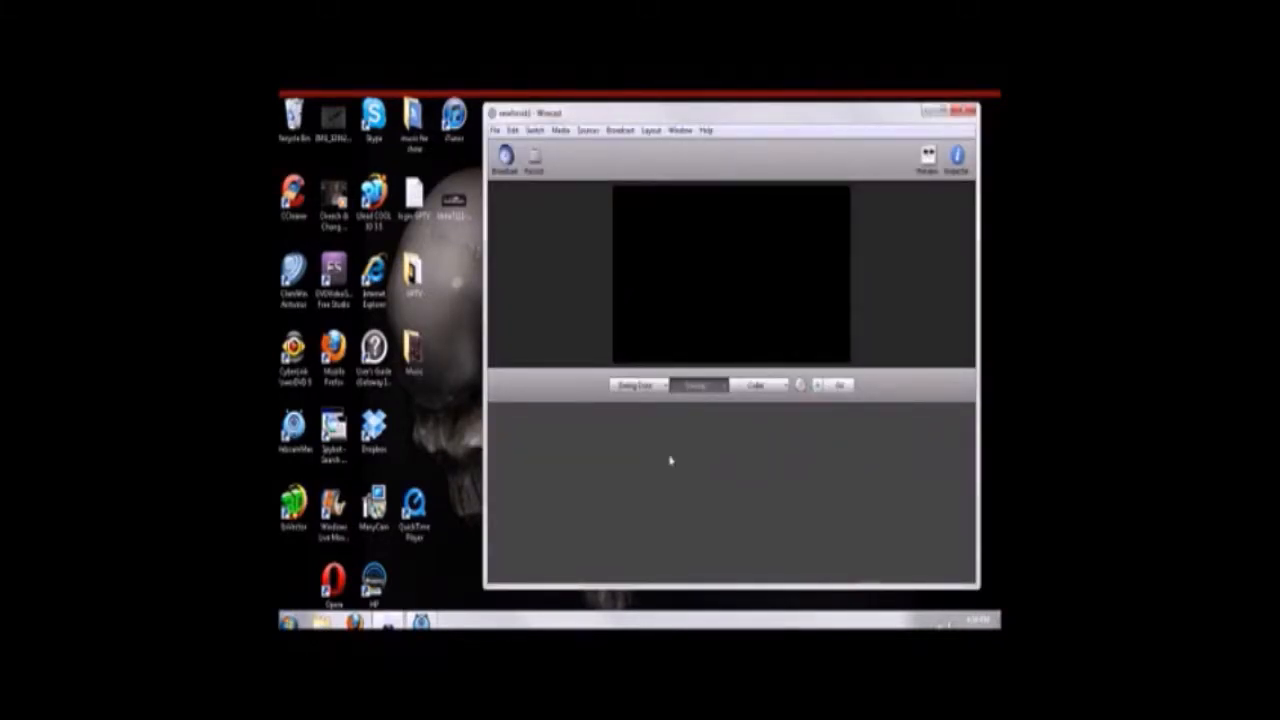
# Show the preview, master audio, main shot list and output statistics in the document's layout.
pyautogui.click(651, 132)
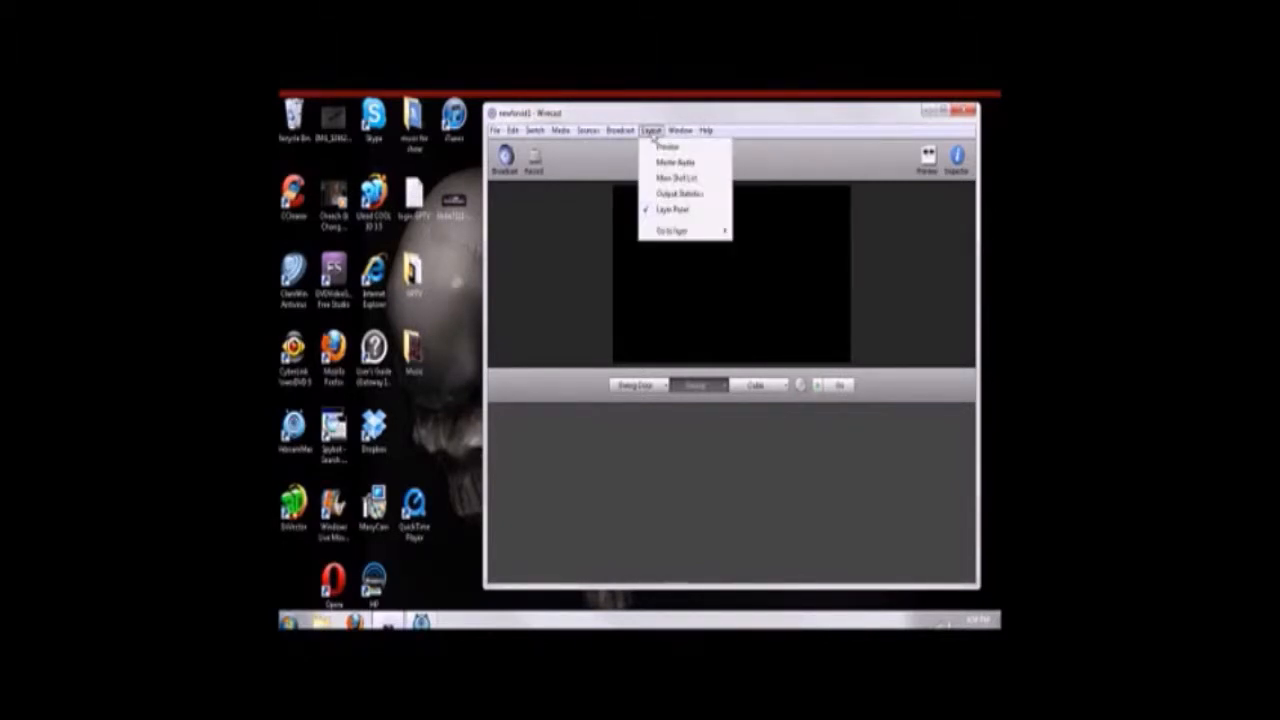
pyautogui.click(652, 147)
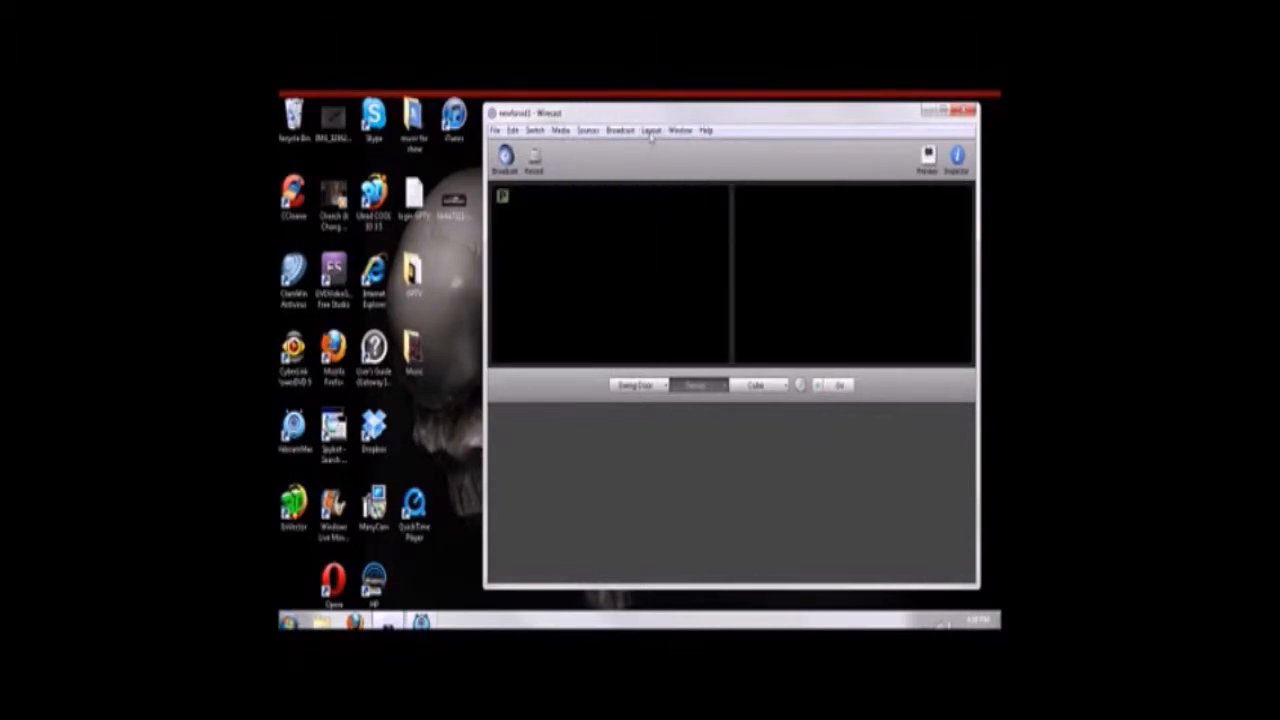
pyautogui.click(651, 131)
pyautogui.click(652, 163)
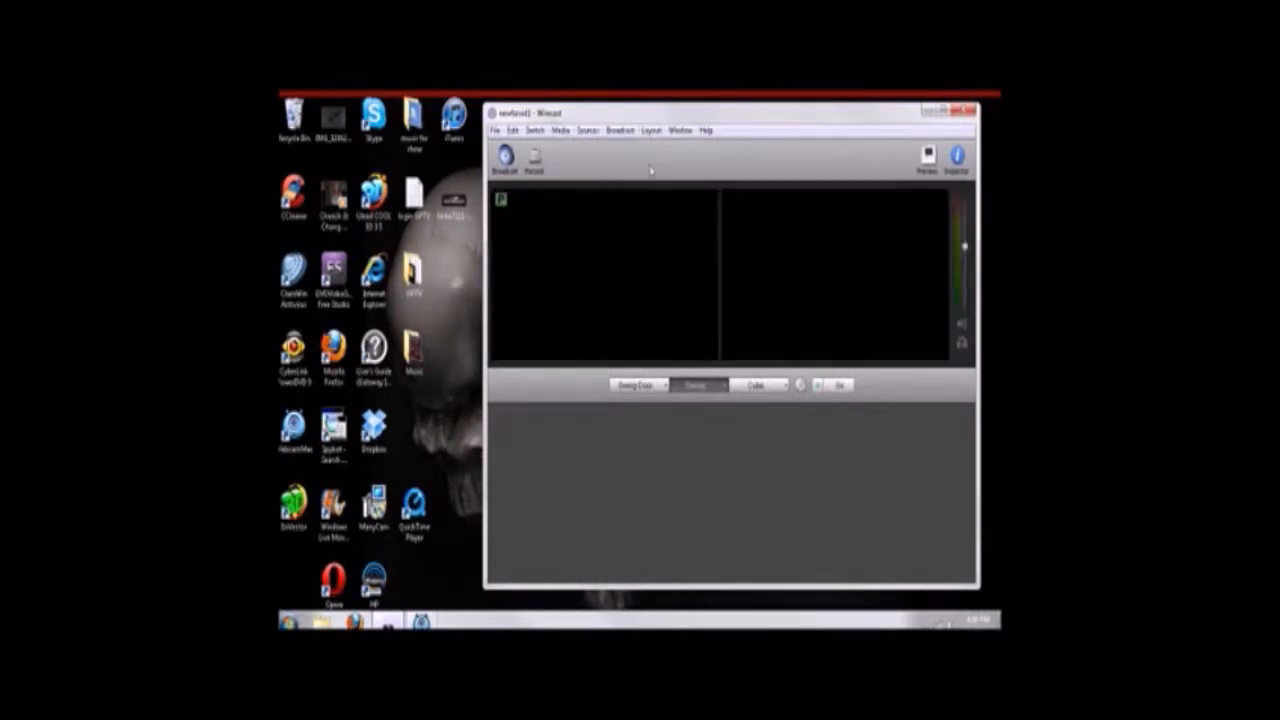
pyautogui.click(651, 131)
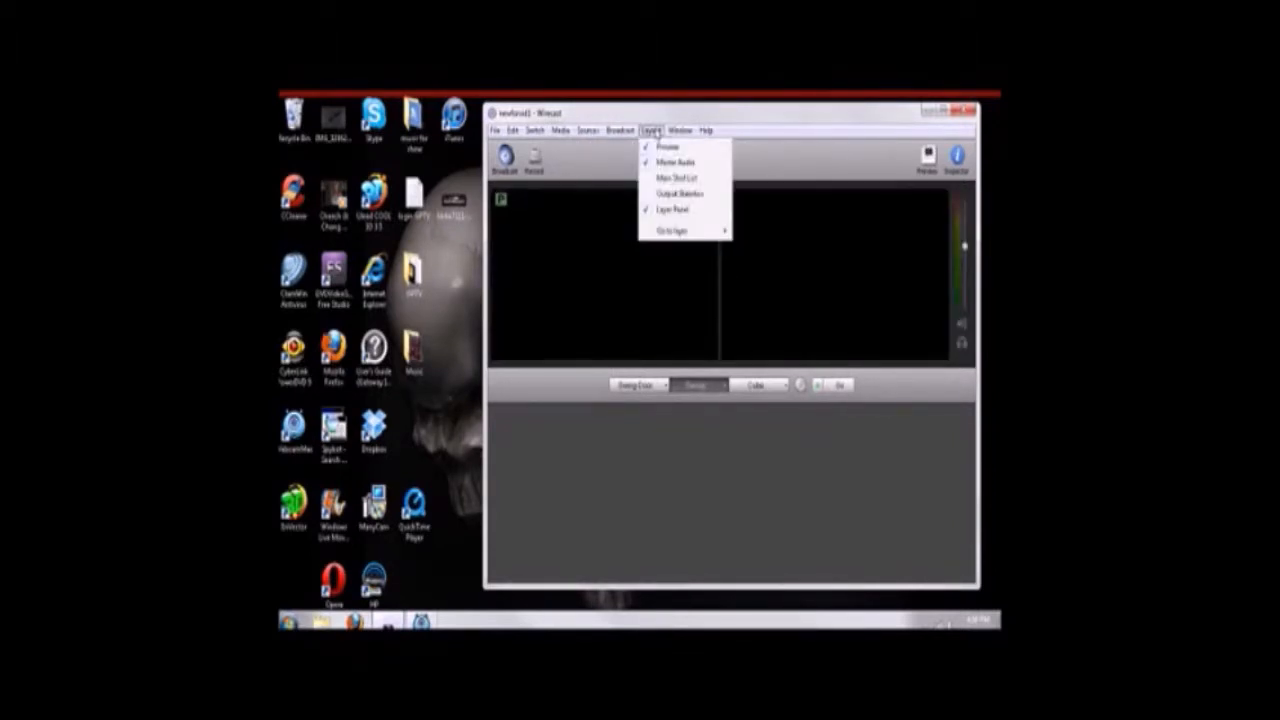
pyautogui.click(656, 178)
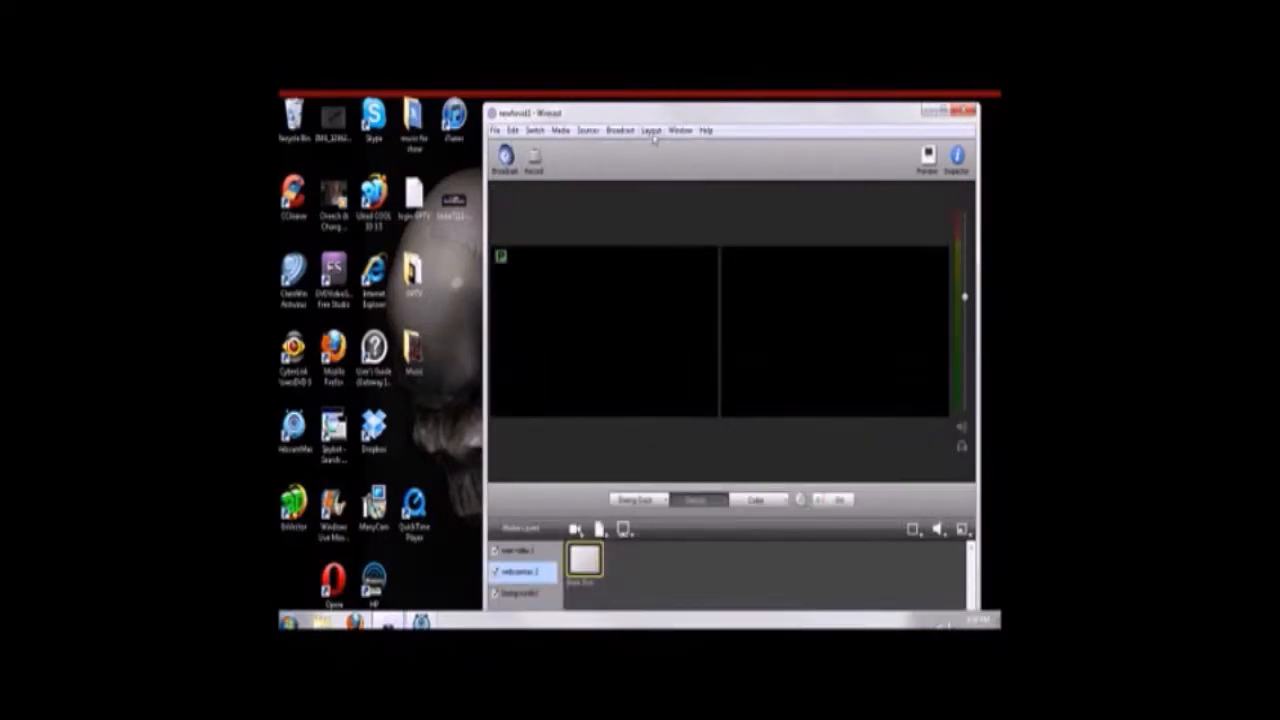
pyautogui.click(652, 133)
pyautogui.click(648, 195)
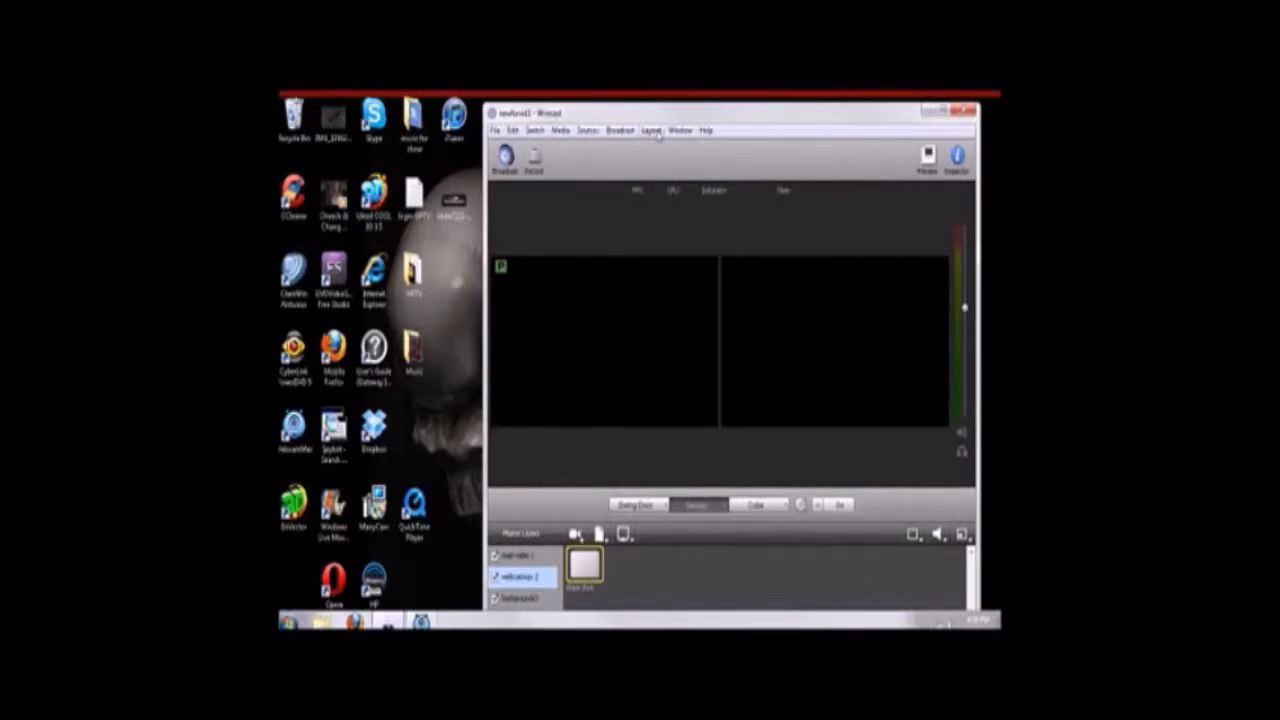
pyautogui.click(652, 131)
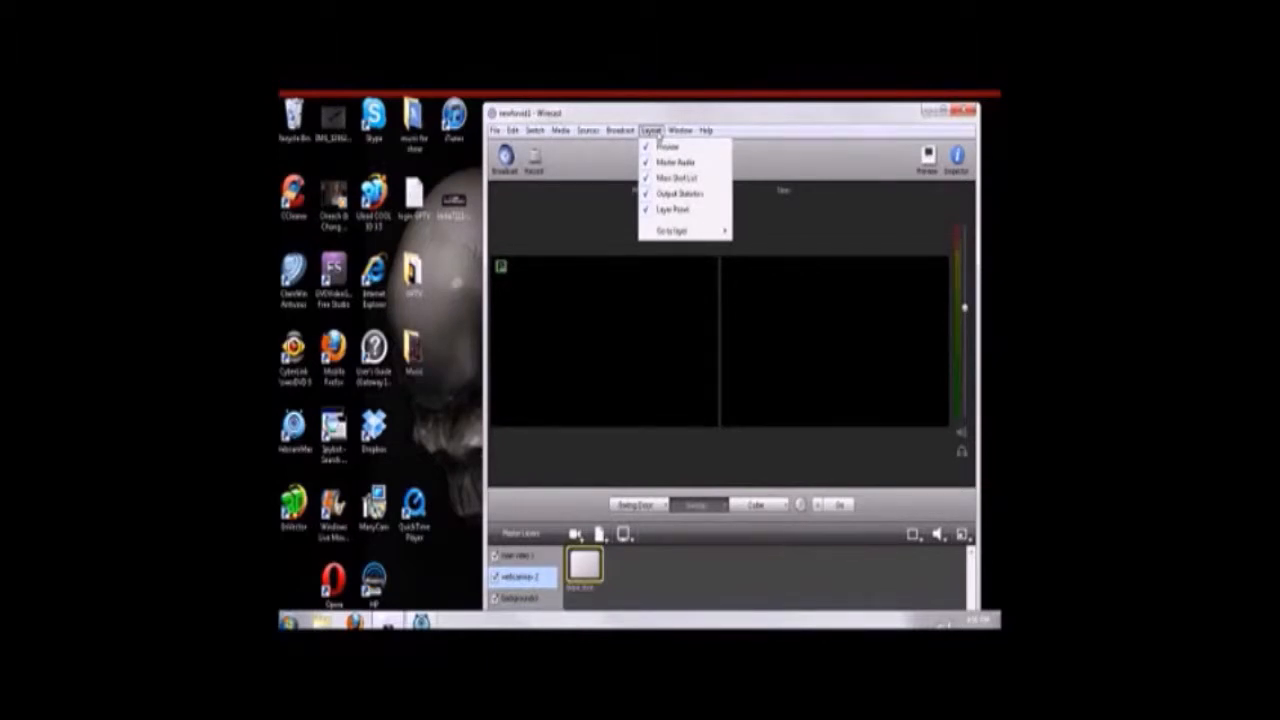
pyautogui.moveTo(680, 131)
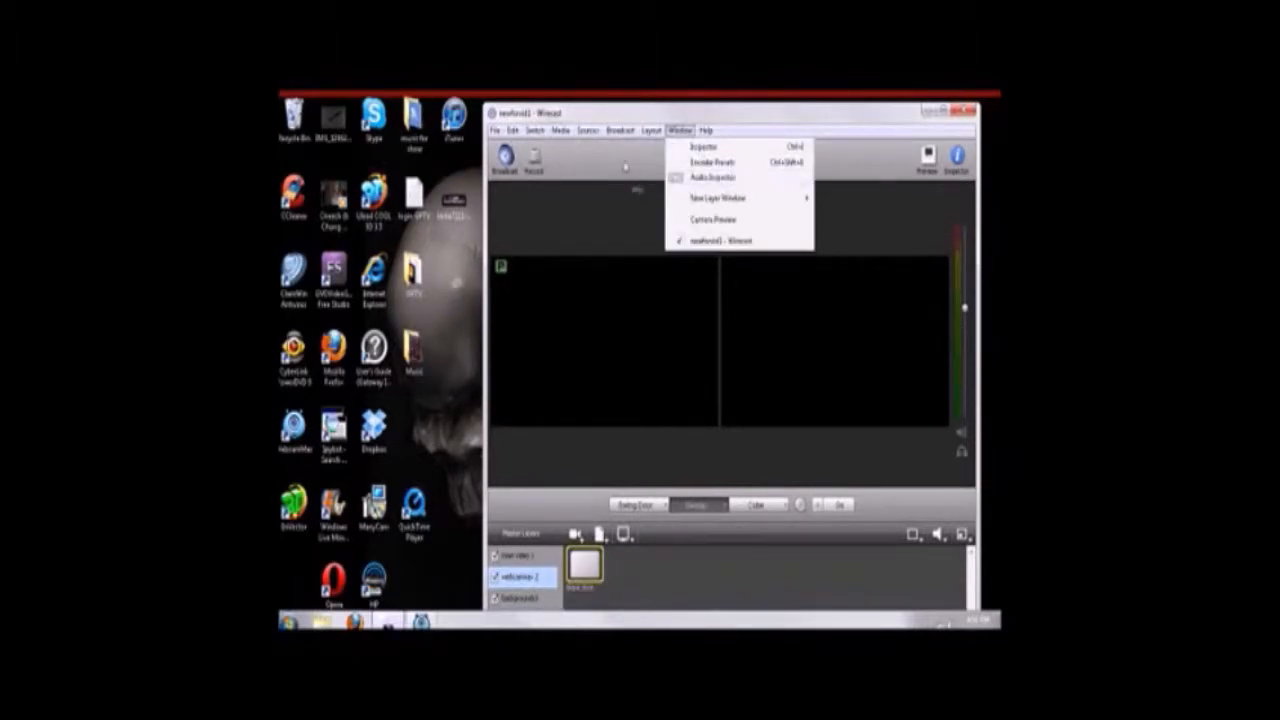
pyautogui.click(638, 168)
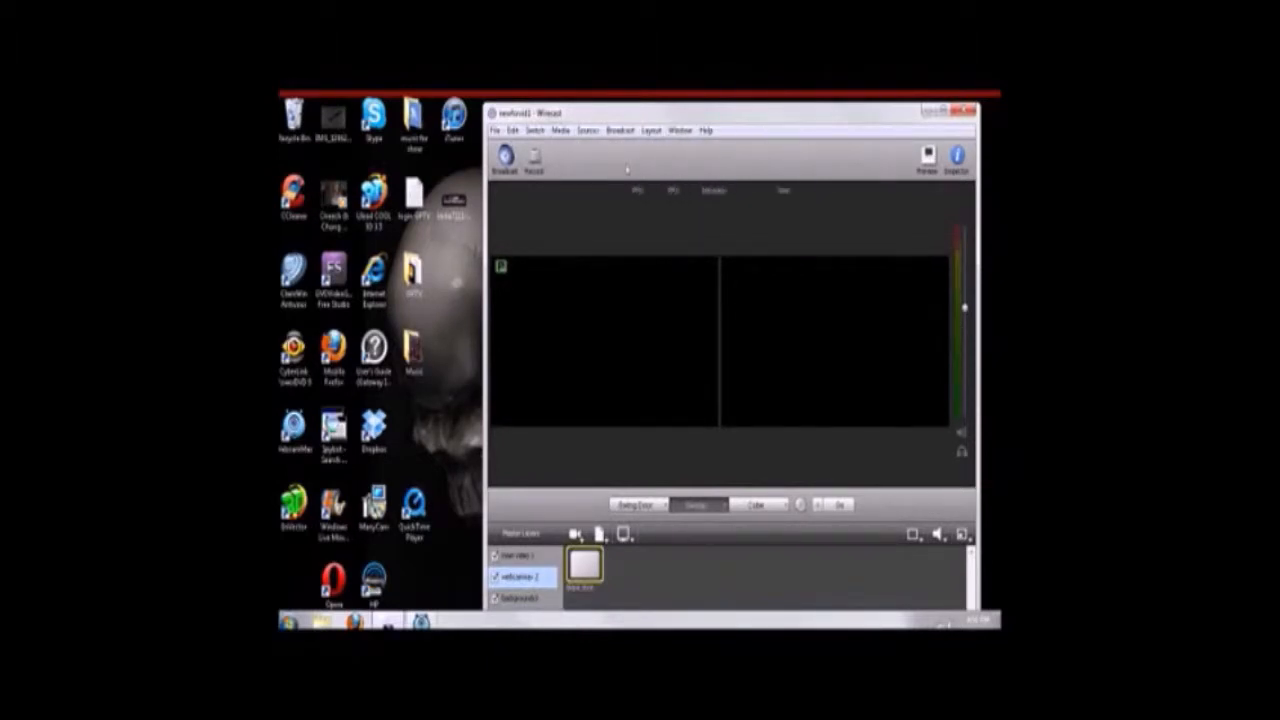
# Check the aspect ratio presets offered for the document.
pyautogui.click(495, 132)
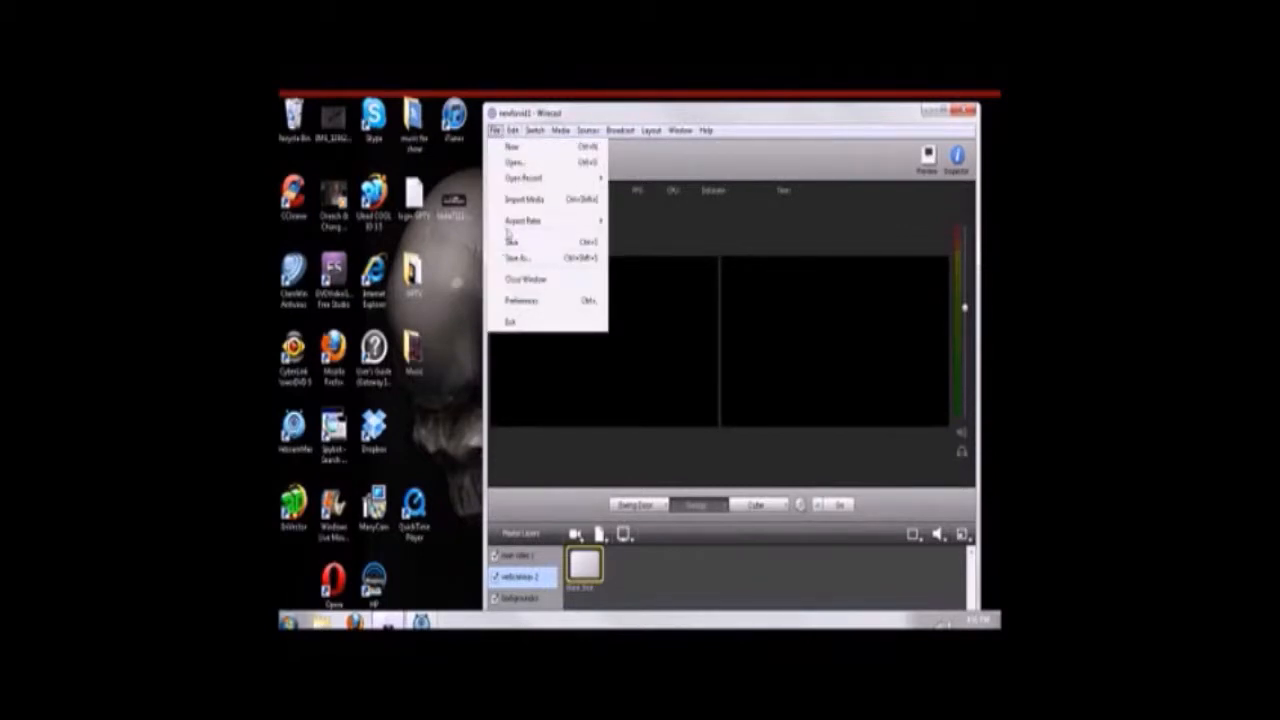
pyautogui.moveTo(508, 185)
pyautogui.moveTo(527, 222)
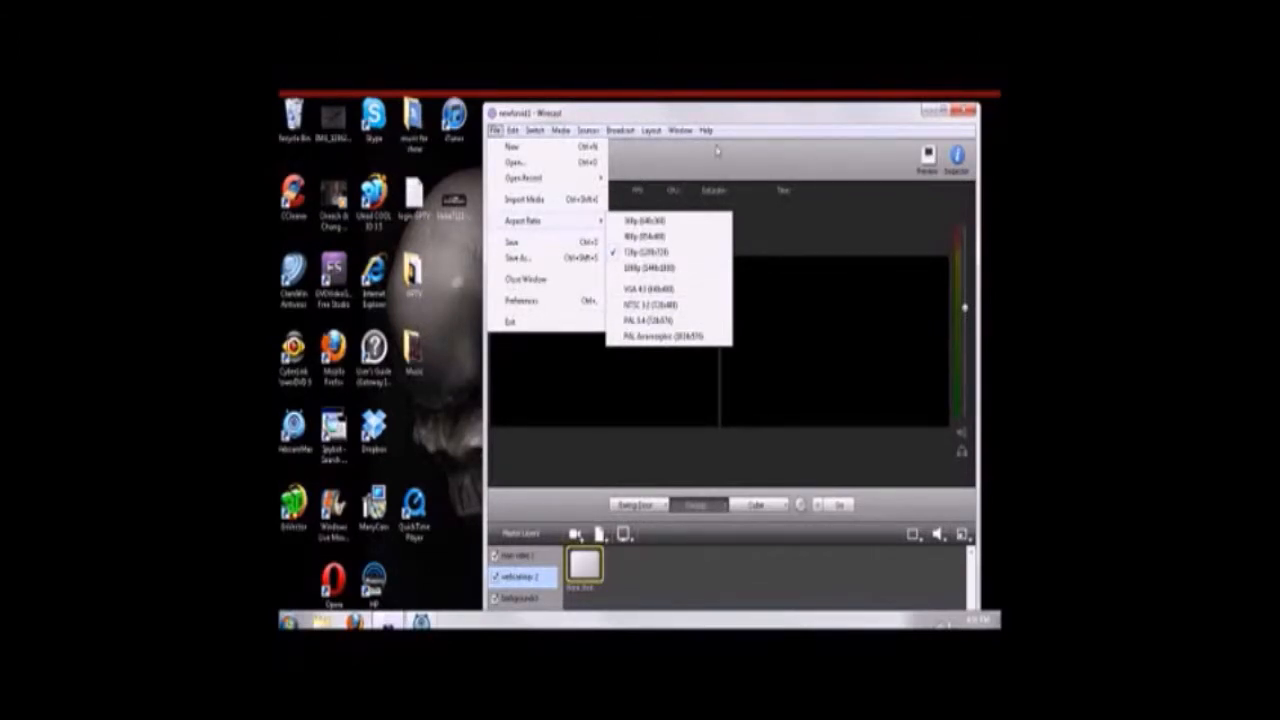
pyautogui.click(716, 150)
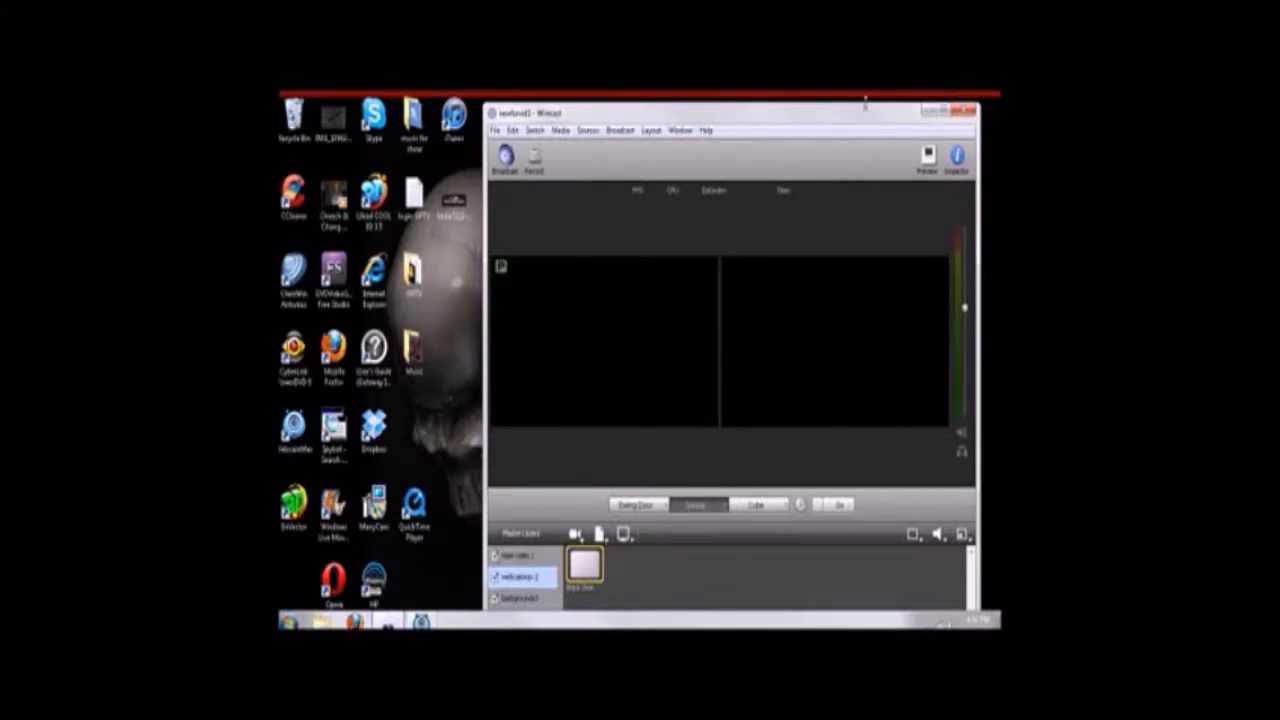
# Shorten the document window and move it down so the whole layer list fits on screen.
pyautogui.moveTo(865, 100)
pyautogui.mouseDown()
pyautogui.moveTo(867, 158)
pyautogui.moveTo(866, 114)
pyautogui.mouseUp()
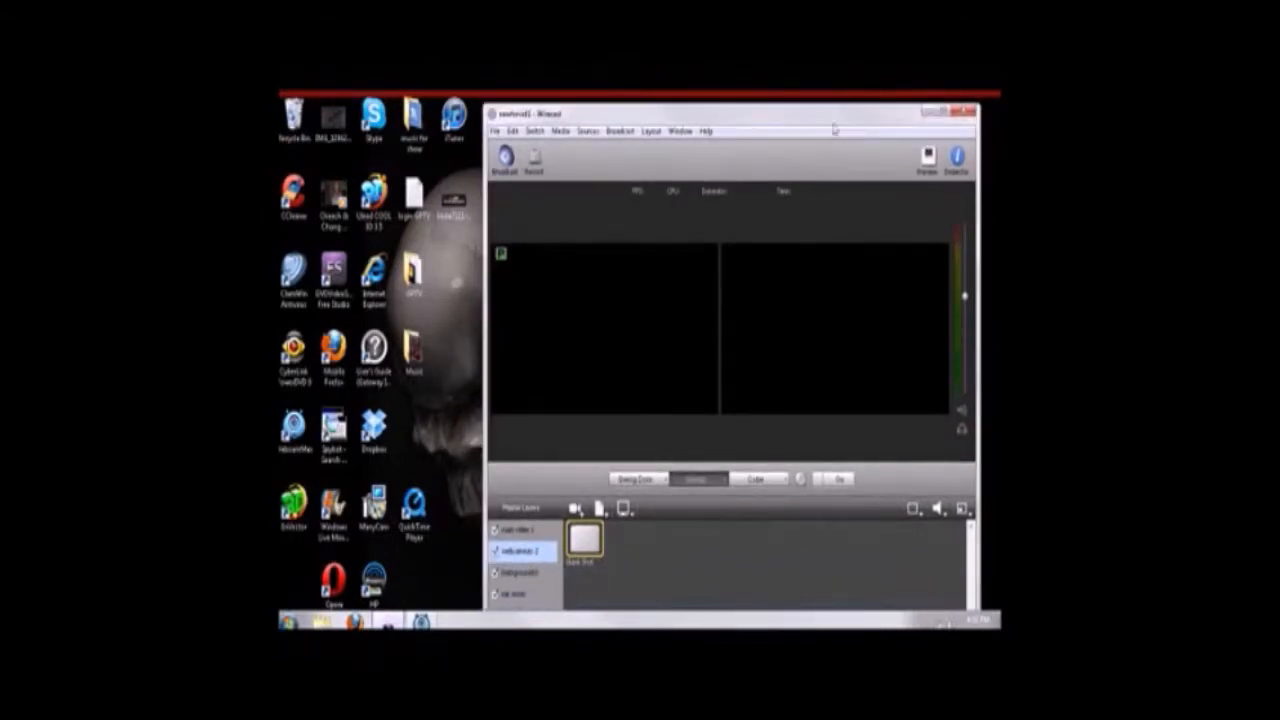
pyautogui.moveTo(836, 110); pyautogui.dragTo(838, 138)
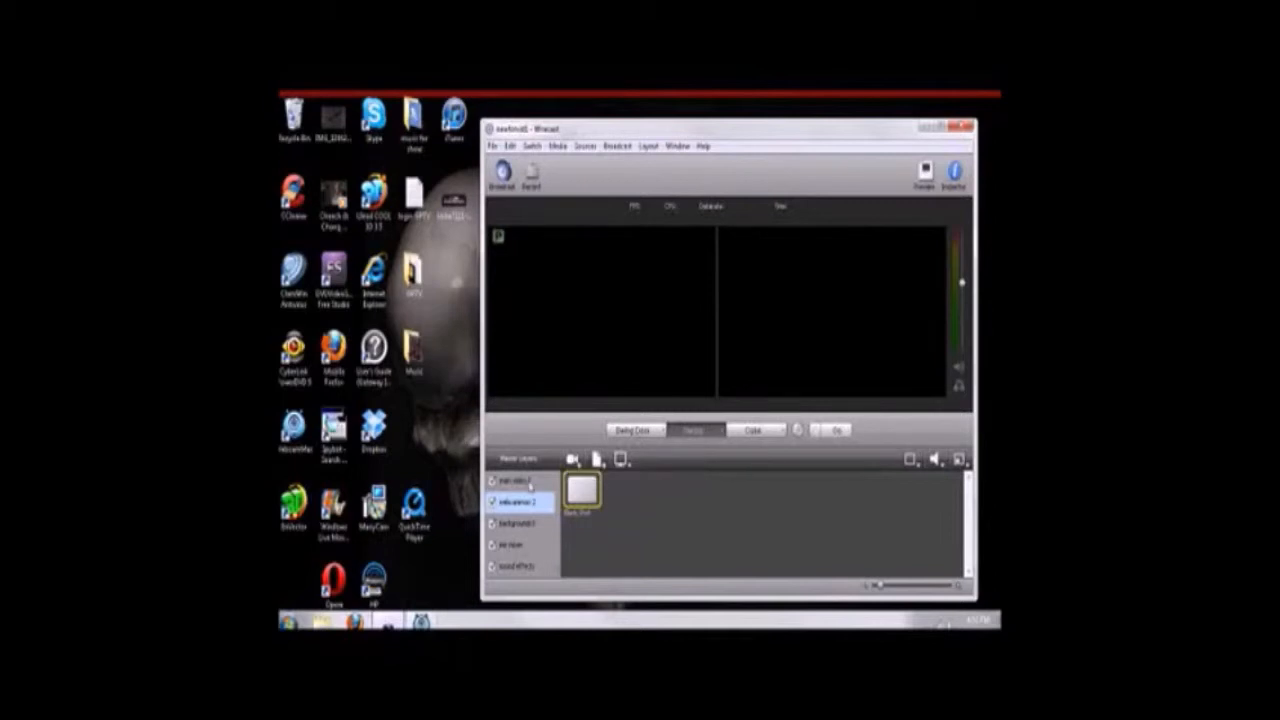
# Select the main video 1 layer, bring up its rename dialog and accept the existing name.
pyautogui.click(529, 483)
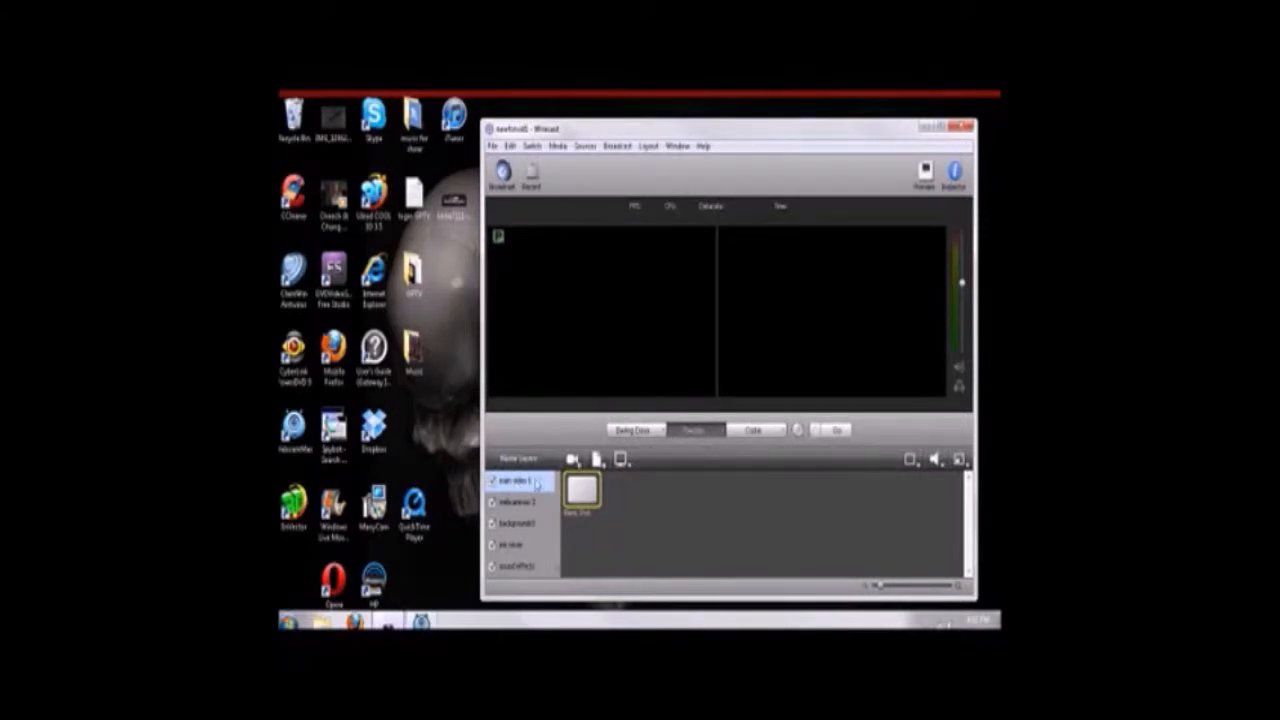
pyautogui.rightClick(537, 484)
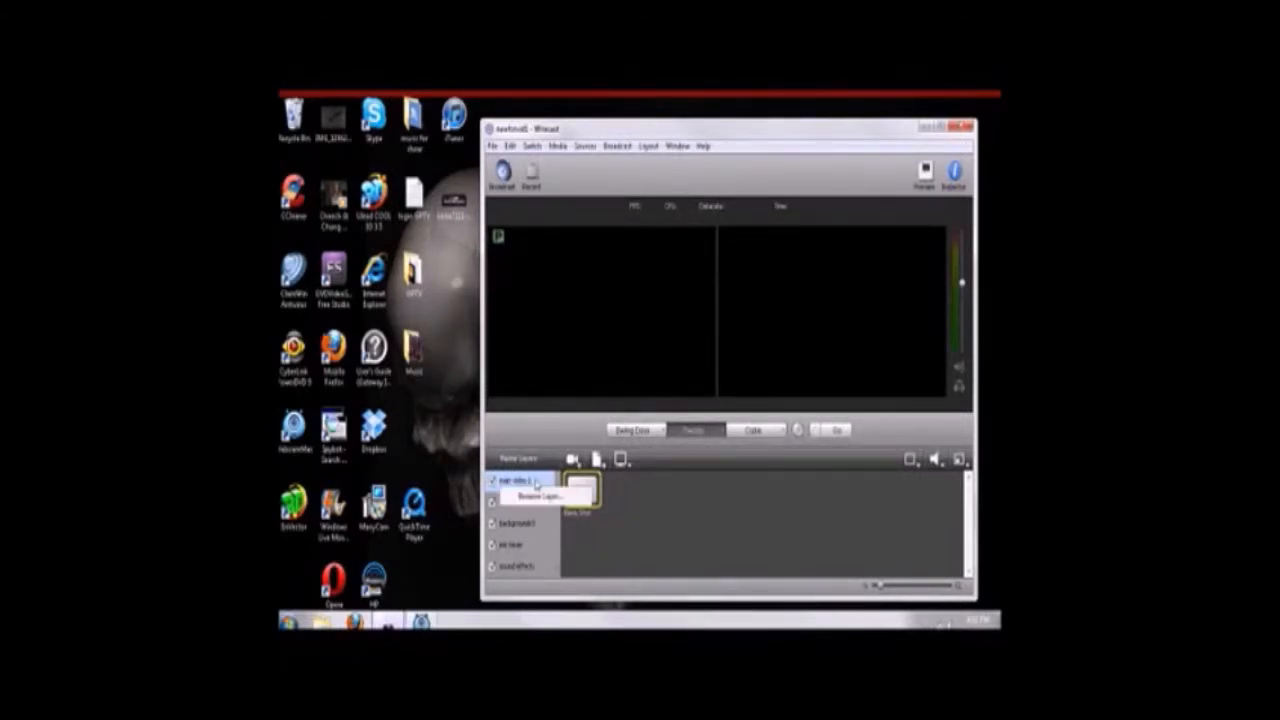
pyautogui.click(535, 497)
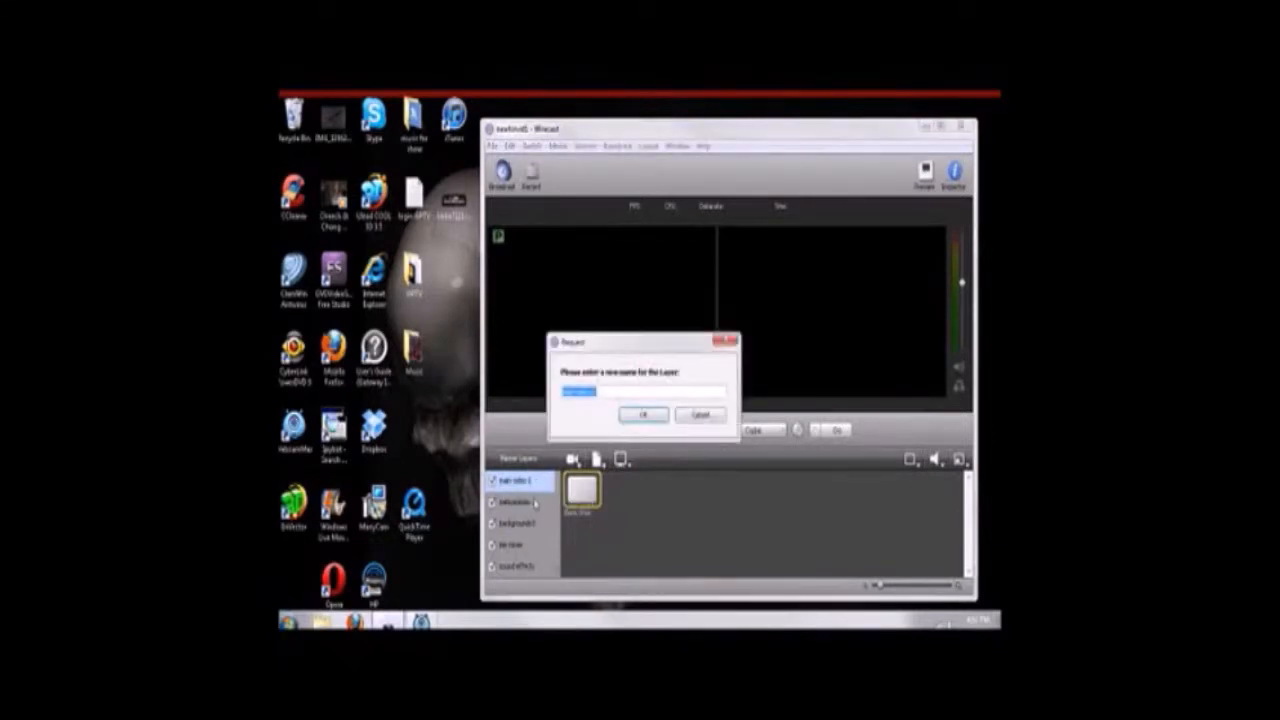
pyautogui.click(633, 417)
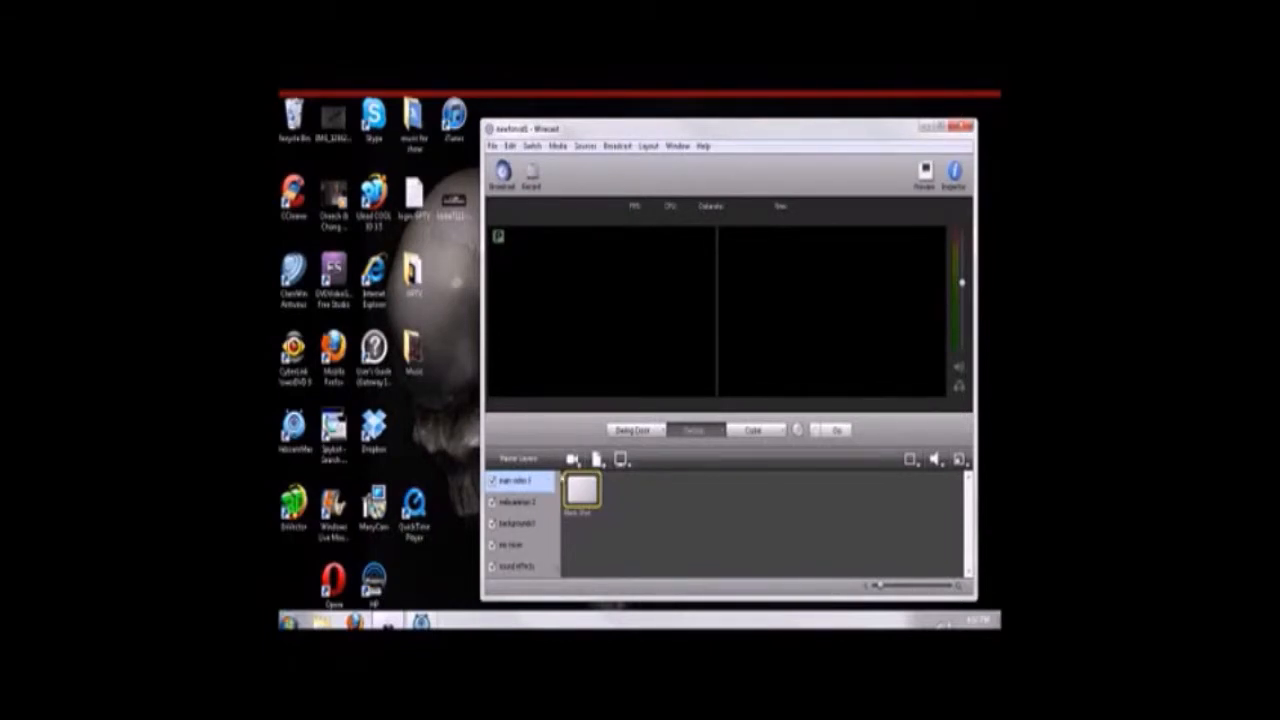
# Add a USB Camera shot and a 1.3M WebCam shot to the main video 1 layer.
pyautogui.click(574, 459)
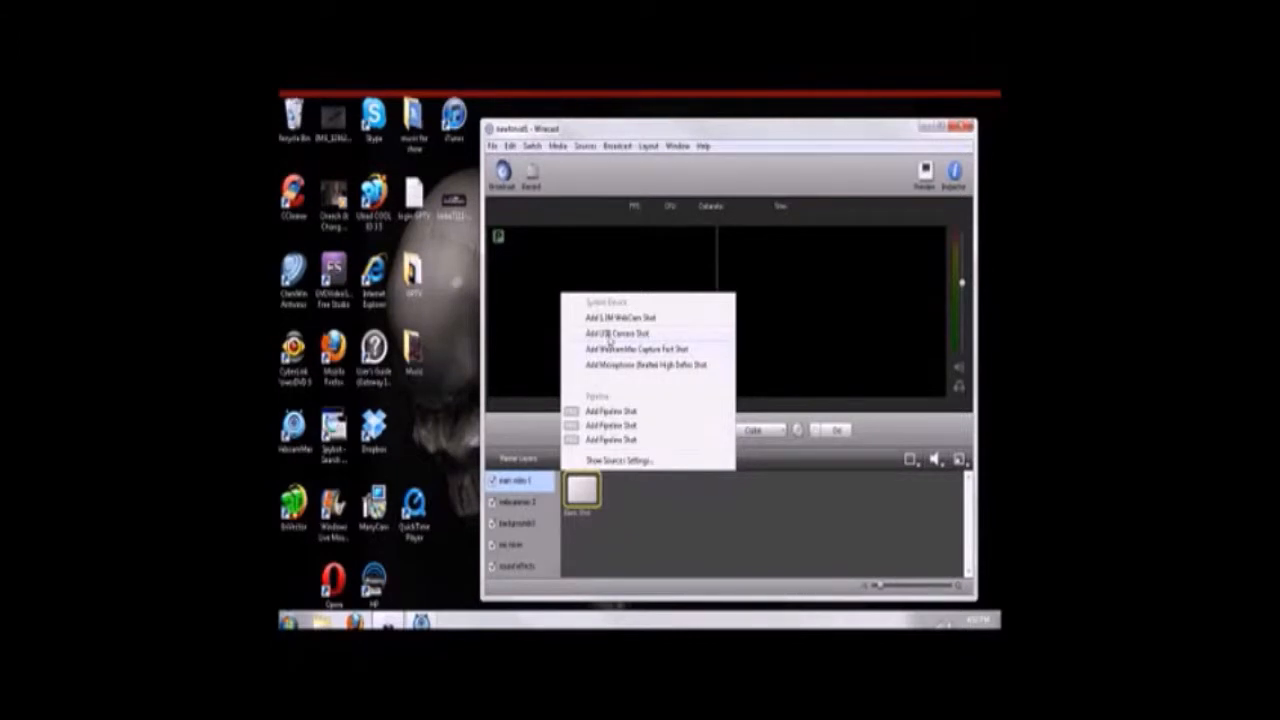
pyautogui.click(610, 333)
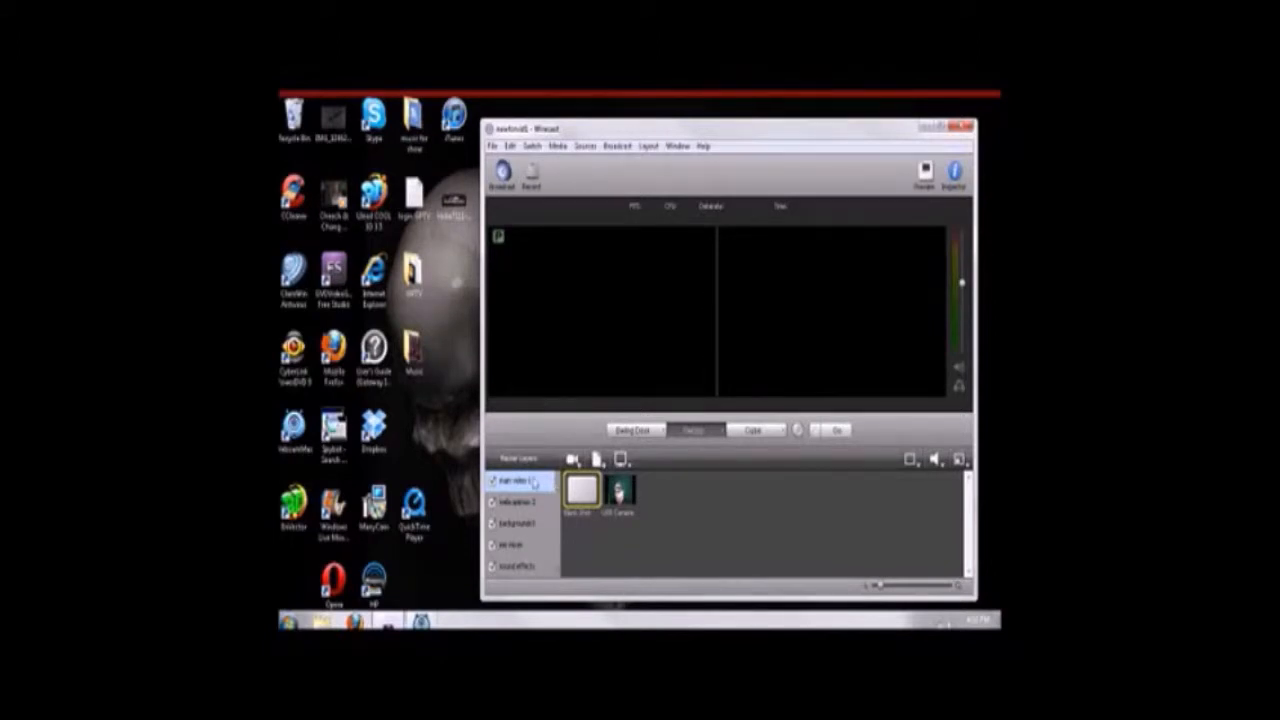
pyautogui.click(573, 460)
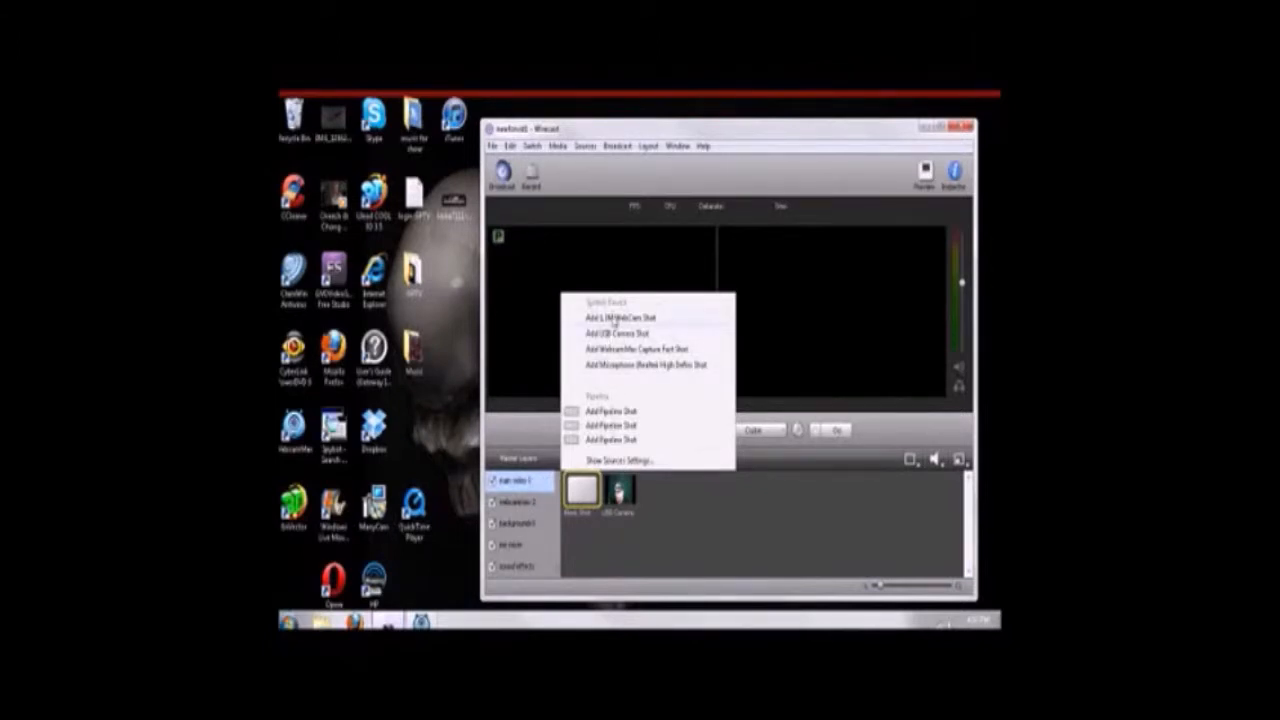
pyautogui.click(615, 318)
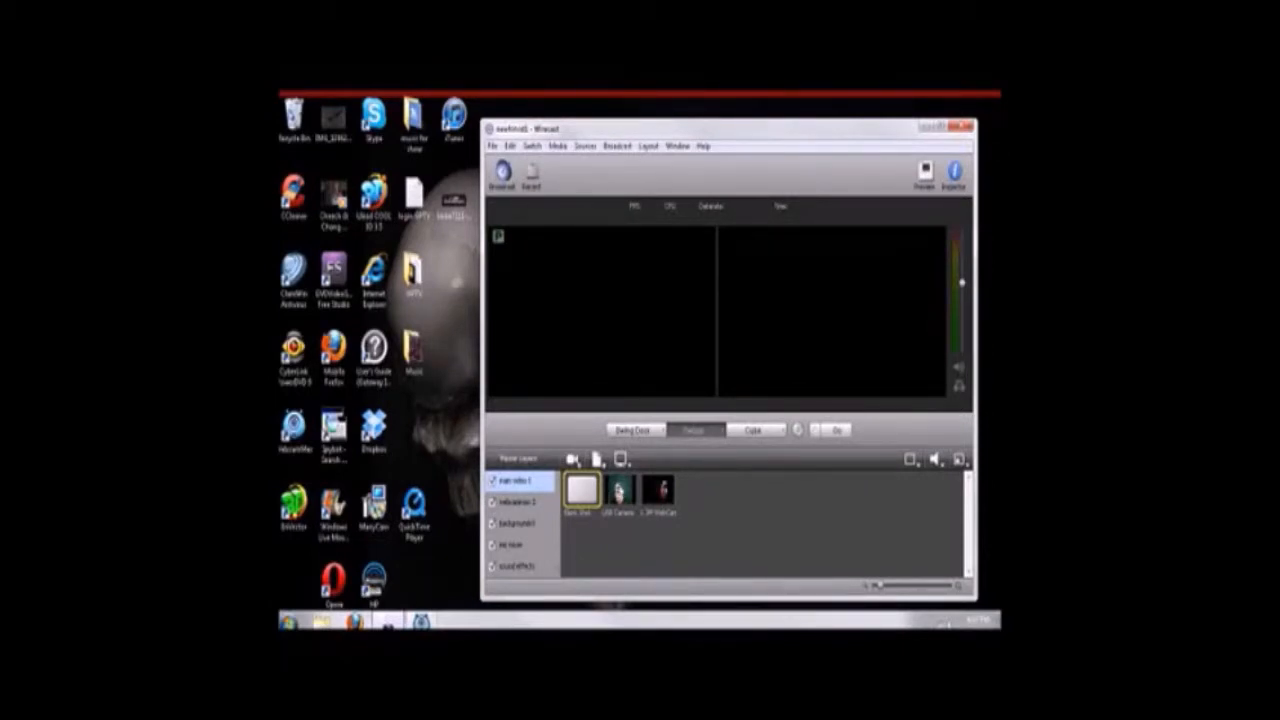
# Edit the USB Camera shot's visual effects to stop respecting the aspect ratio, and close the shot editor.
pyautogui.rightClick(619, 489)
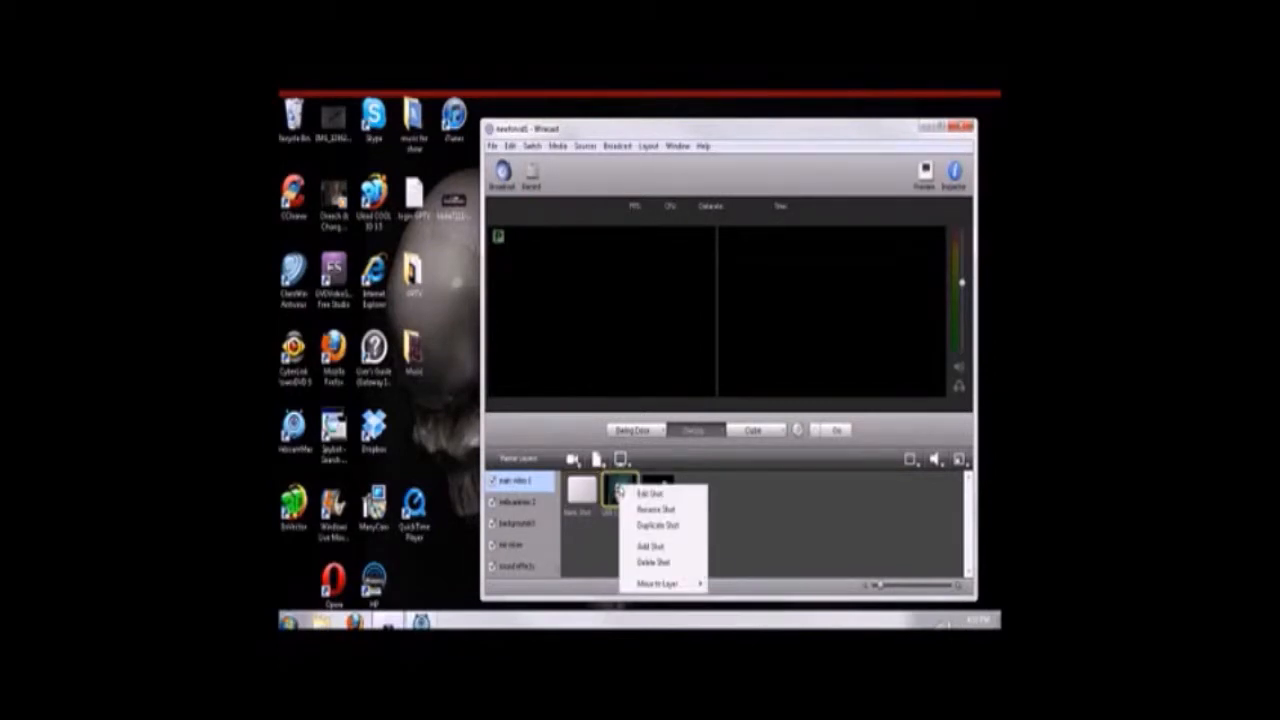
pyautogui.click(646, 493)
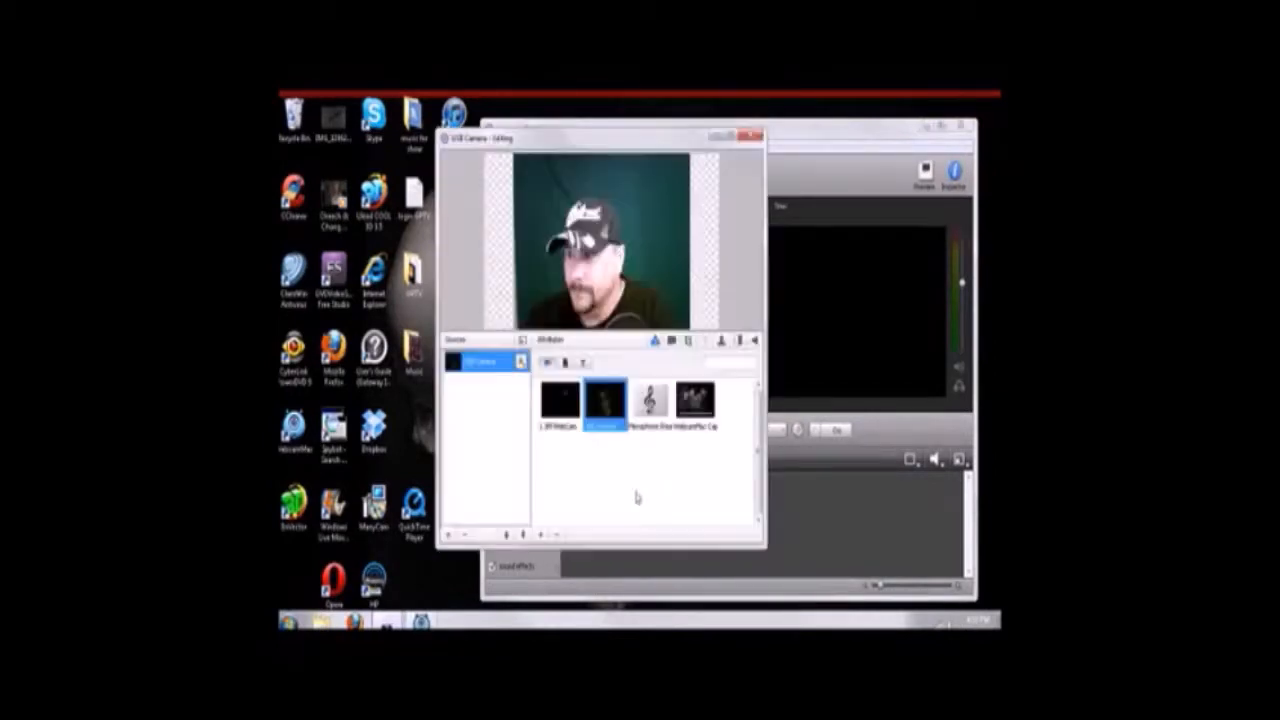
pyautogui.click(671, 341)
pyautogui.click(676, 430)
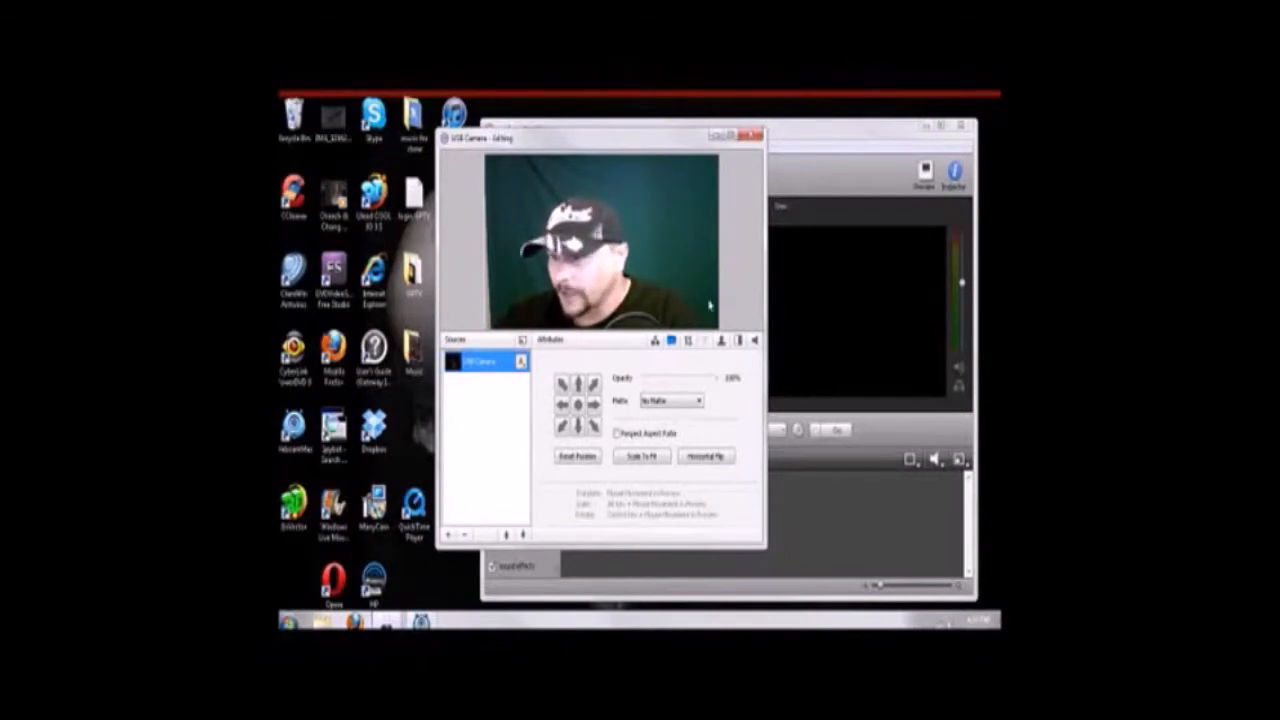
pyautogui.click(750, 136)
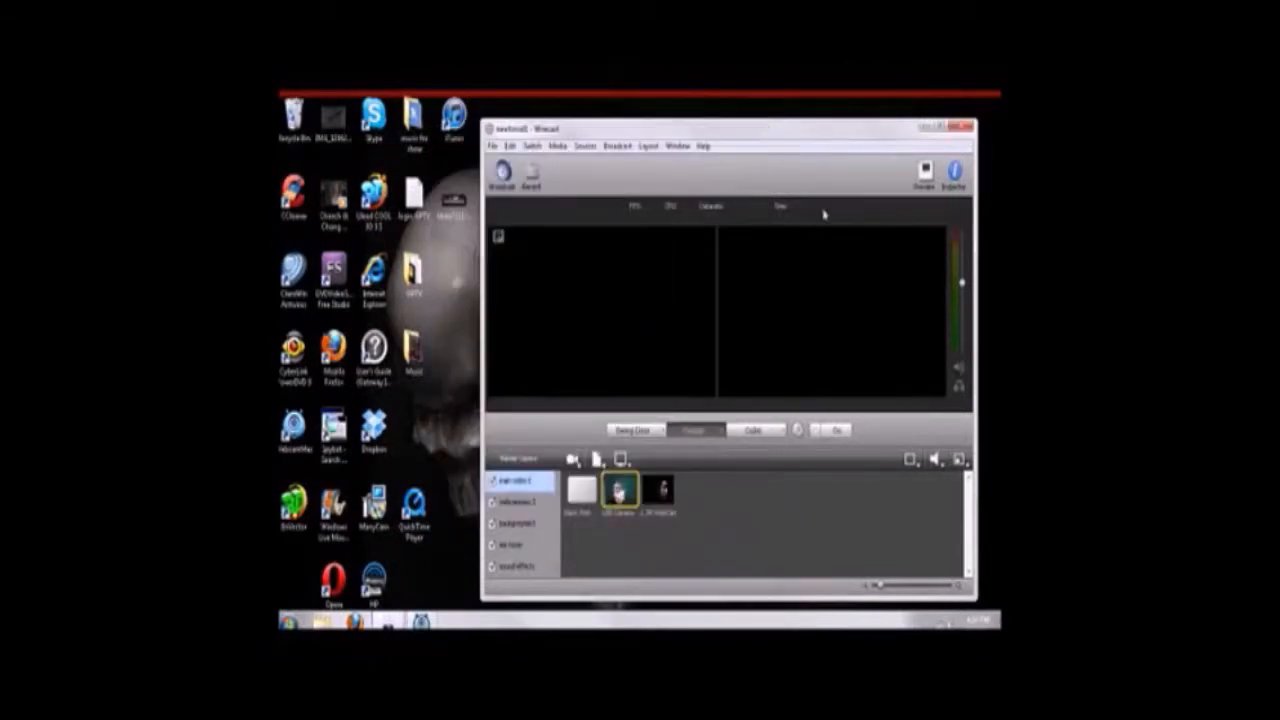
# Turn off Respect Aspect Ratio for the 1.3M WebCam shot and close its editor.
pyautogui.rightClick(667, 494)
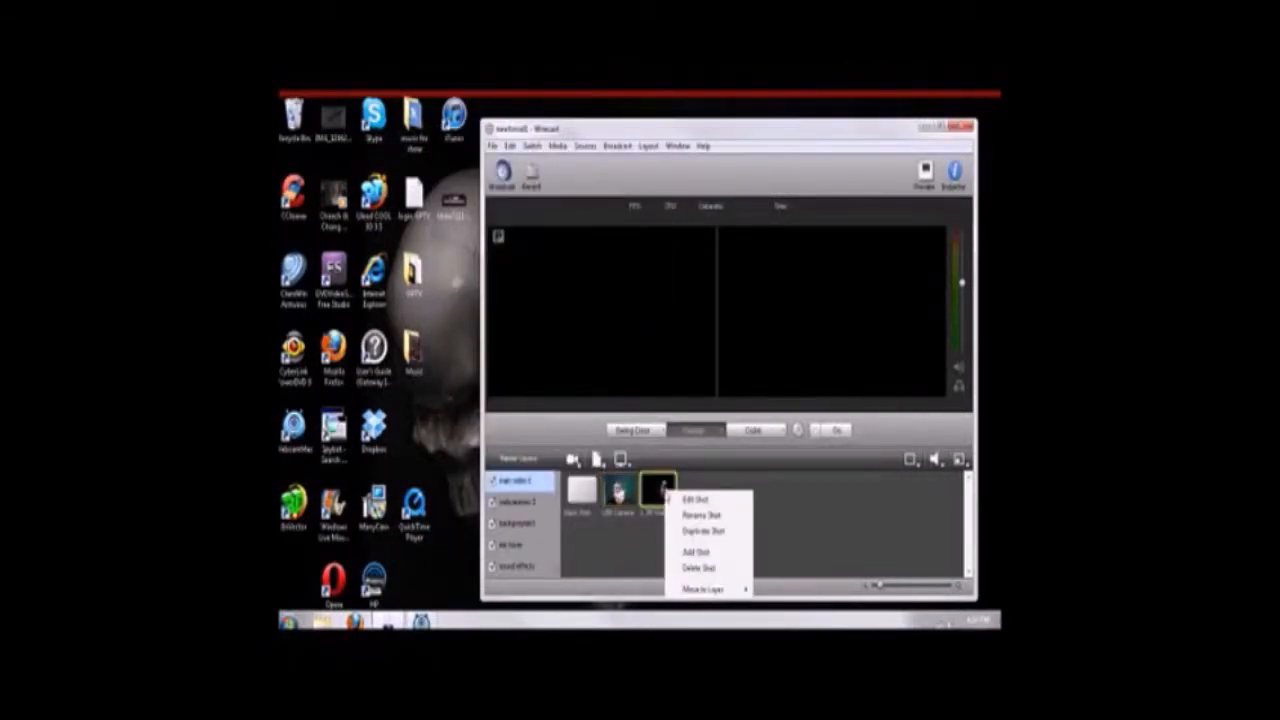
pyautogui.click(690, 499)
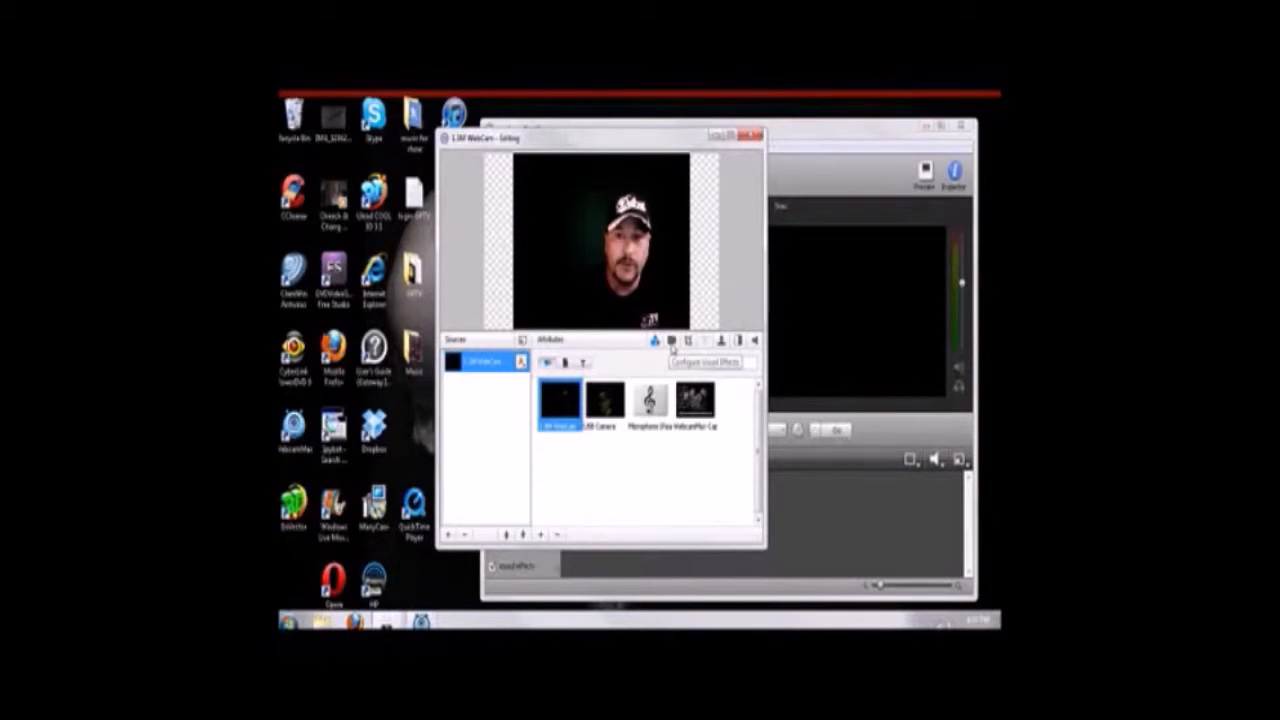
pyautogui.click(672, 342)
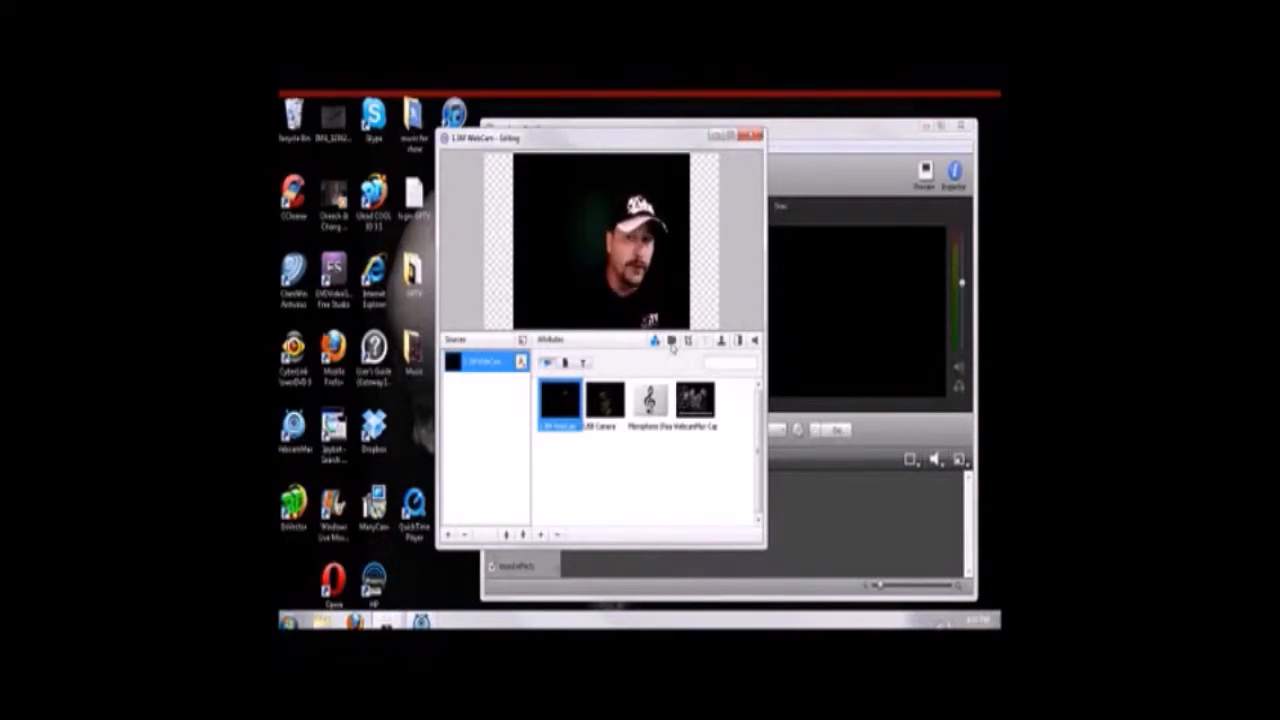
pyautogui.click(616, 433)
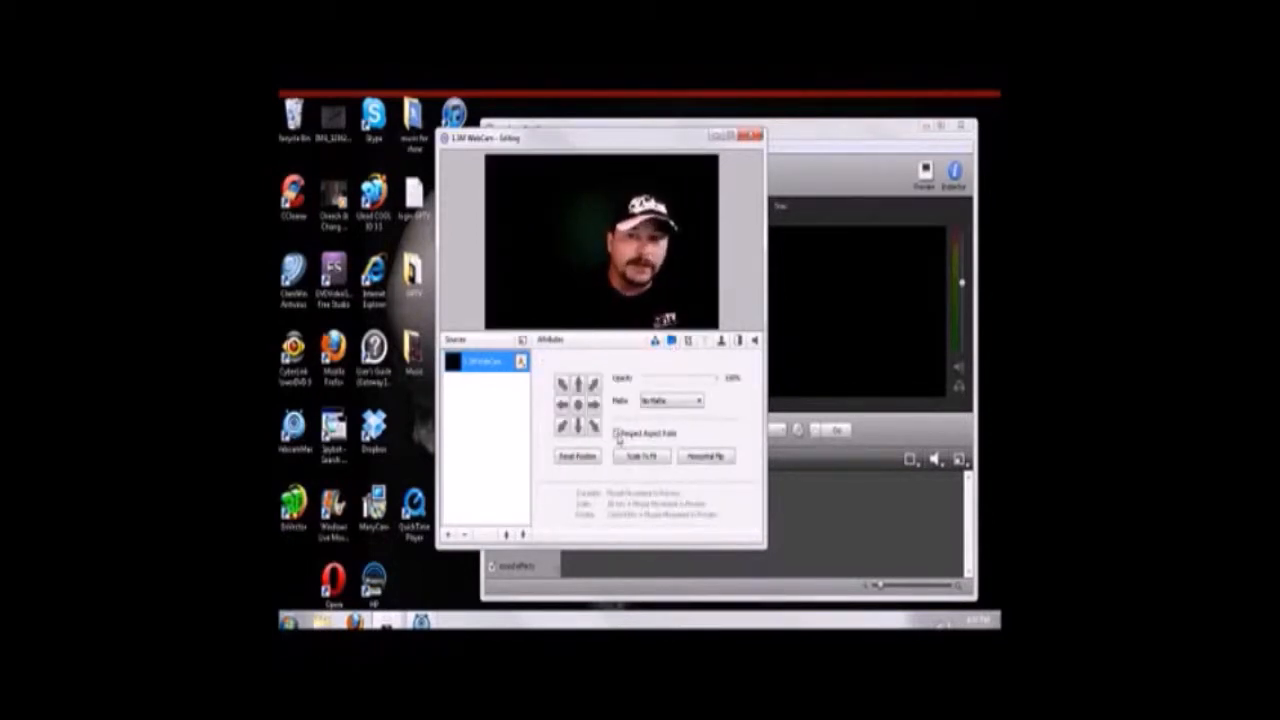
pyautogui.click(751, 136)
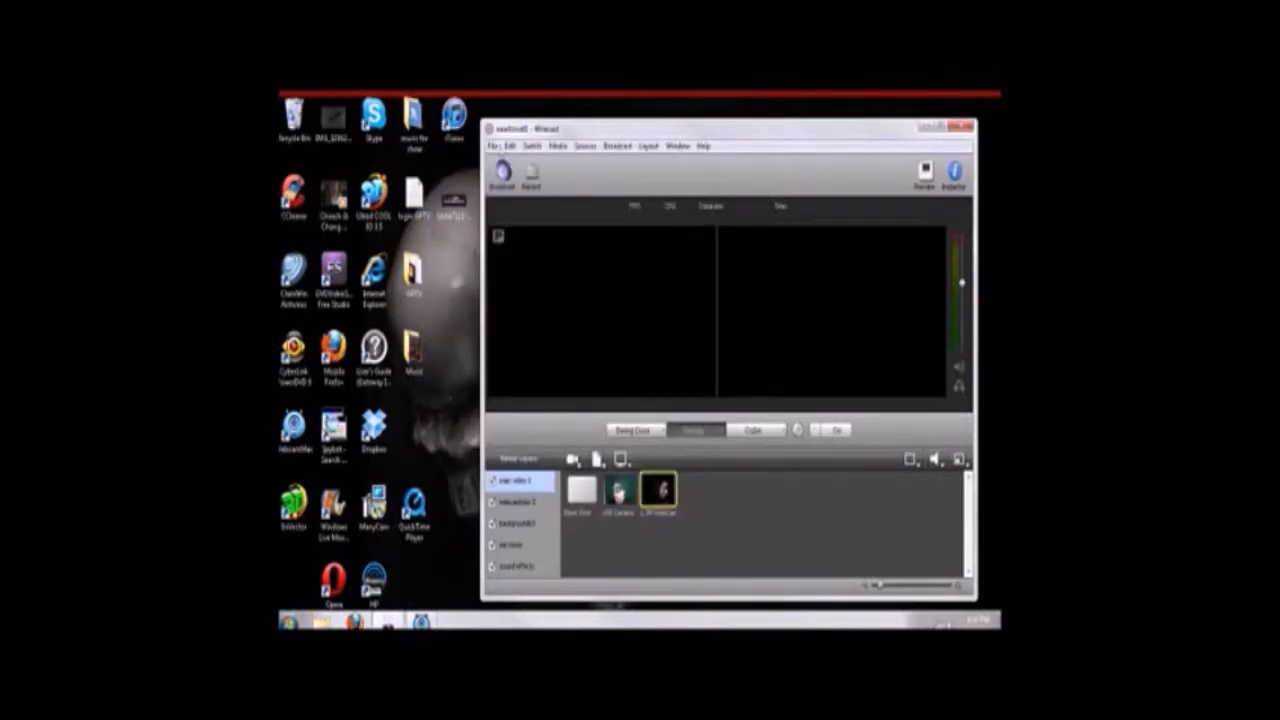
# Save the document as a Wirecast Document in the Documents library, over its existing file of the same name.
pyautogui.click(492, 146)
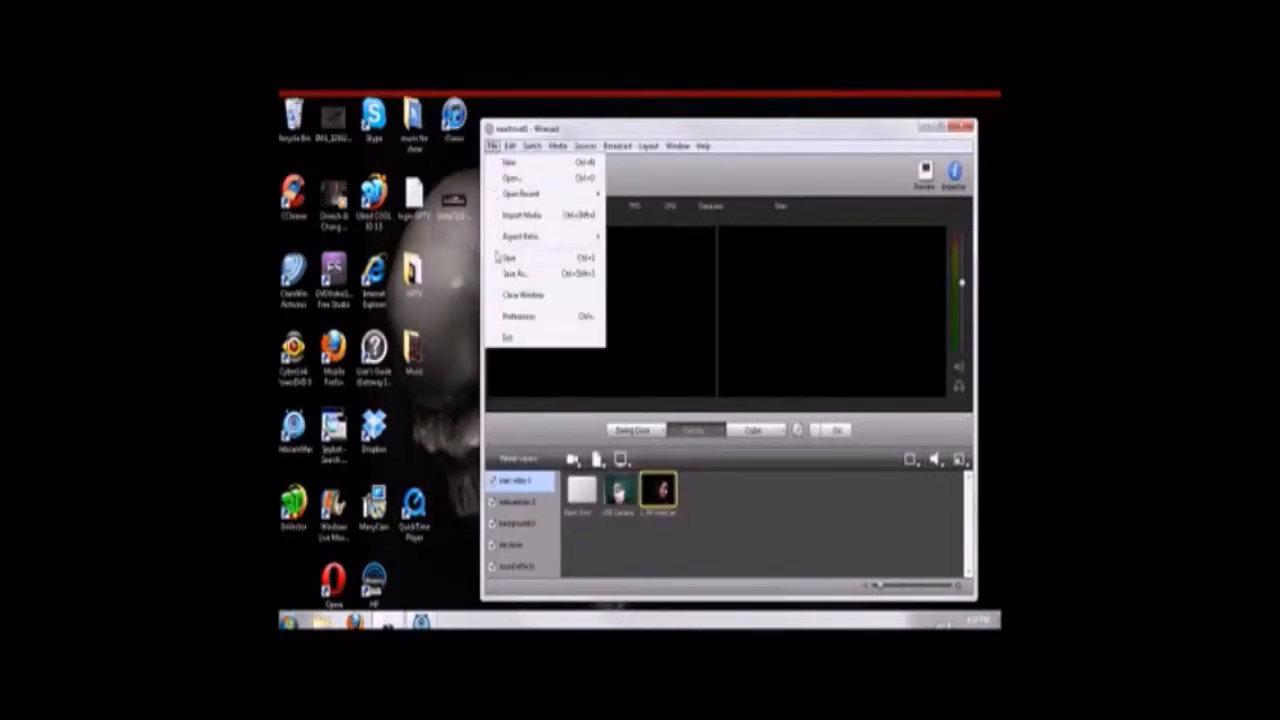
pyautogui.click(512, 273)
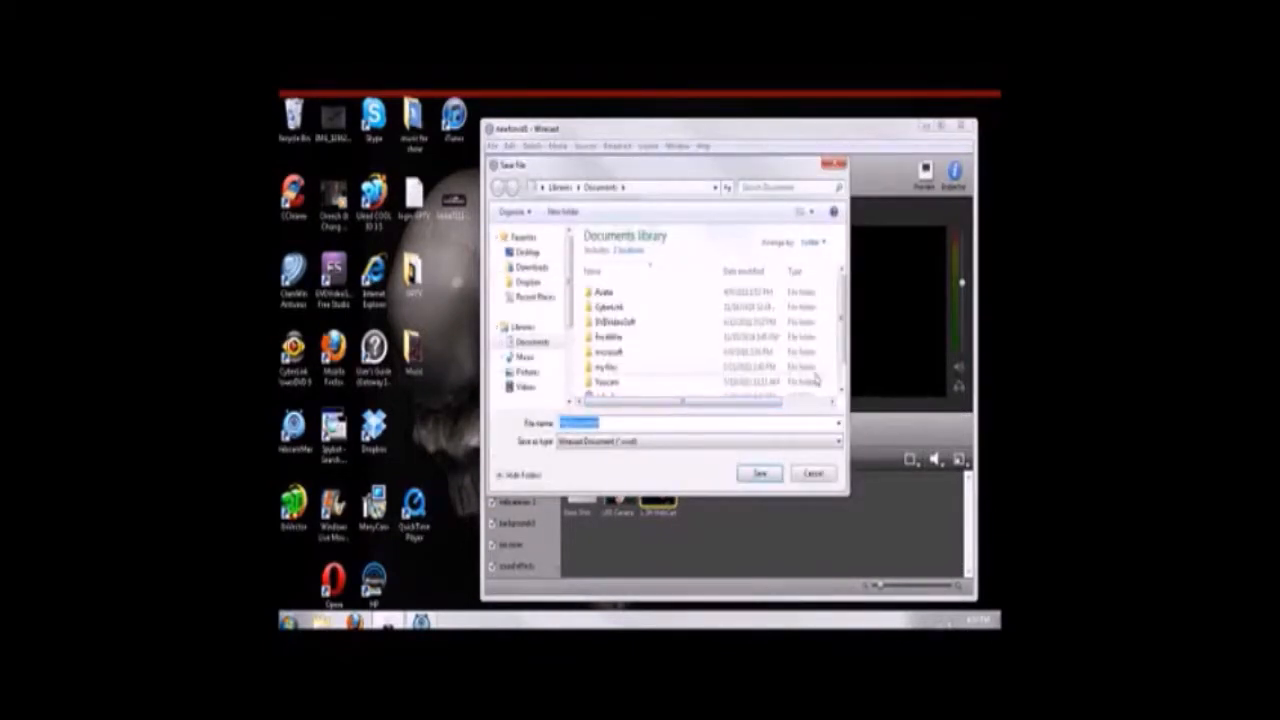
pyautogui.scroll(-2, 843, 348)
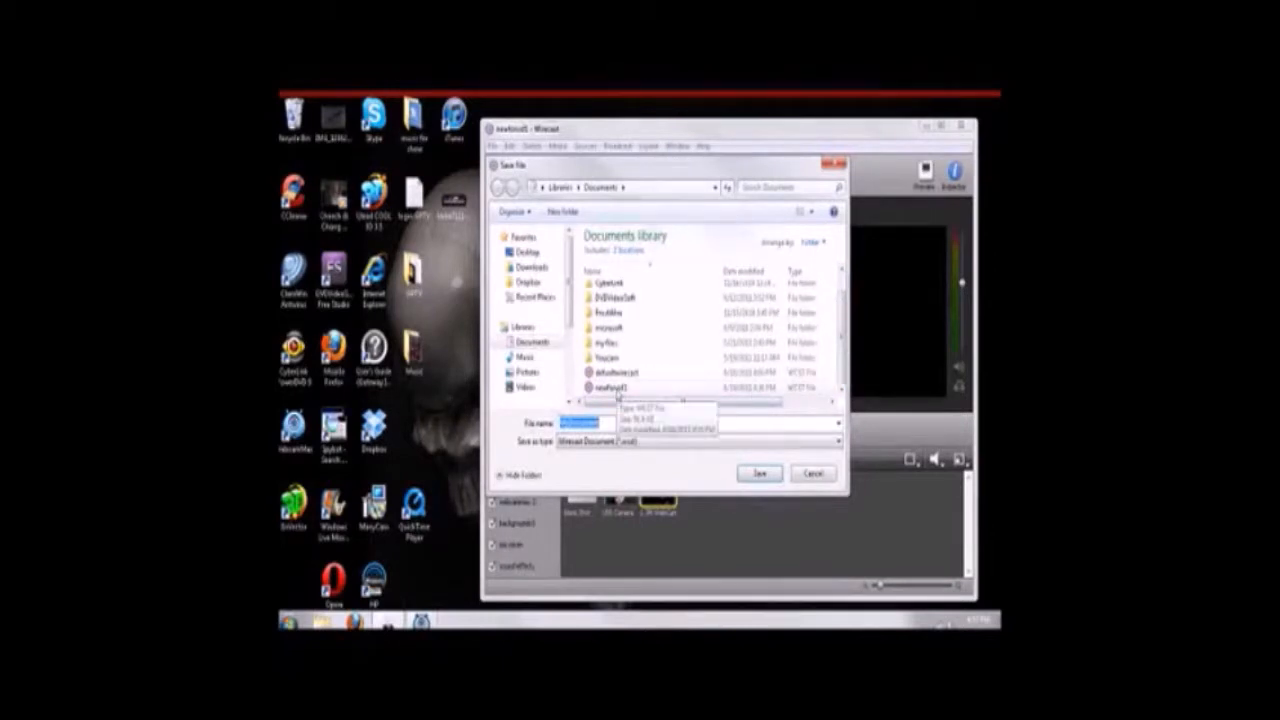
pyautogui.click(616, 390)
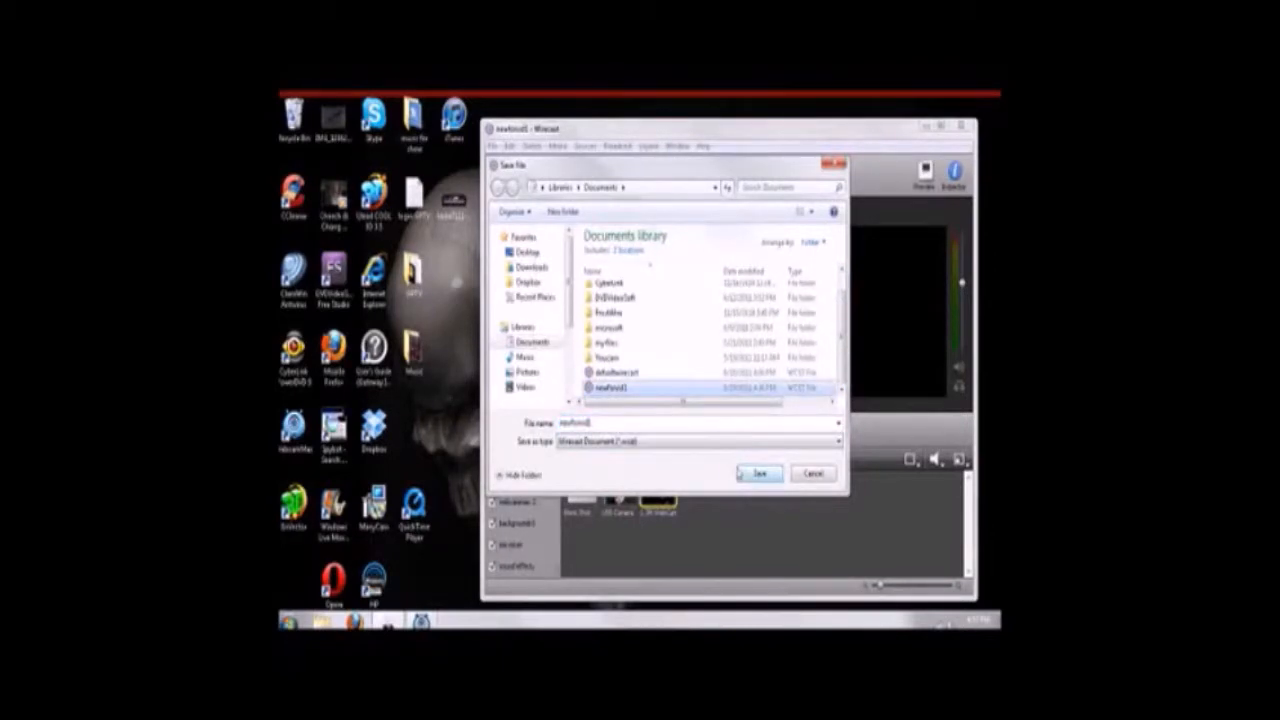
pyautogui.click(756, 474)
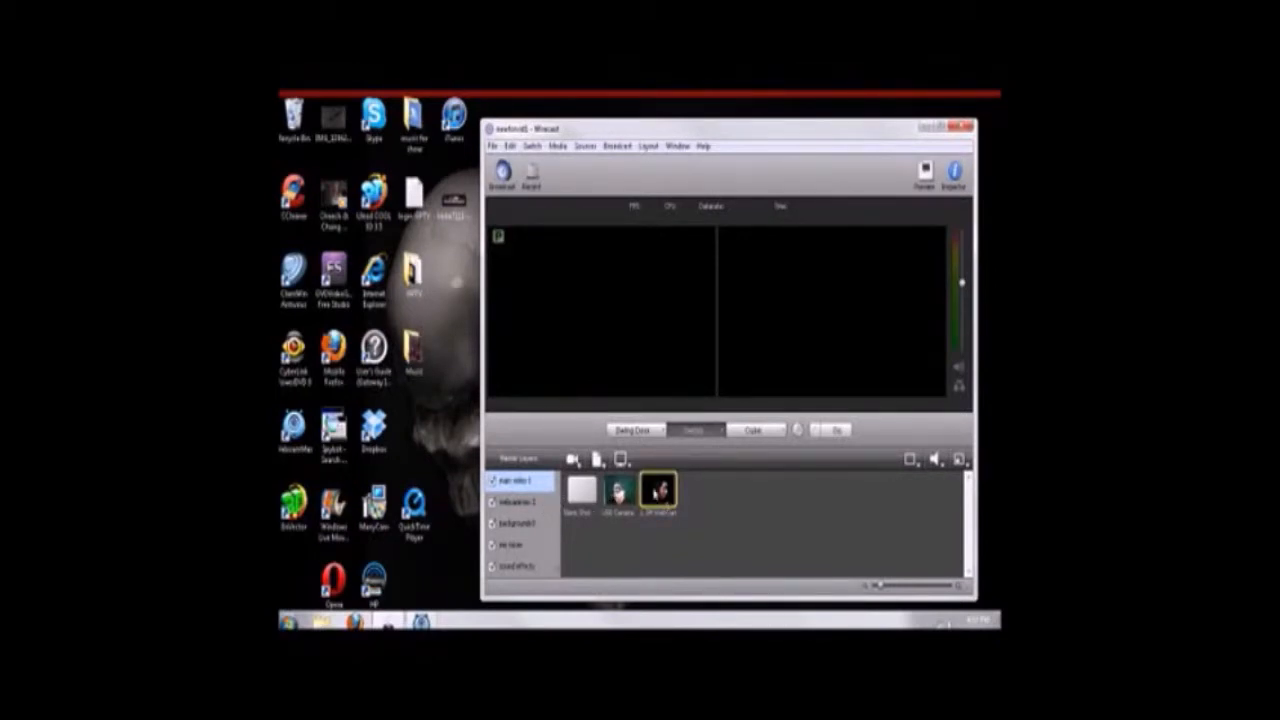
# Add a WebcamMax Capture shot to the webcammax 2 layer.
pyautogui.click(523, 505)
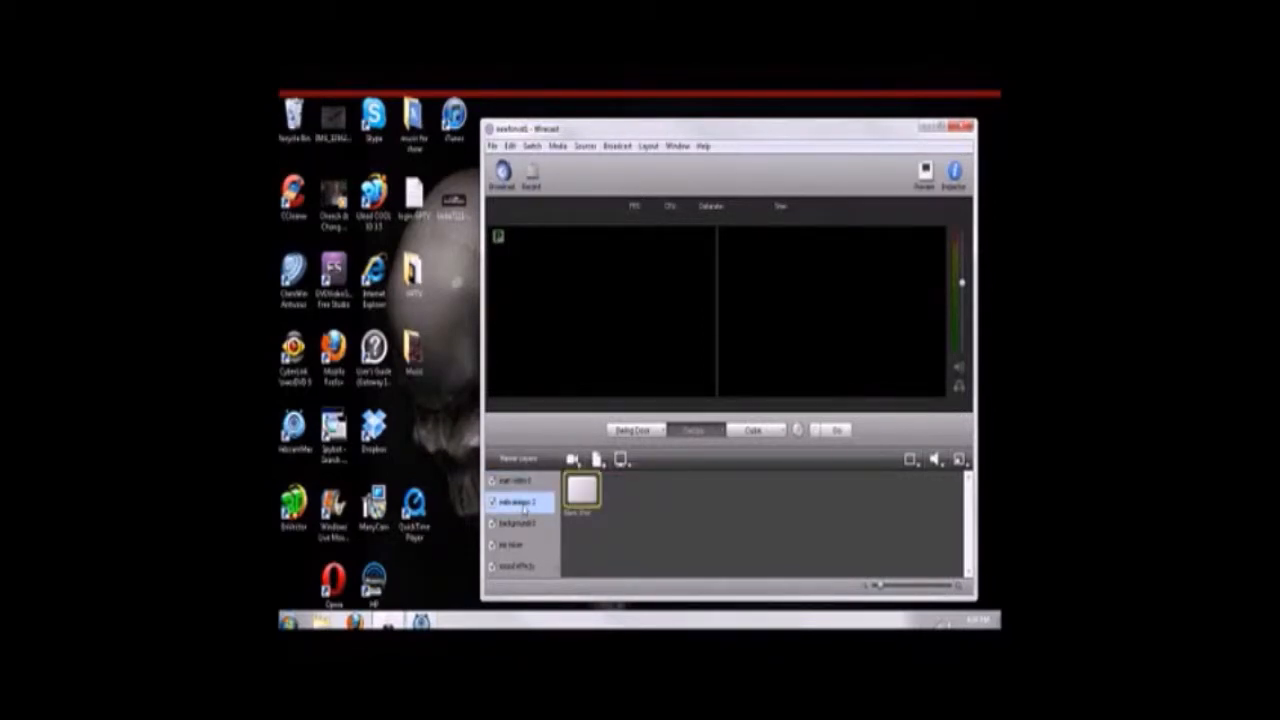
pyautogui.click(576, 464)
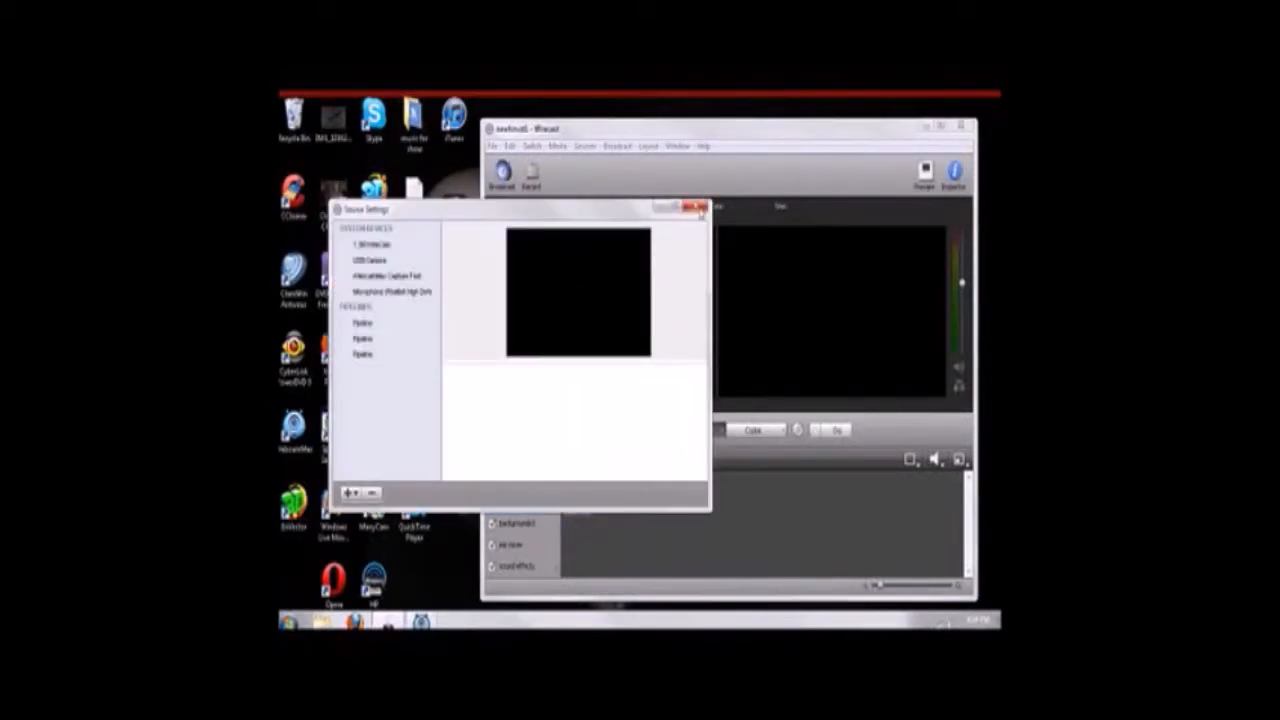
pyautogui.click(699, 208)
pyautogui.click(577, 460)
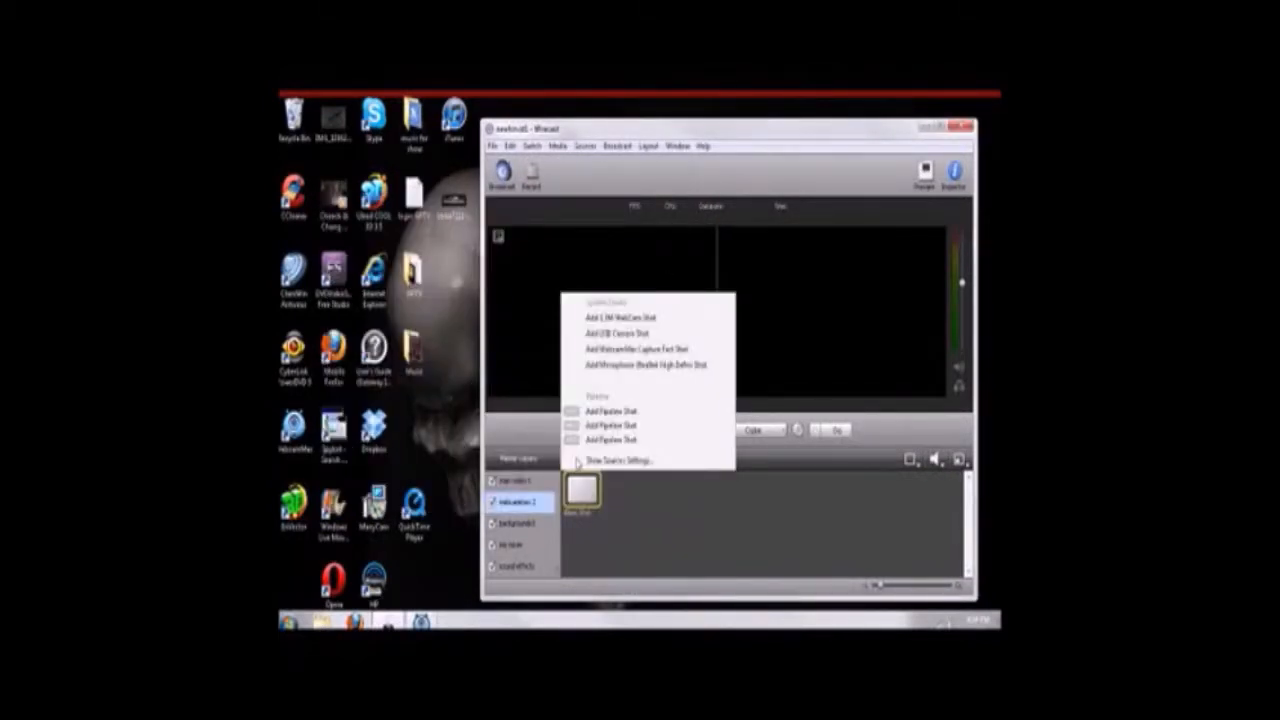
pyautogui.click(649, 352)
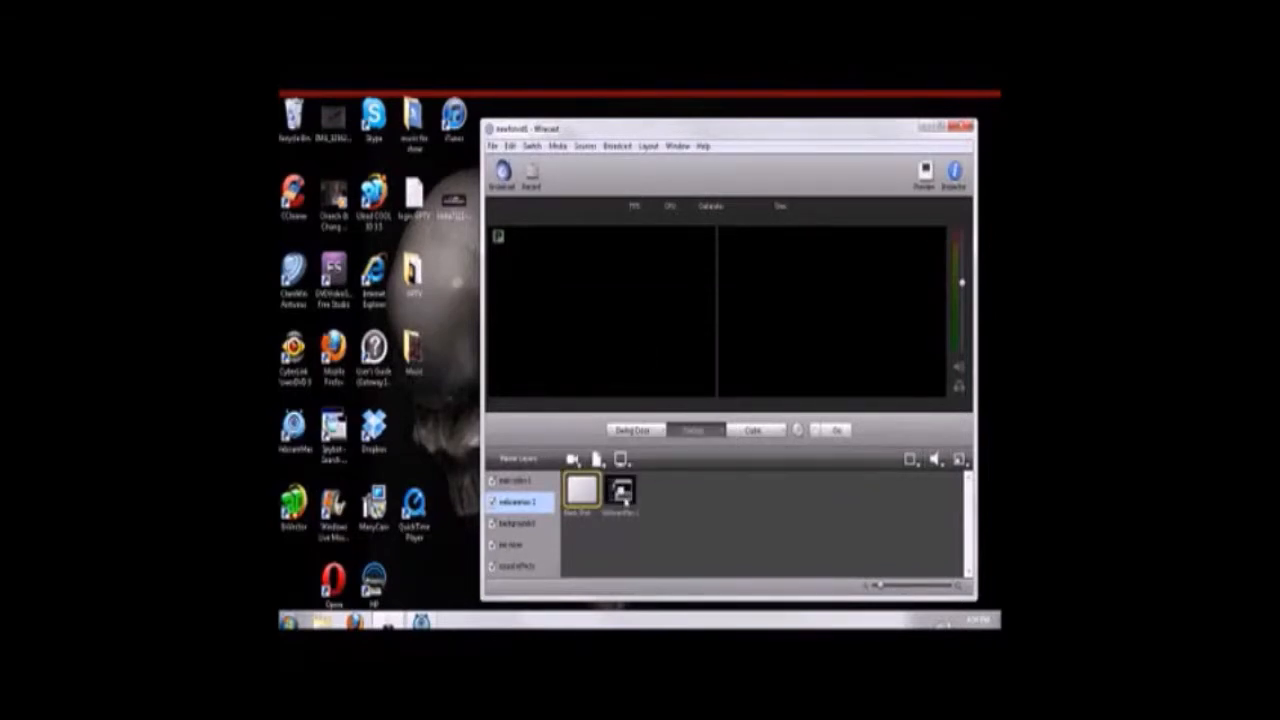
# Turn off Respect Aspect Ratio for the WebcamMax Capture shot and close its editor.
pyautogui.rightClick(622, 495)
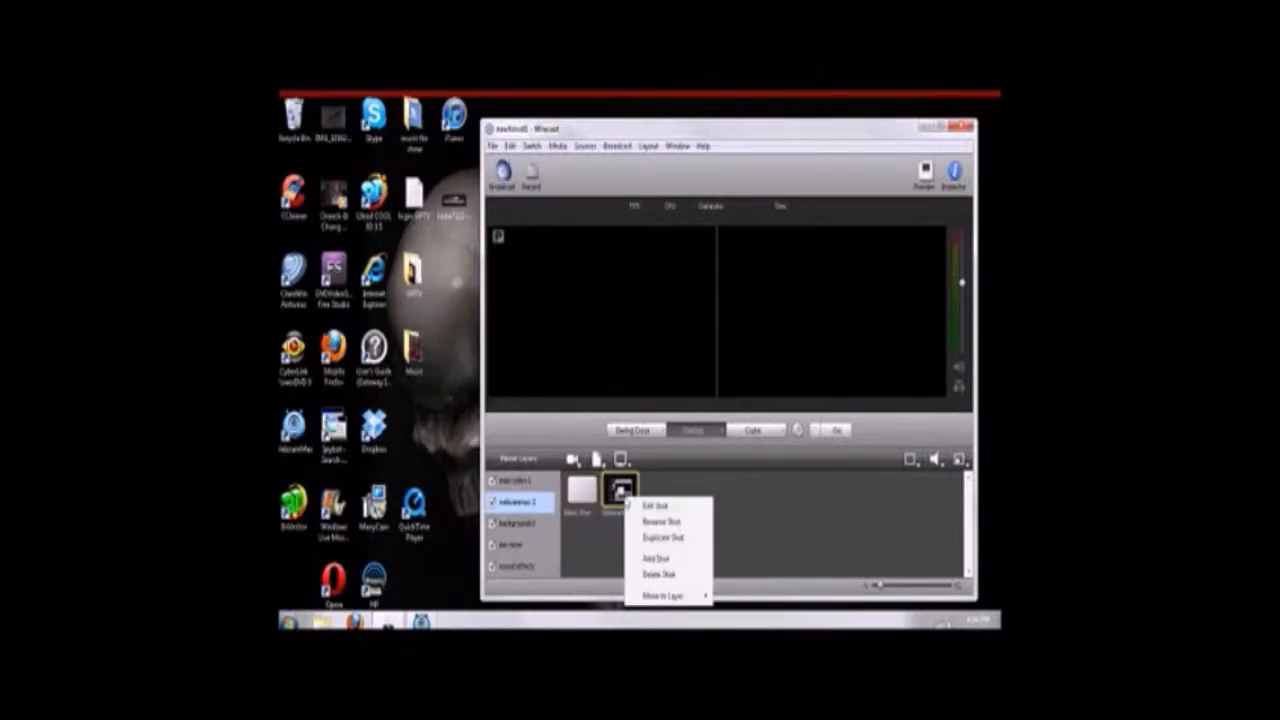
pyautogui.click(645, 507)
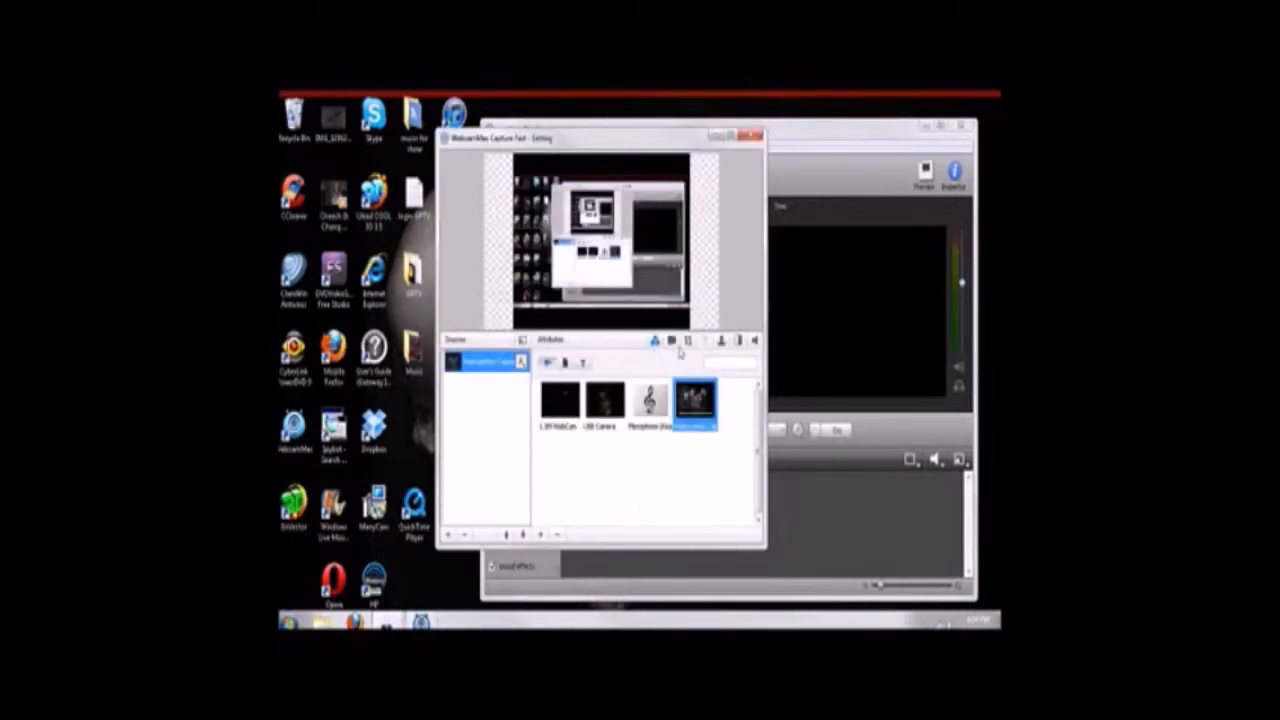
pyautogui.click(672, 341)
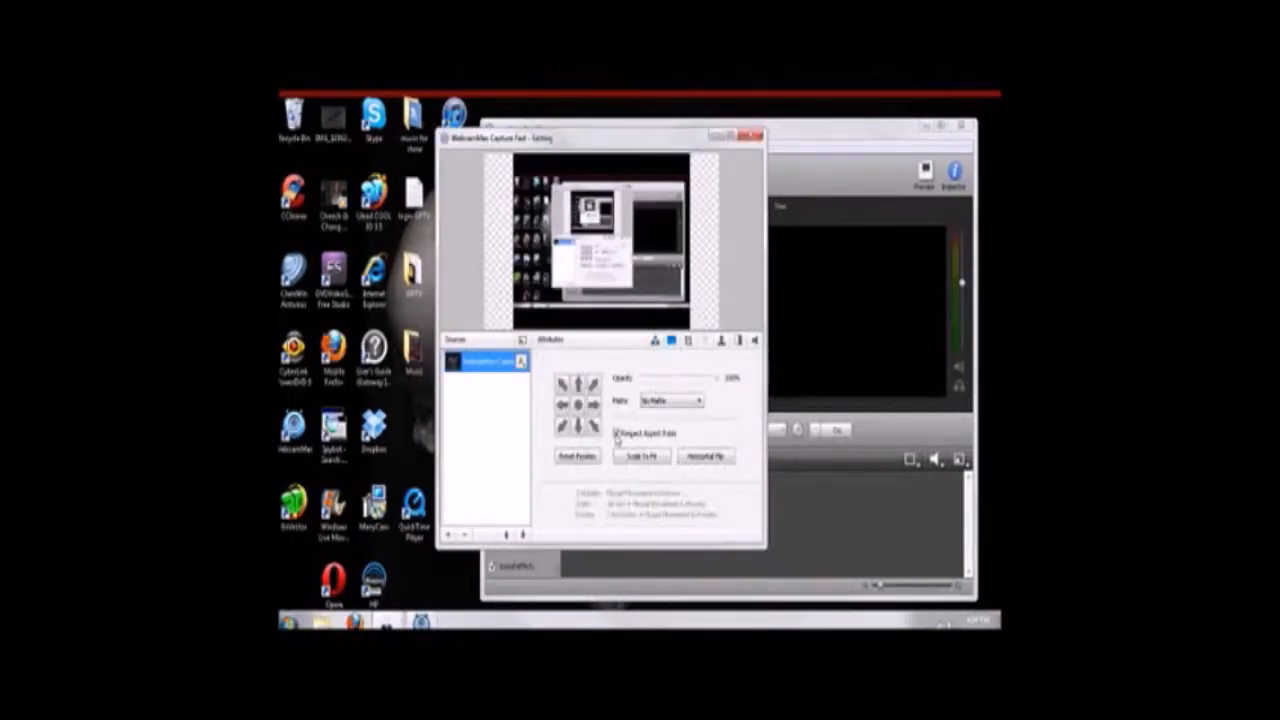
pyautogui.click(617, 434)
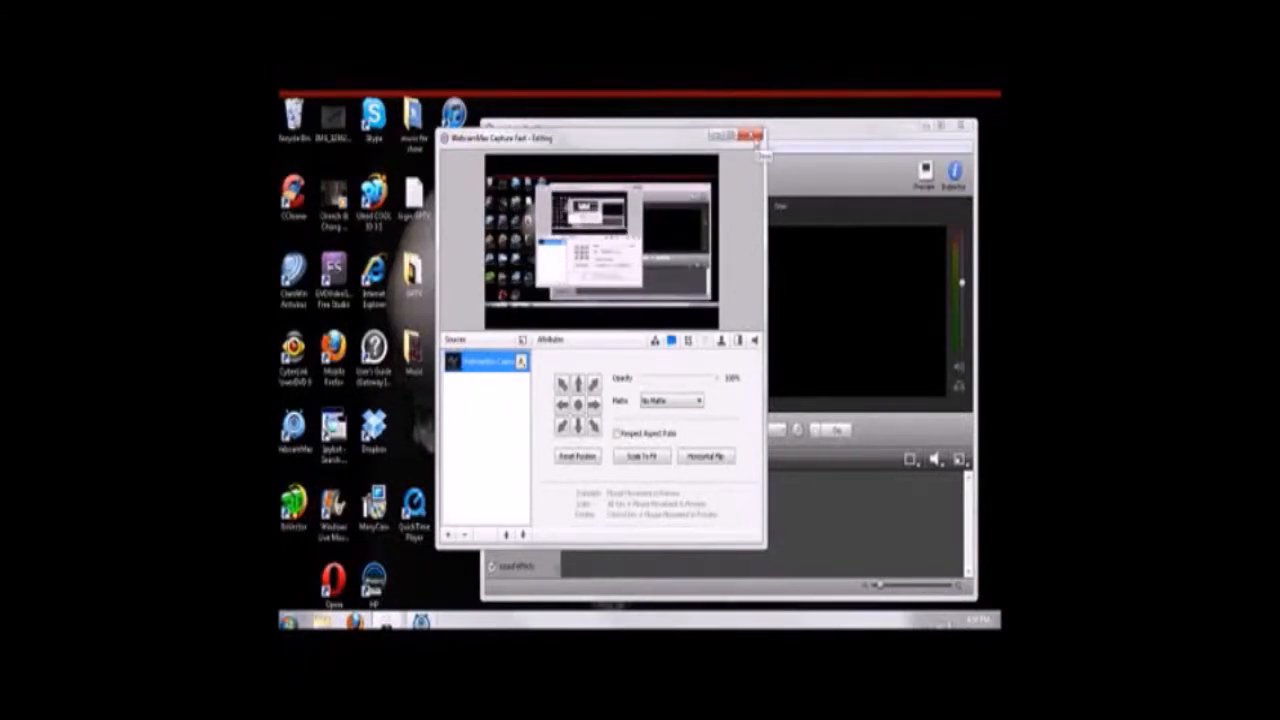
pyautogui.click(752, 137)
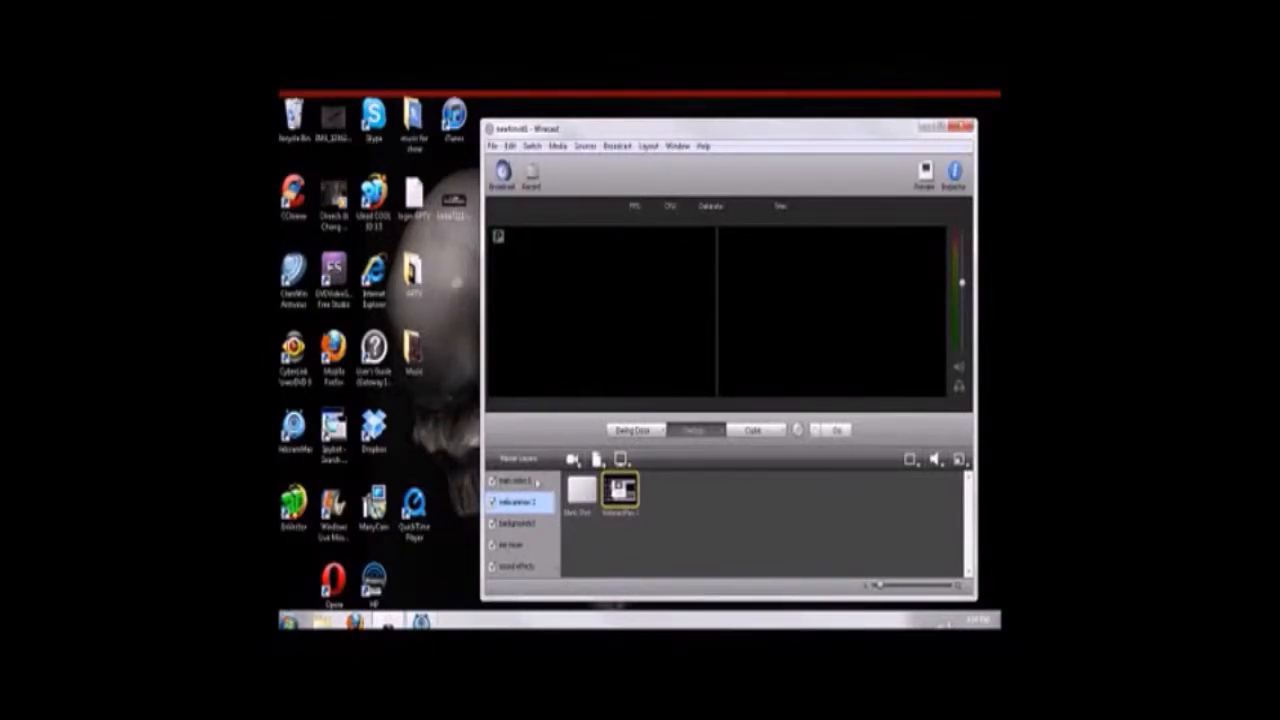
# Add the golden sunset-over-water picture from the desktop's GPTV folder as a picture shot on the background 3 layer.
pyautogui.click(538, 482)
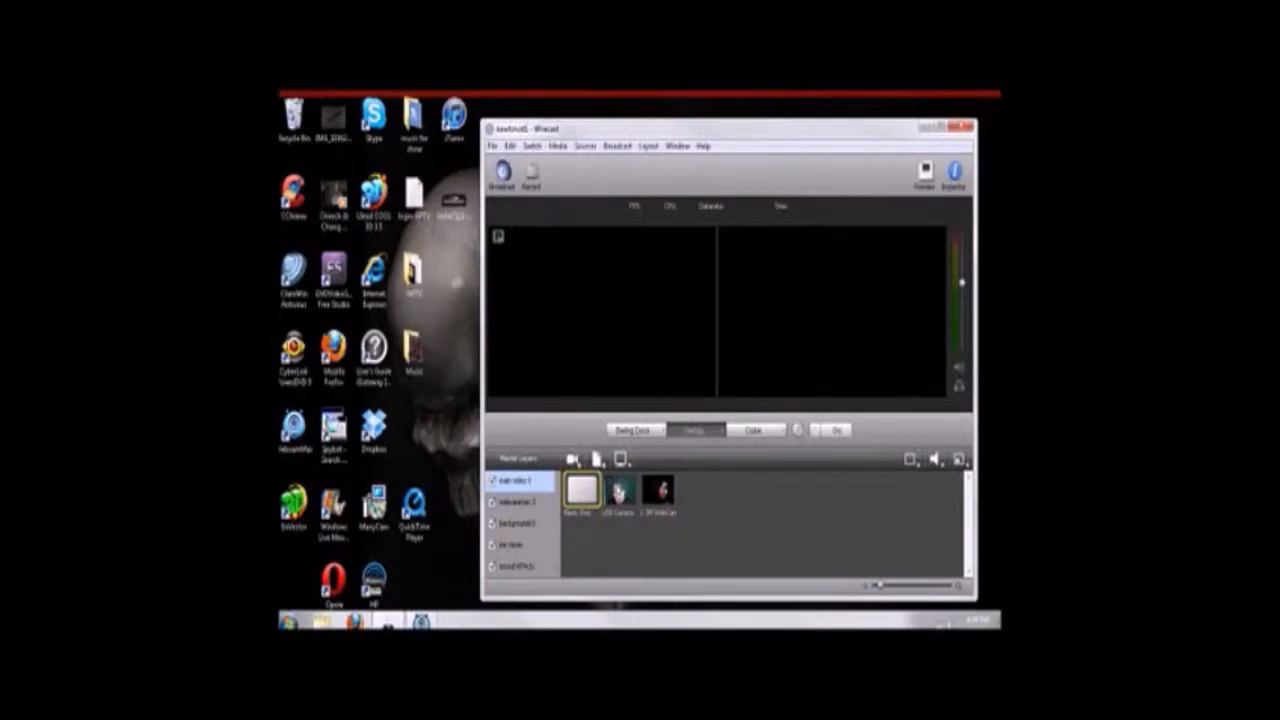
pyautogui.click(527, 504)
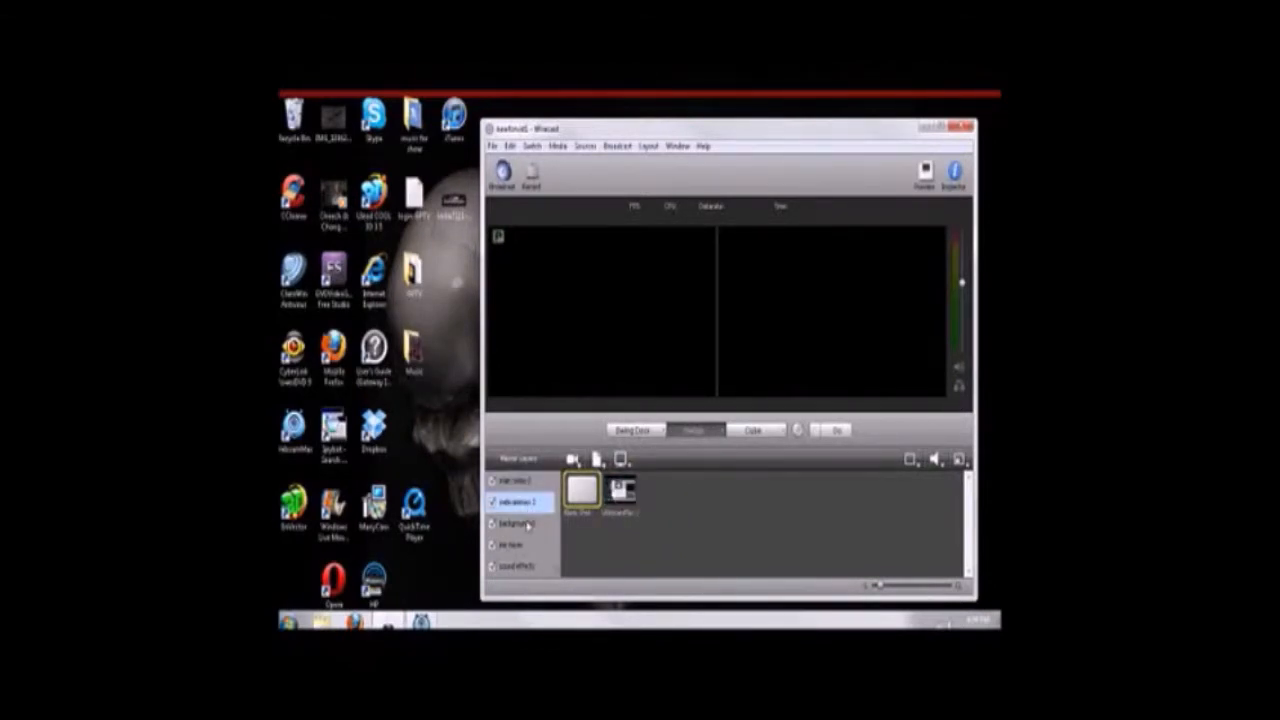
pyautogui.click(529, 524)
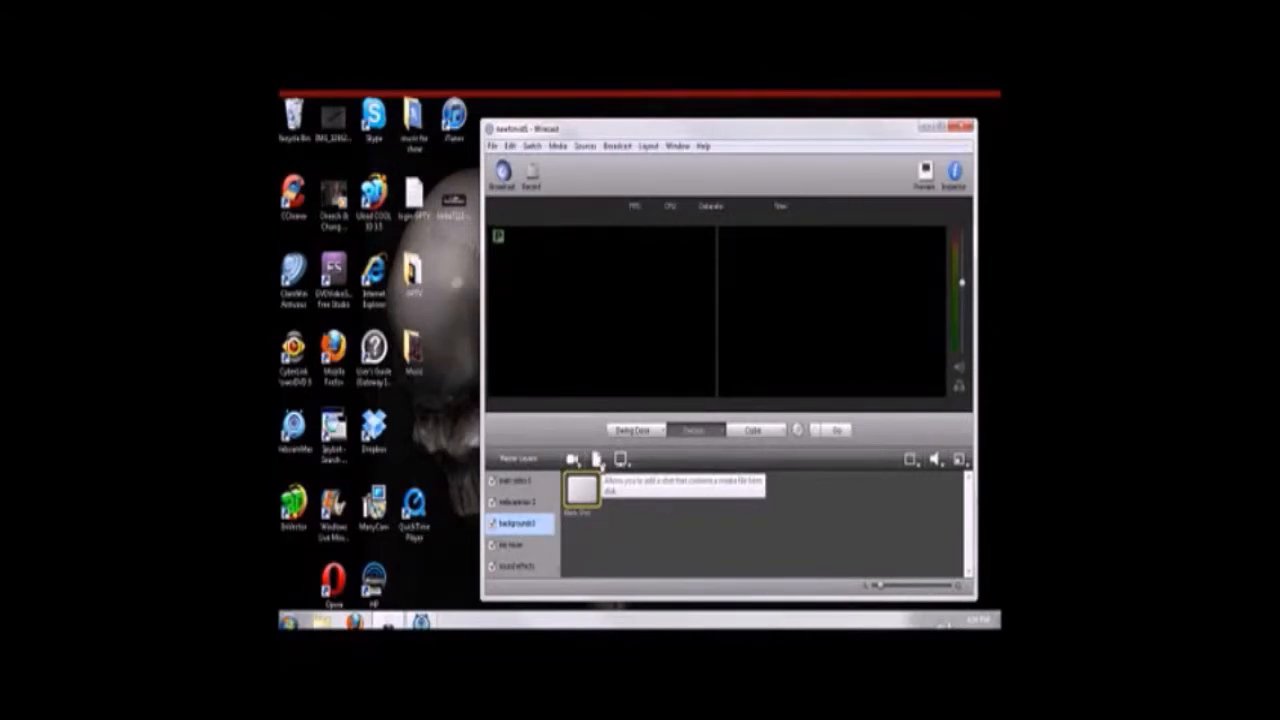
pyautogui.click(598, 461)
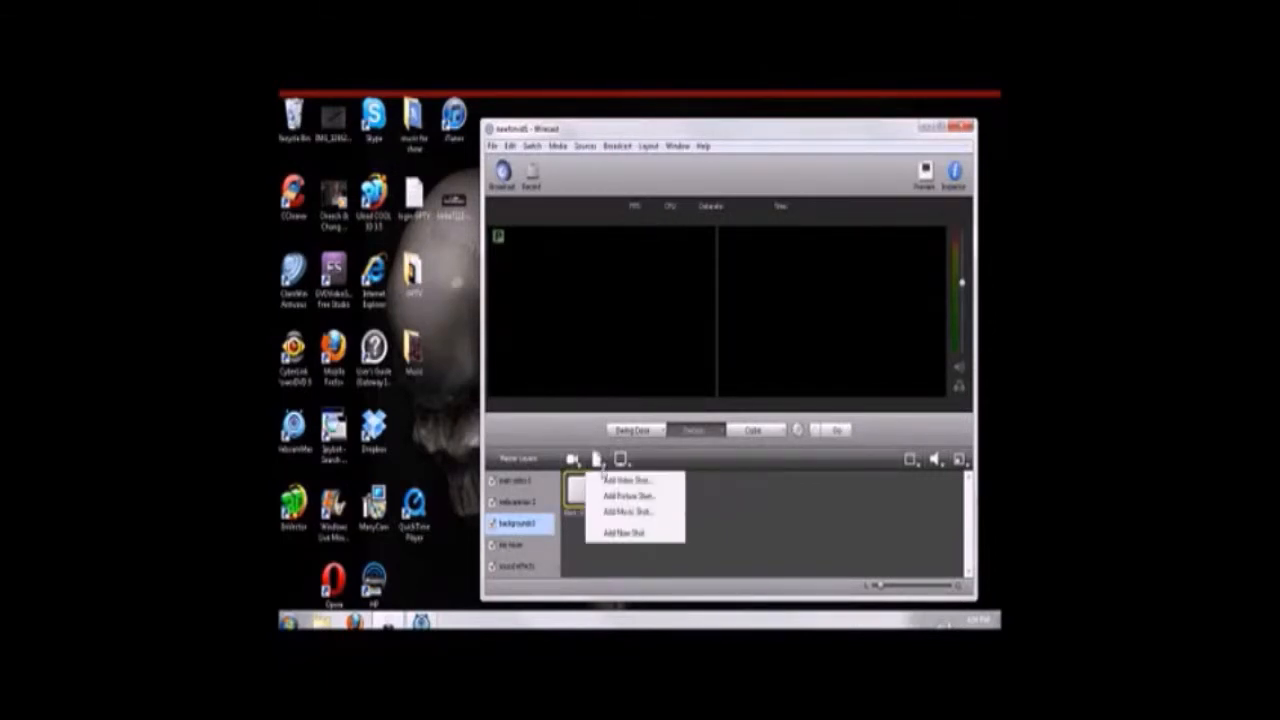
pyautogui.click(607, 495)
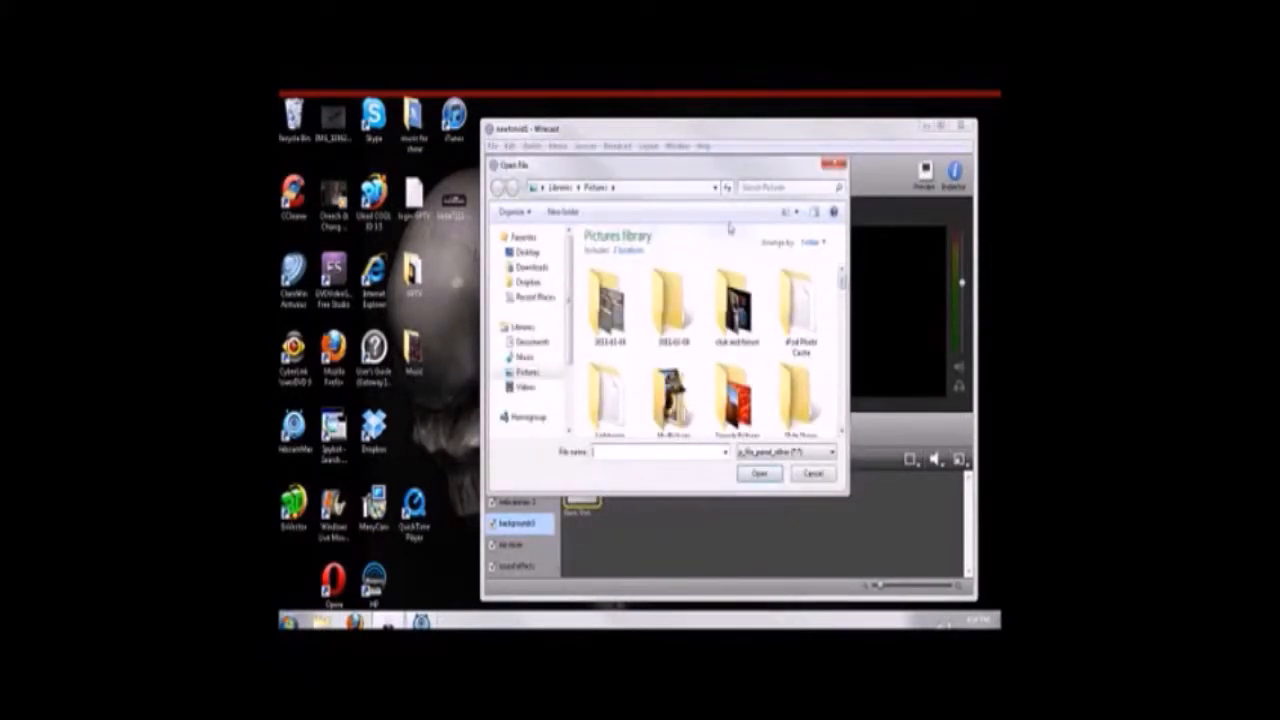
pyautogui.click(530, 254)
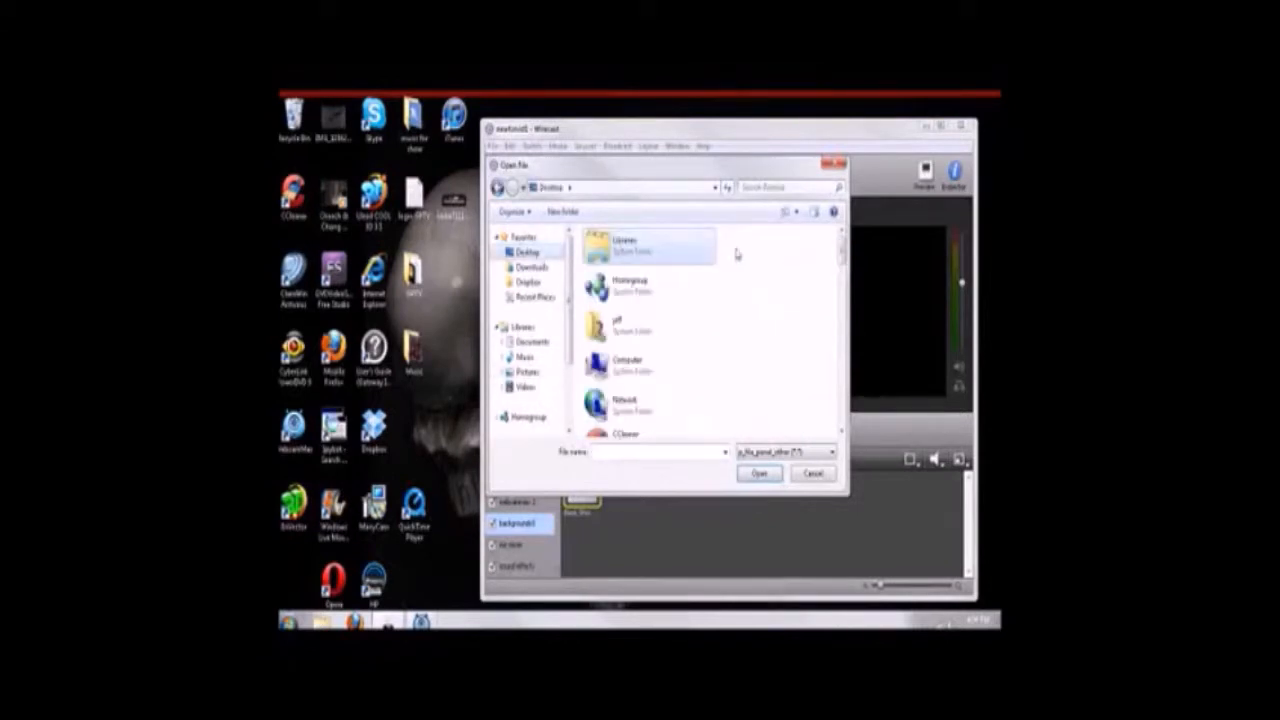
pyautogui.moveTo(841, 258); pyautogui.dragTo(845, 342)
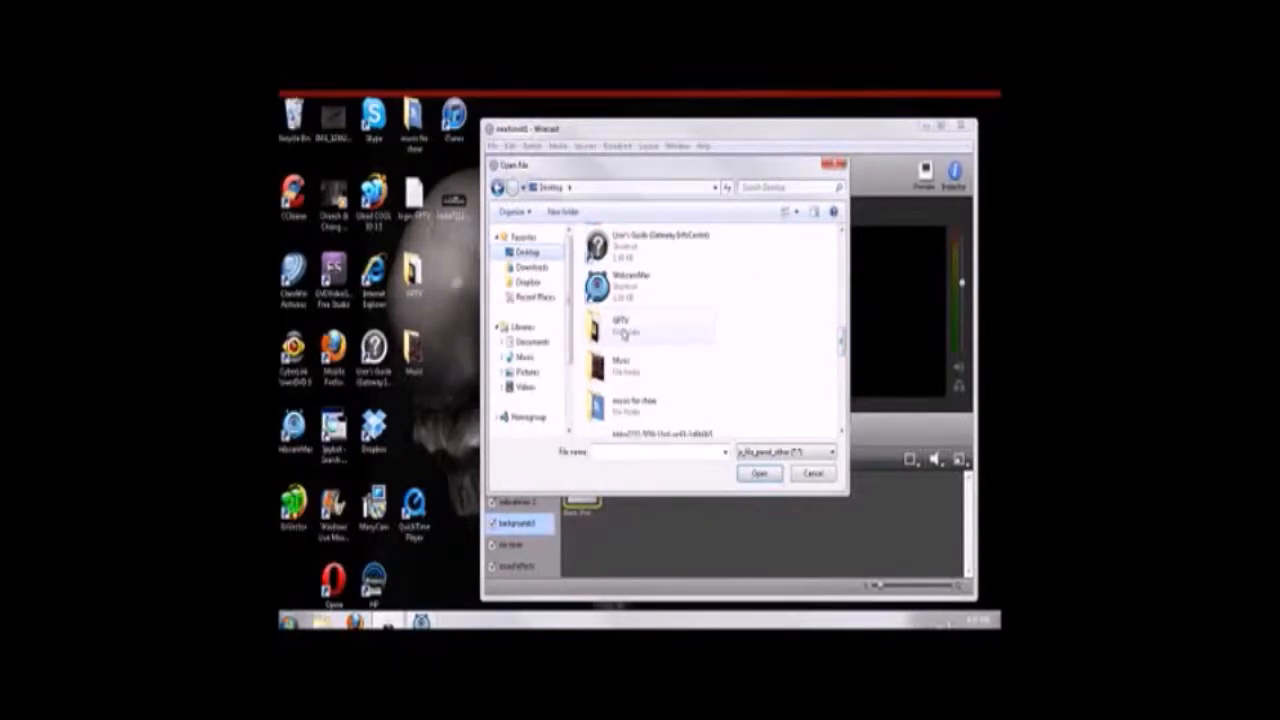
pyautogui.doubleClick(622, 328)
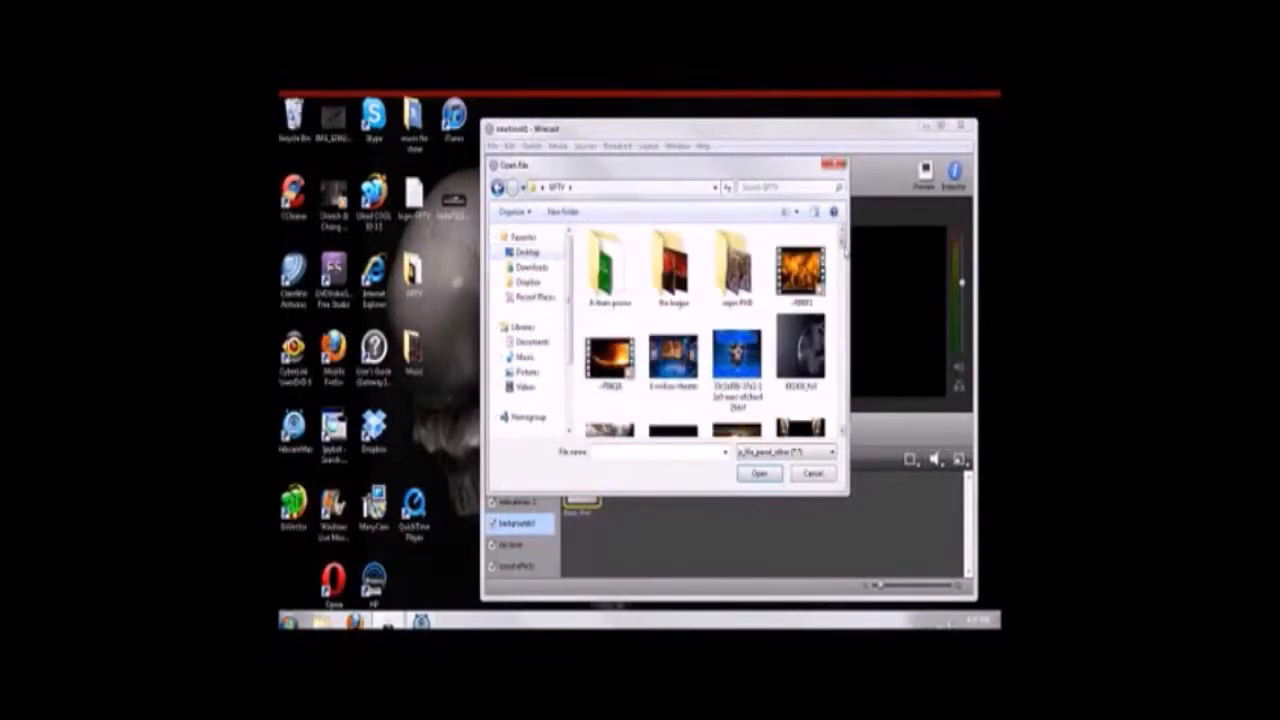
pyautogui.scroll(-2, 843, 243)
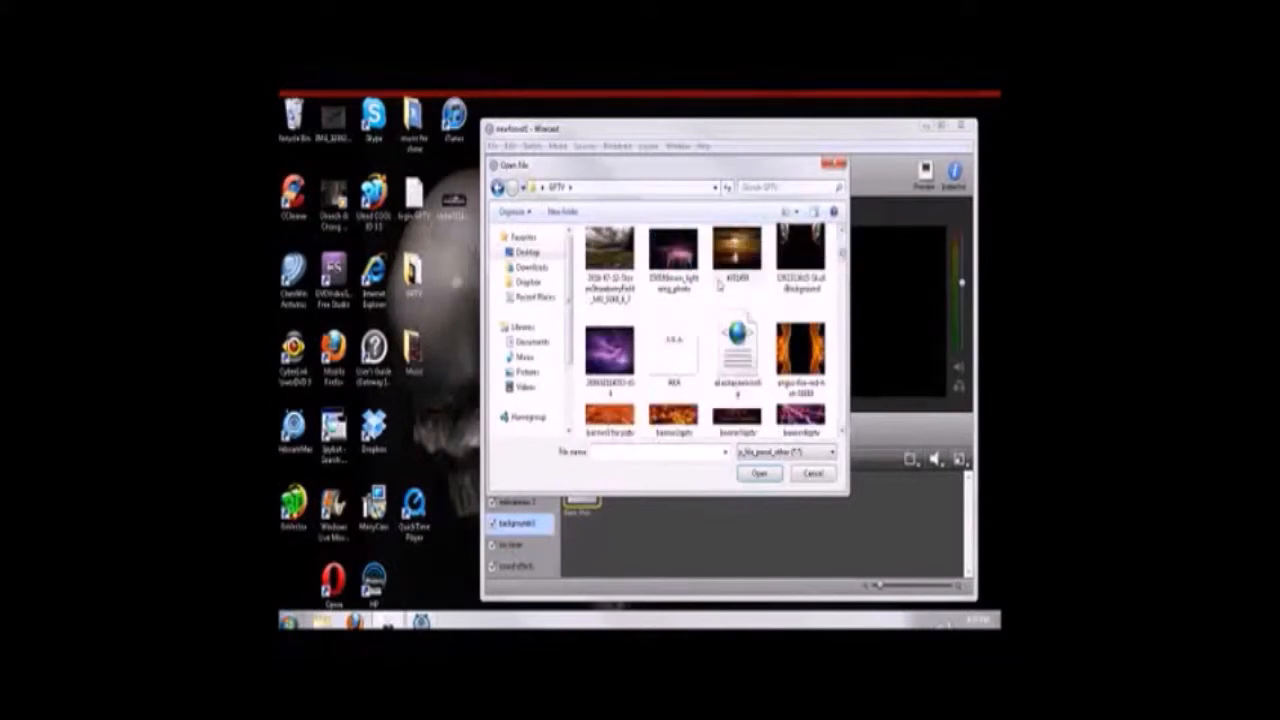
pyautogui.click(724, 262)
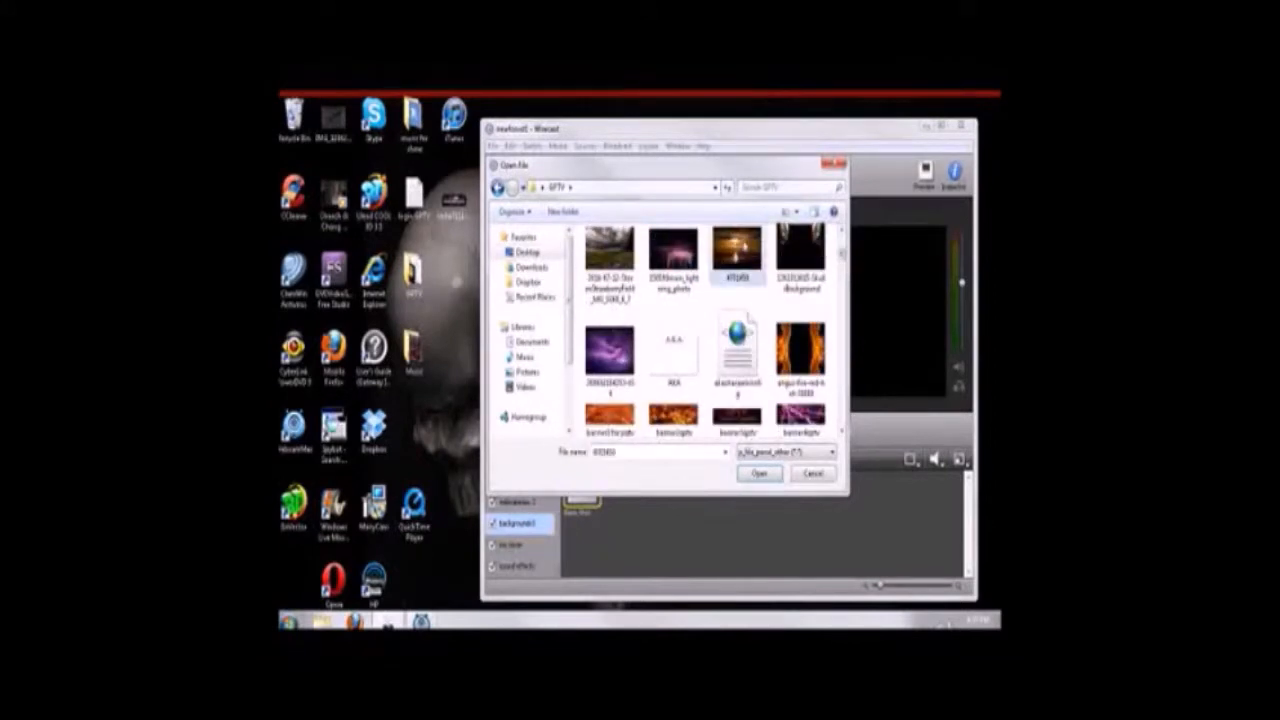
pyautogui.click(754, 474)
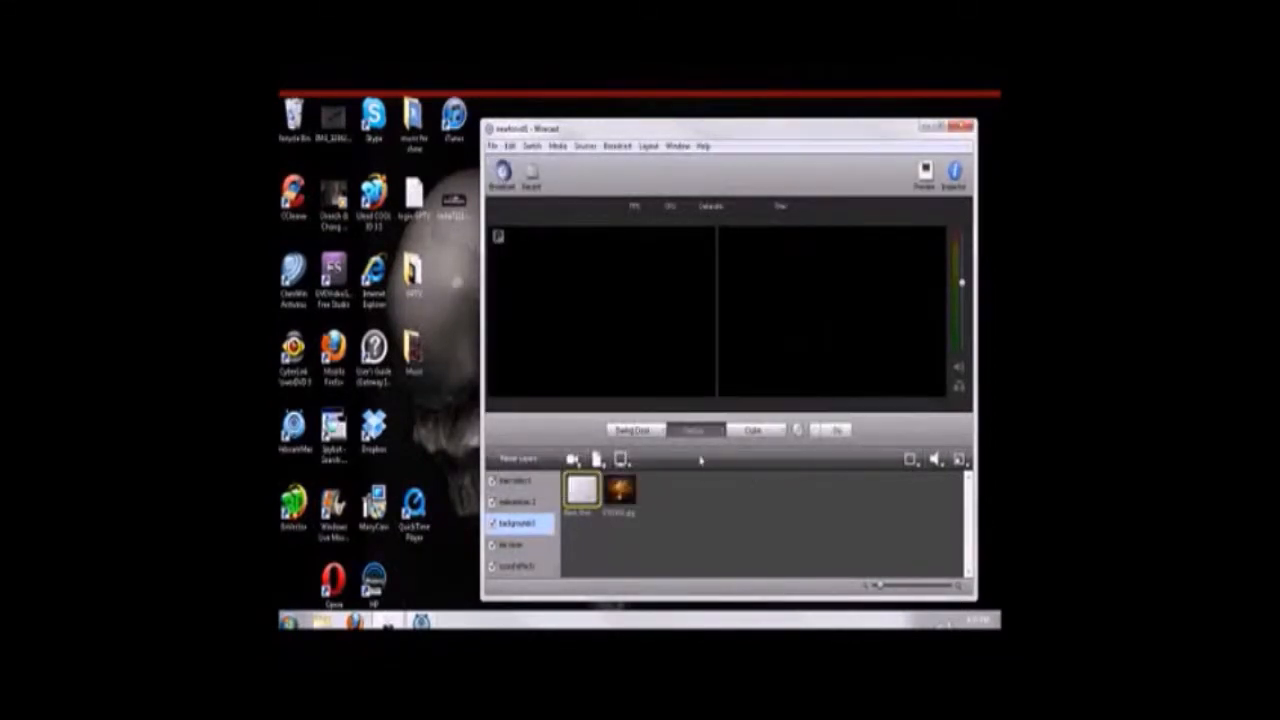
# Edit the sunset picture shot to stop respecting the aspect ratio, and close the shot editor.
pyautogui.rightClick(627, 497)
pyautogui.click(645, 503)
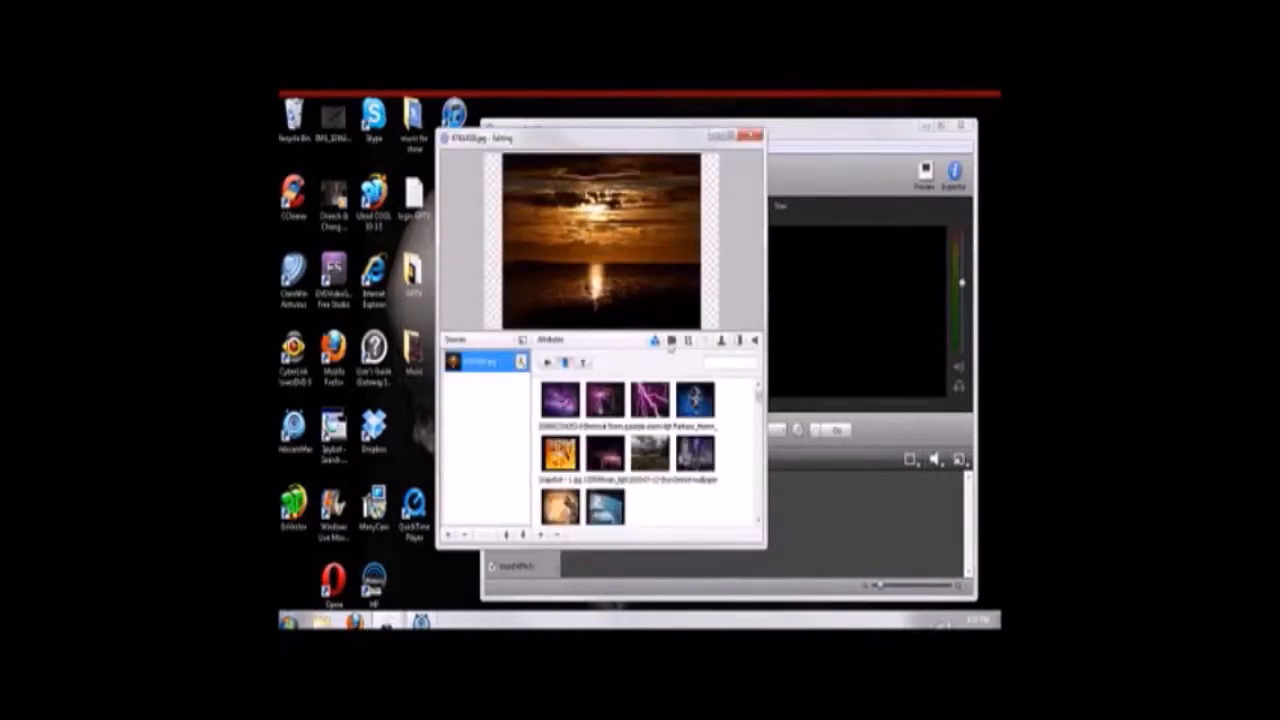
pyautogui.click(671, 342)
pyautogui.click(617, 433)
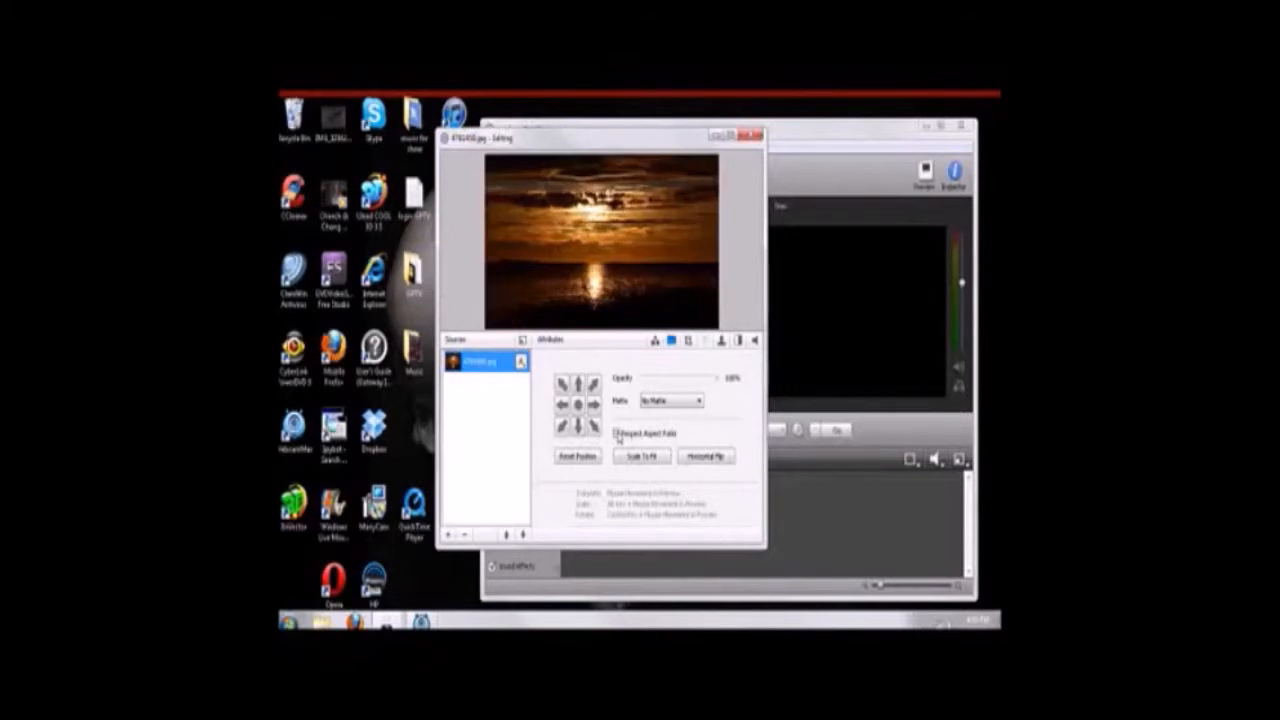
pyautogui.click(750, 136)
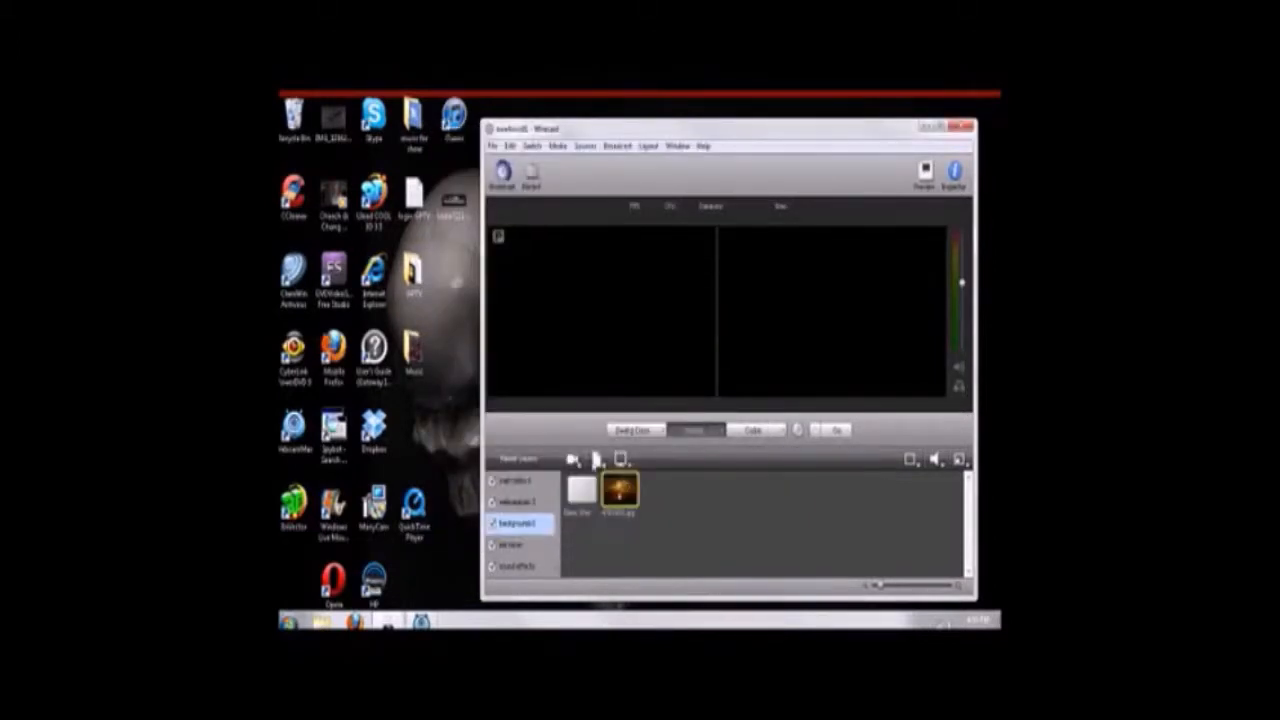
# Add the Fire-Background picture from the desktop's GPTV folder as a picture shot on the background 3 layer.
pyautogui.click(597, 459)
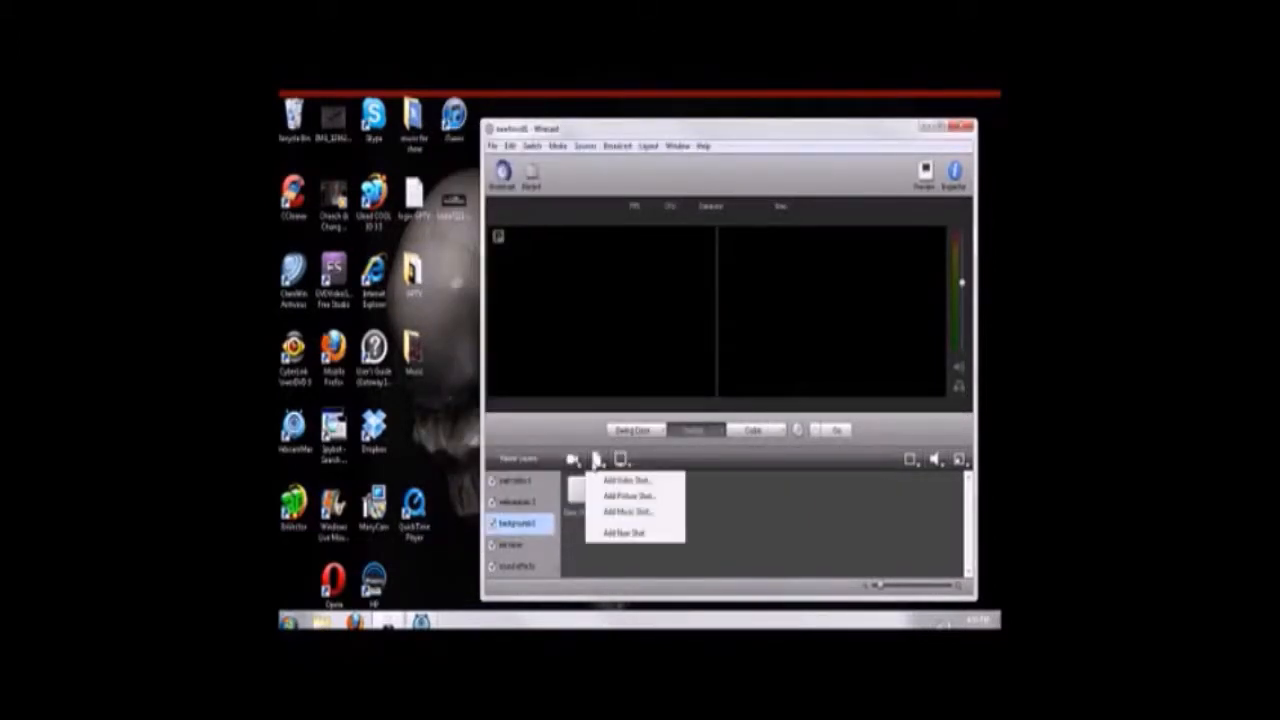
pyautogui.click(613, 497)
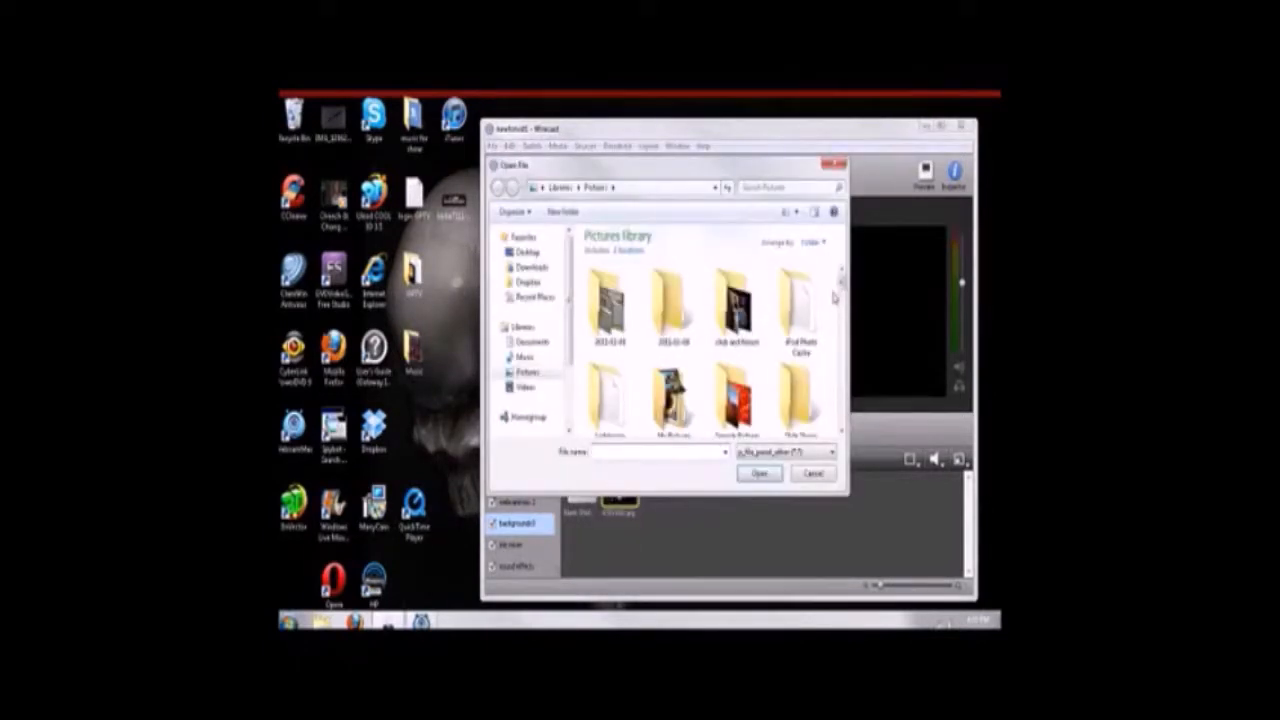
pyautogui.scroll(-5, 838, 305)
pyautogui.scroll(-2, 740, 288)
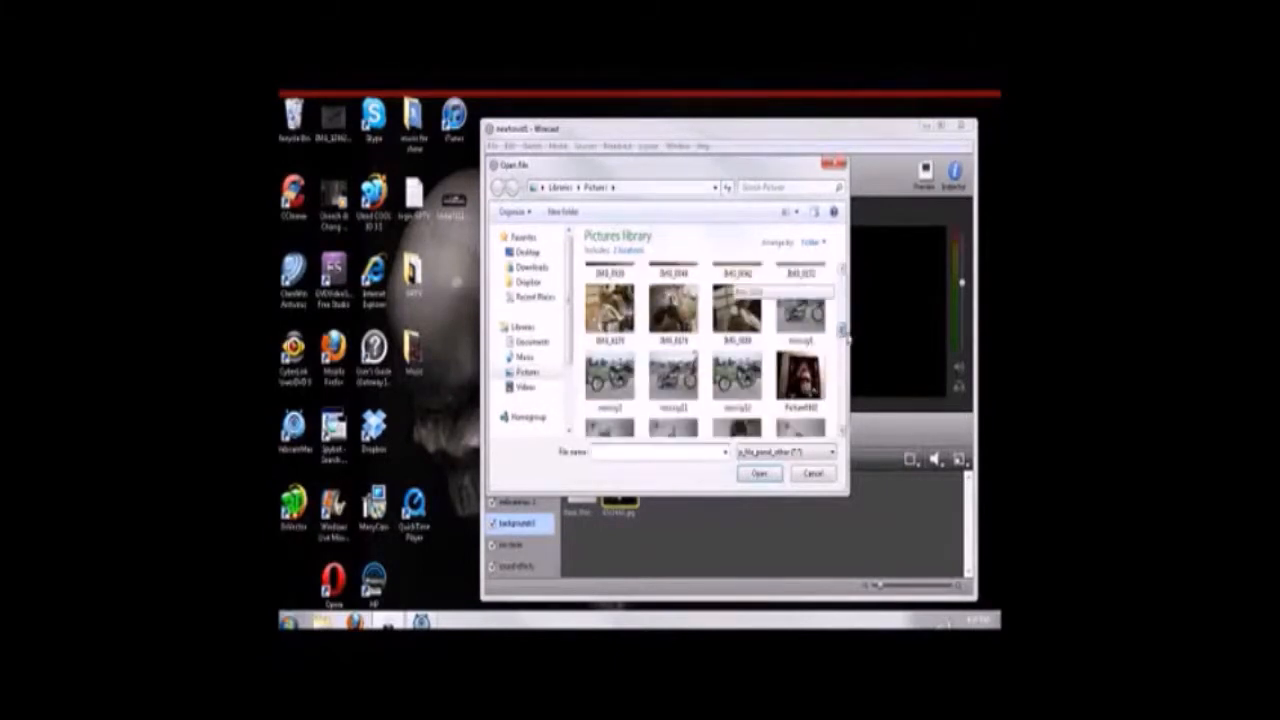
pyautogui.click(541, 252)
pyautogui.moveTo(842, 250); pyautogui.dragTo(853, 357)
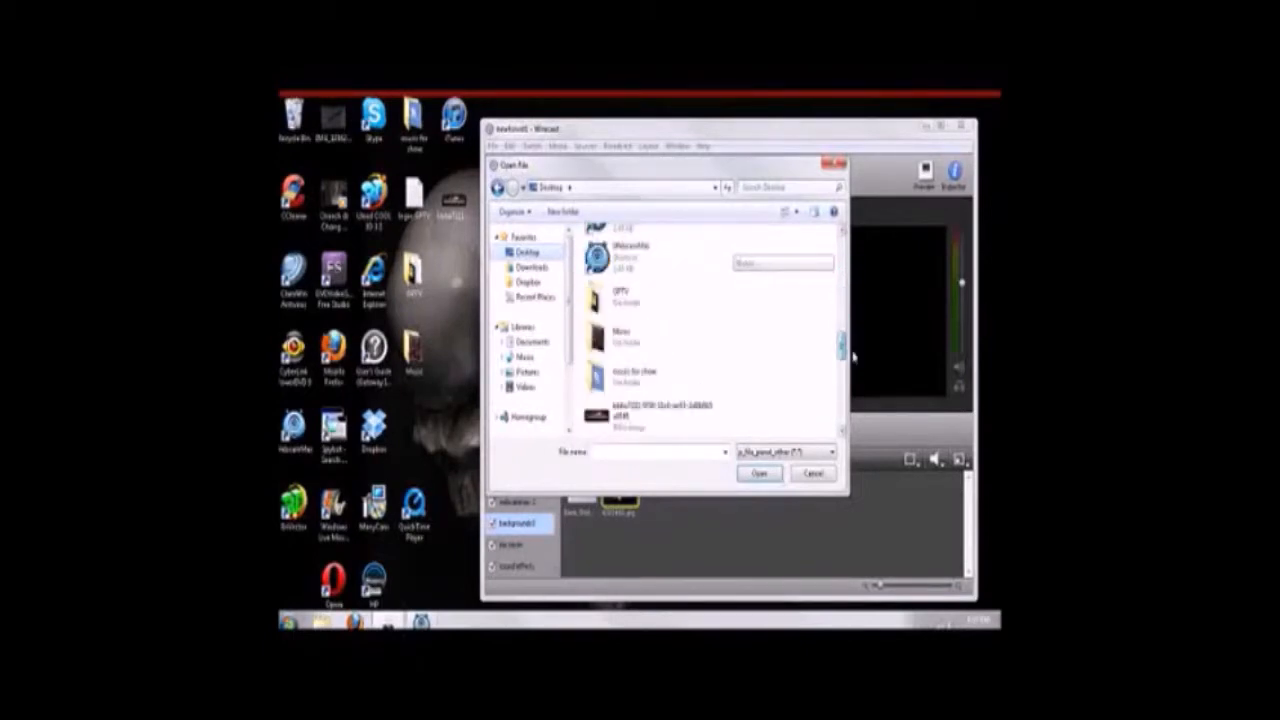
pyautogui.doubleClick(632, 292)
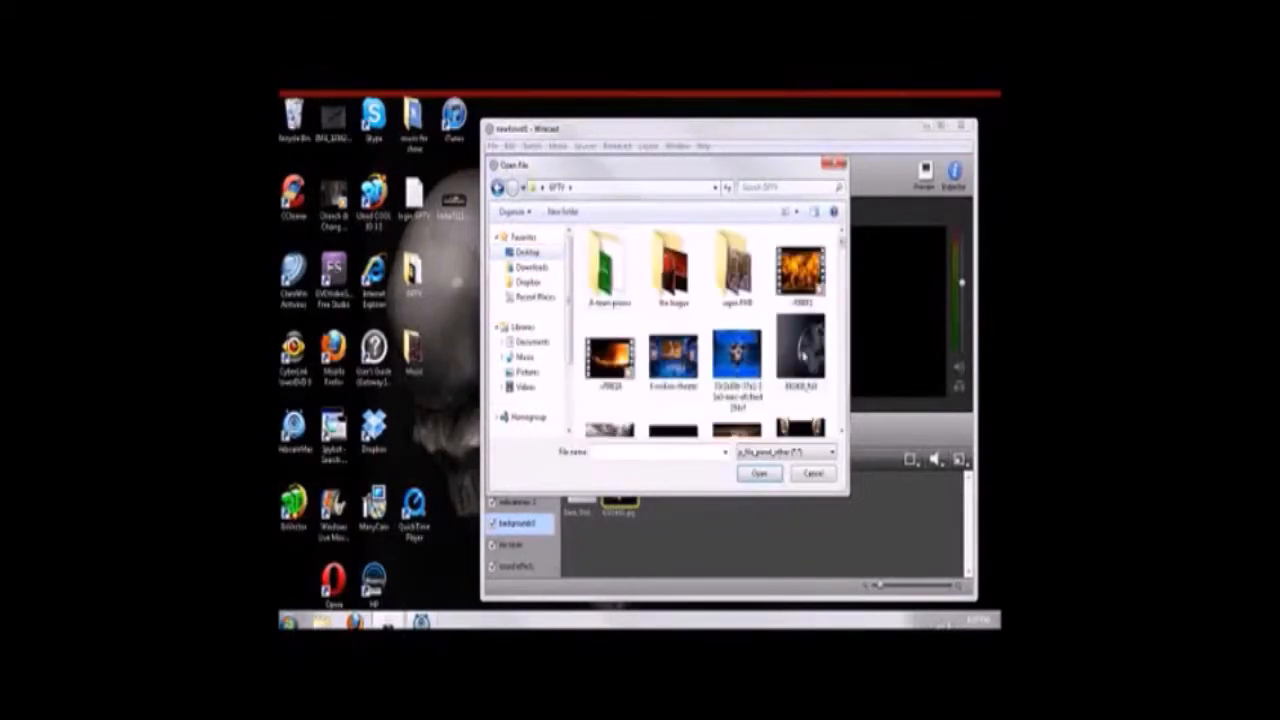
pyautogui.moveTo(841, 245); pyautogui.dragTo(842, 312)
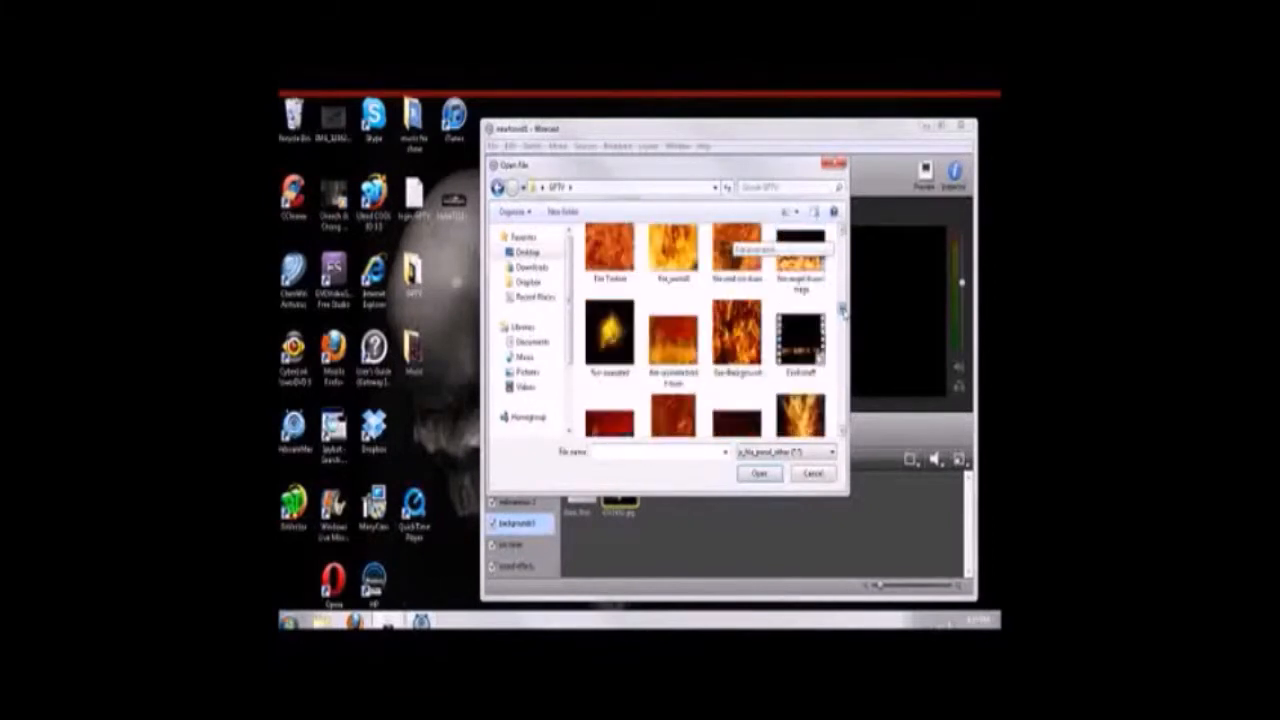
pyautogui.click(720, 320)
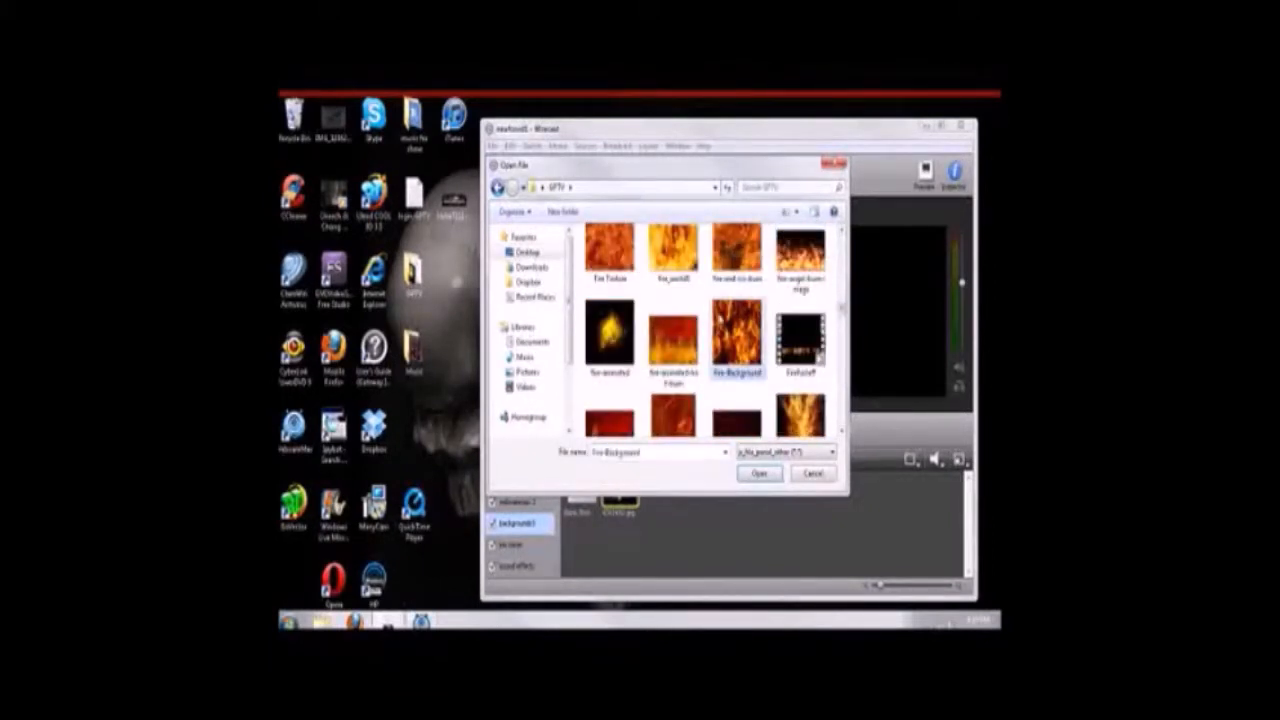
pyautogui.click(760, 473)
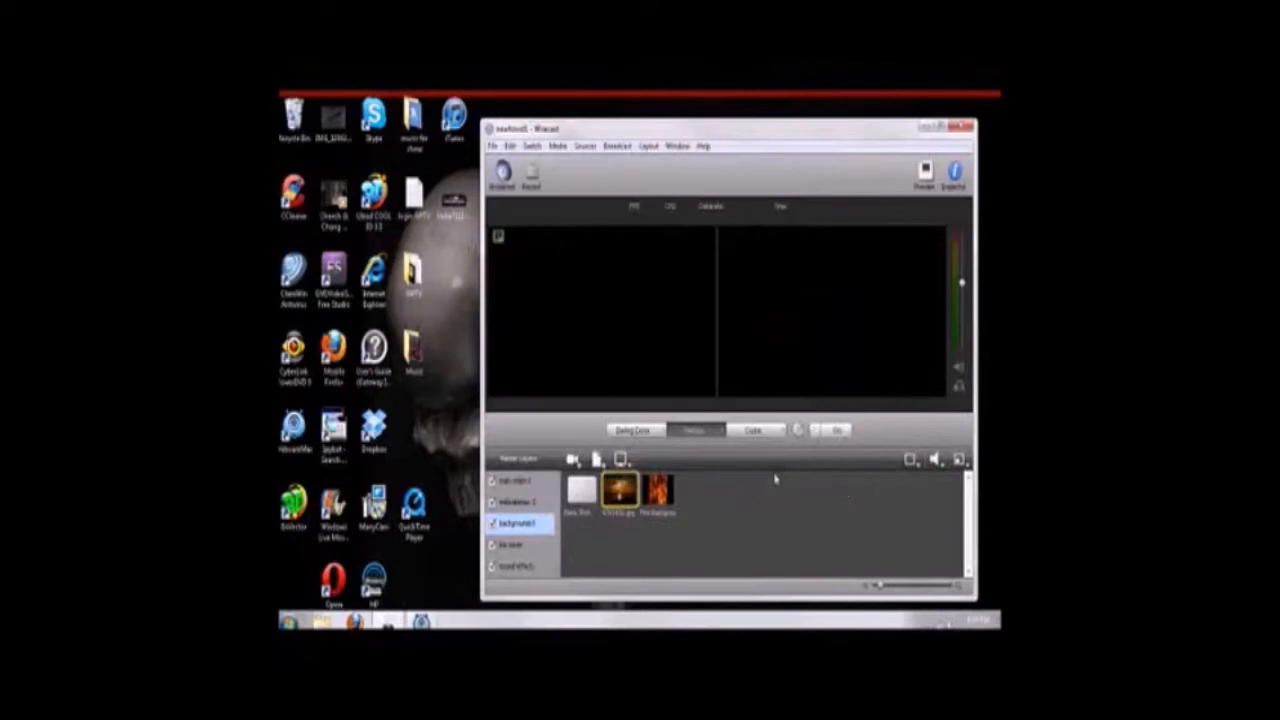
# Turn off Respect Aspect Ratio for the Fire-Background shot and close its editor.
pyautogui.rightClick(659, 493)
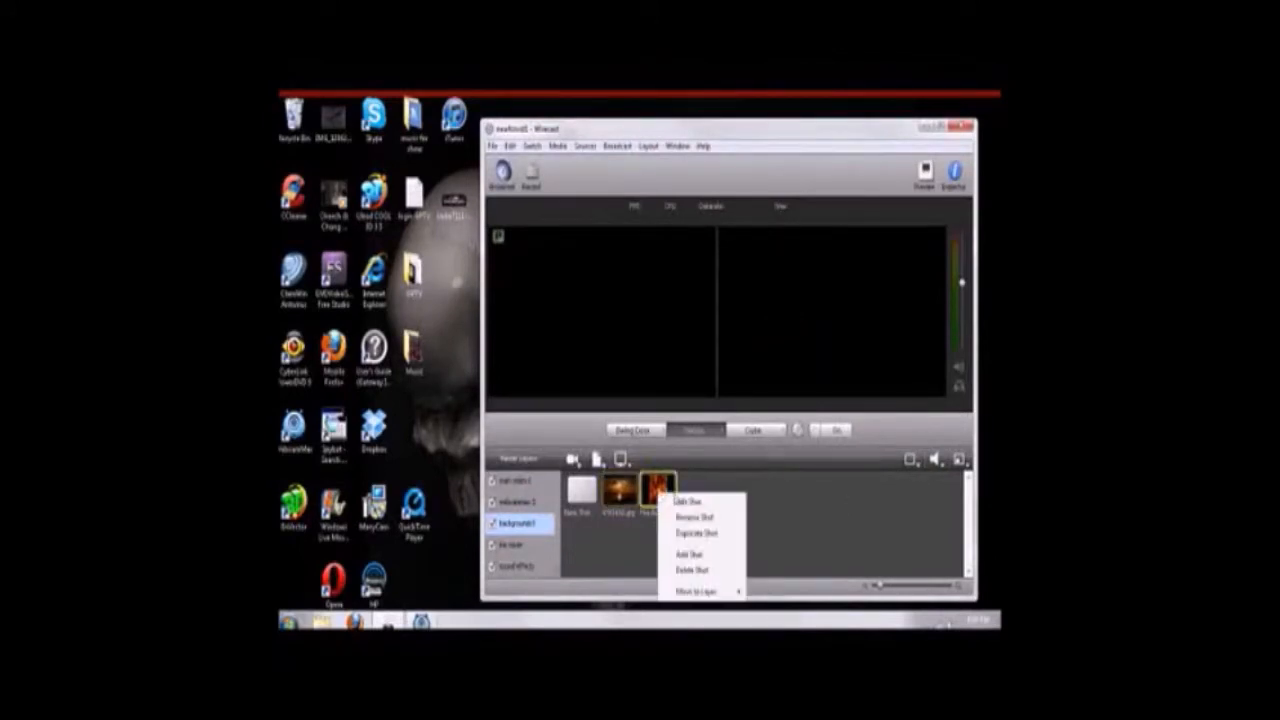
pyautogui.click(678, 504)
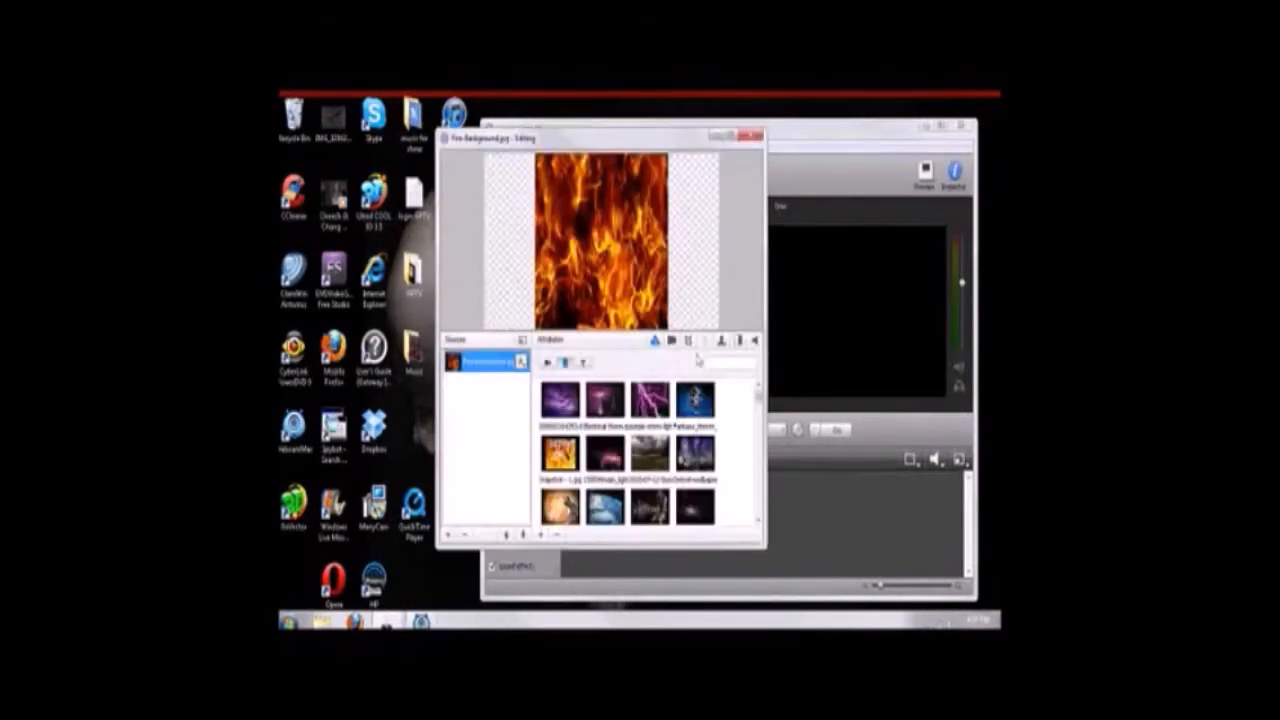
pyautogui.click(674, 342)
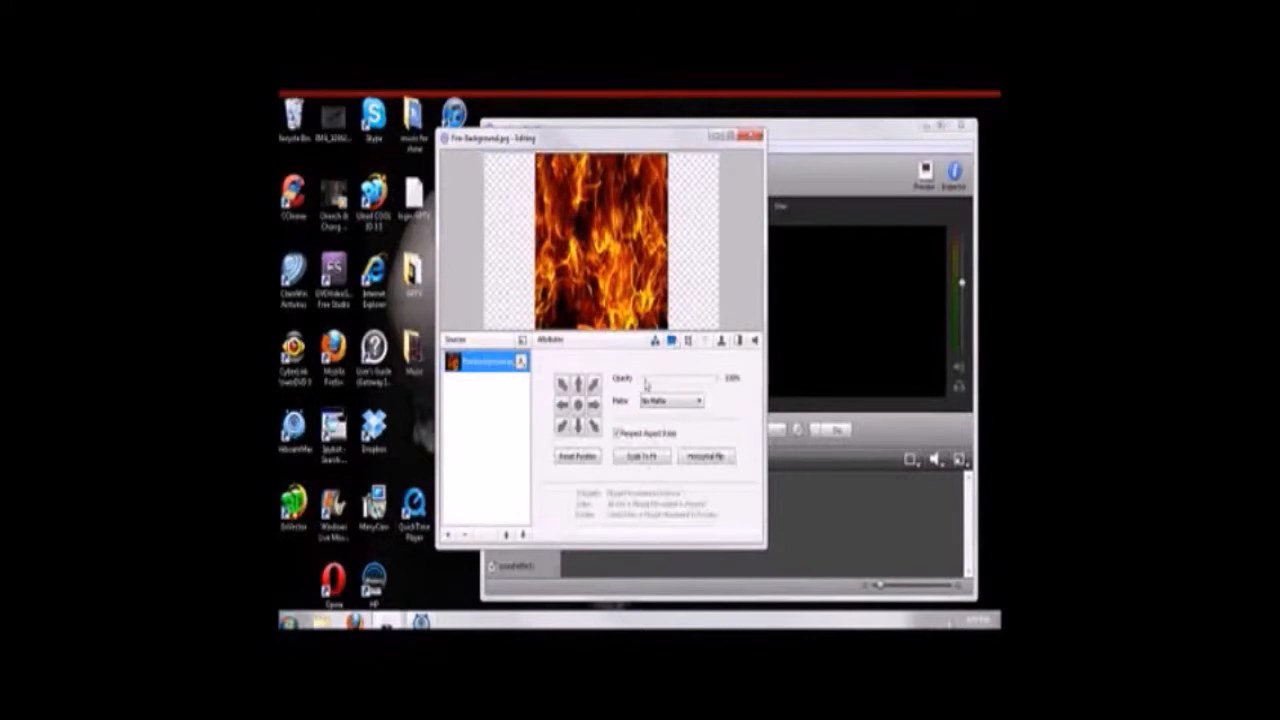
pyautogui.click(617, 434)
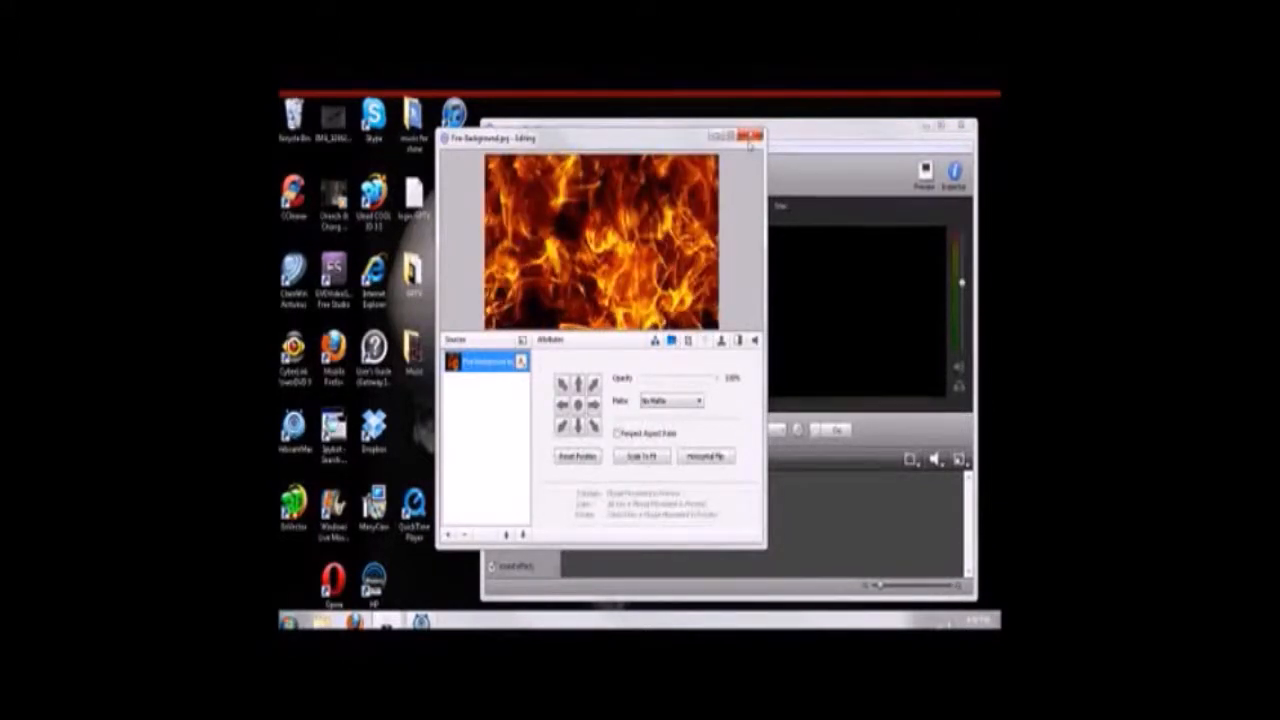
pyautogui.click(749, 141)
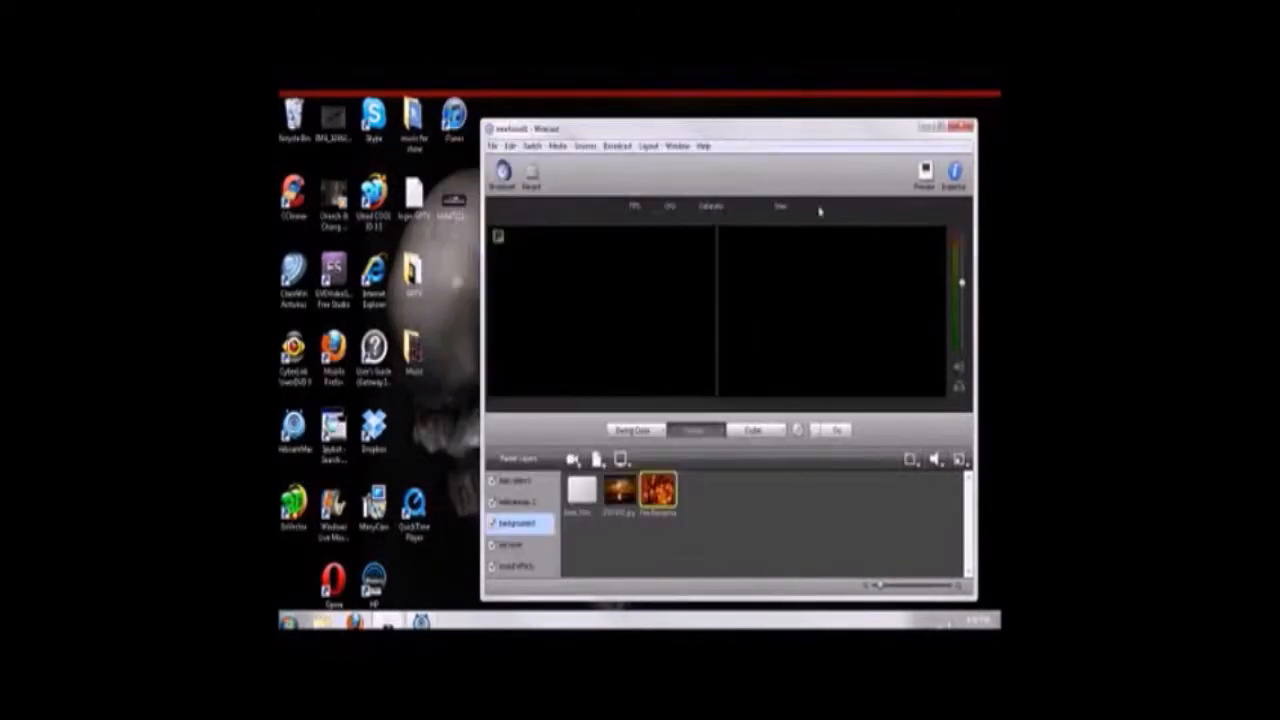
# Duplicate the USB Camera shot on the main video 1 layer.
pyautogui.click(515, 482)
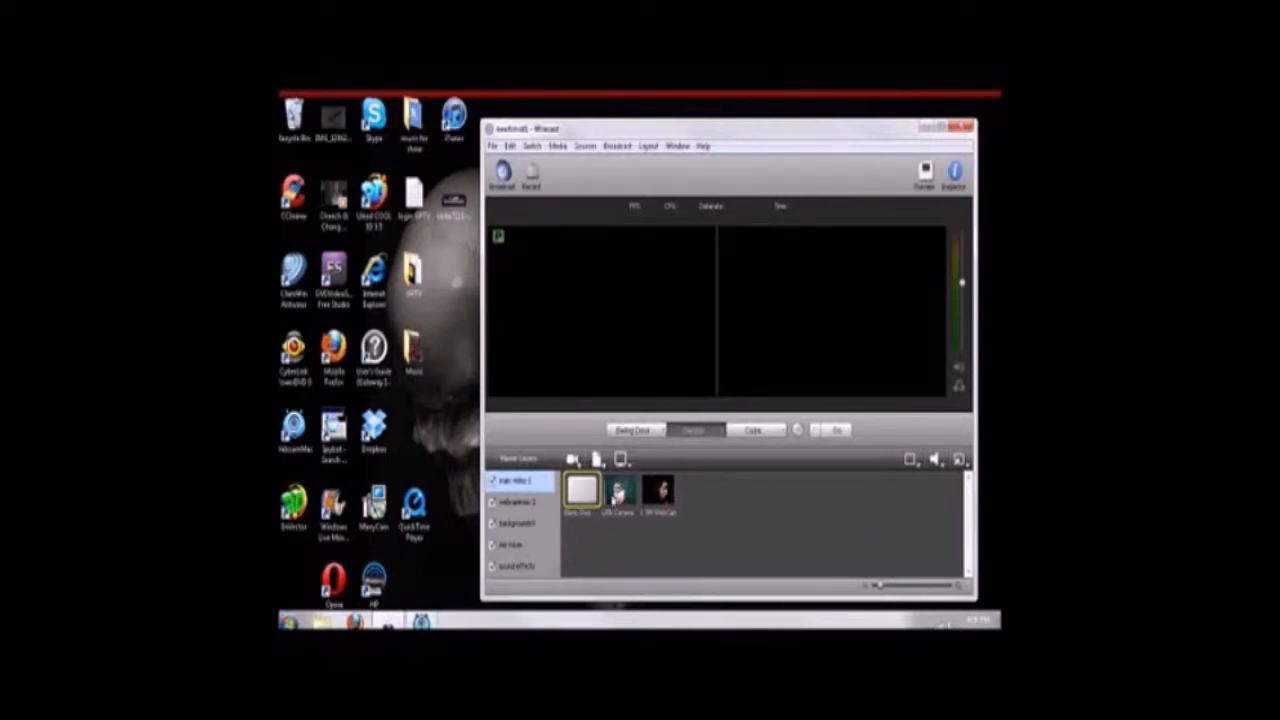
pyautogui.rightClick(616, 494)
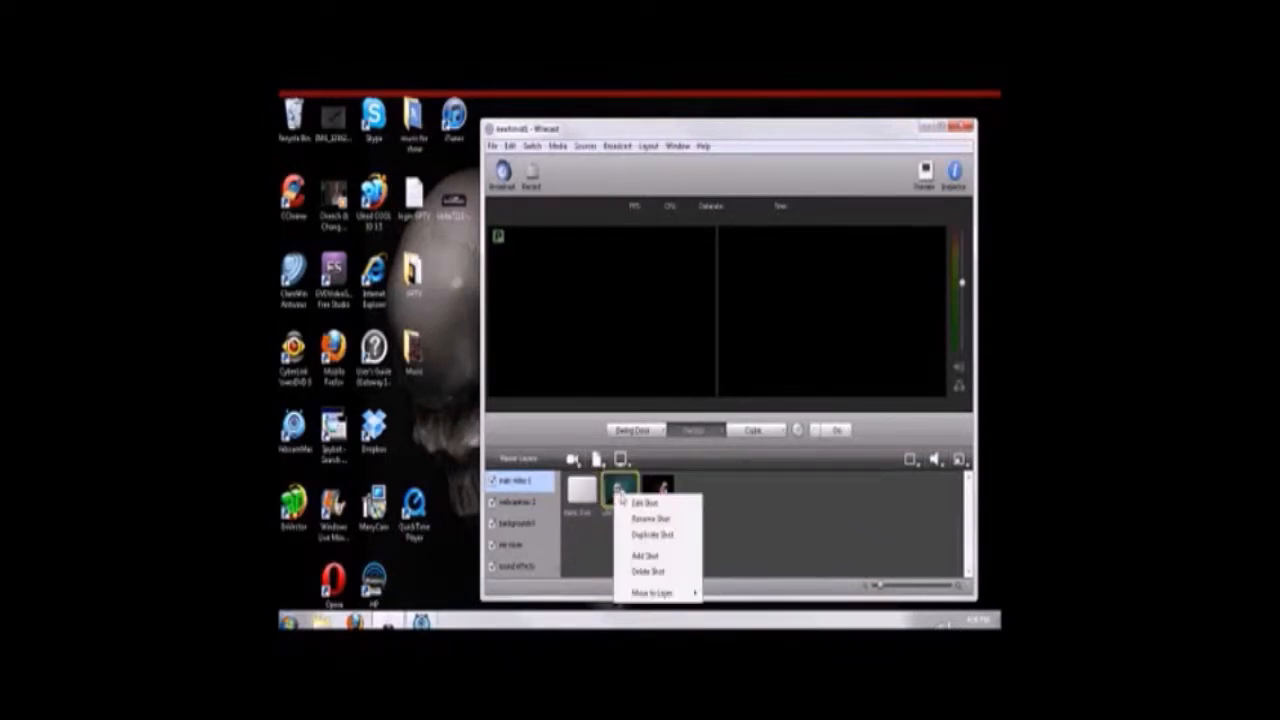
pyautogui.click(637, 536)
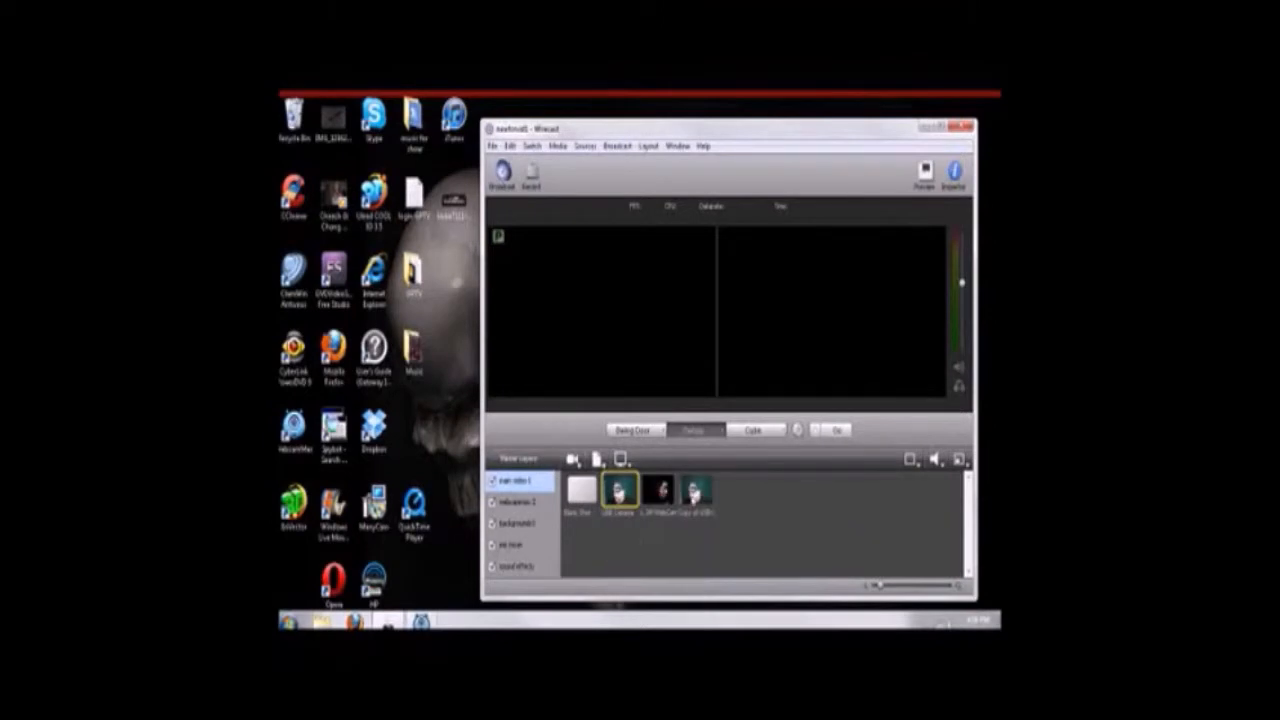
# Open the duplicated USB Camera shot for editing and set its camera source's matte to Oval.
pyautogui.rightClick(694, 490)
pyautogui.click(714, 495)
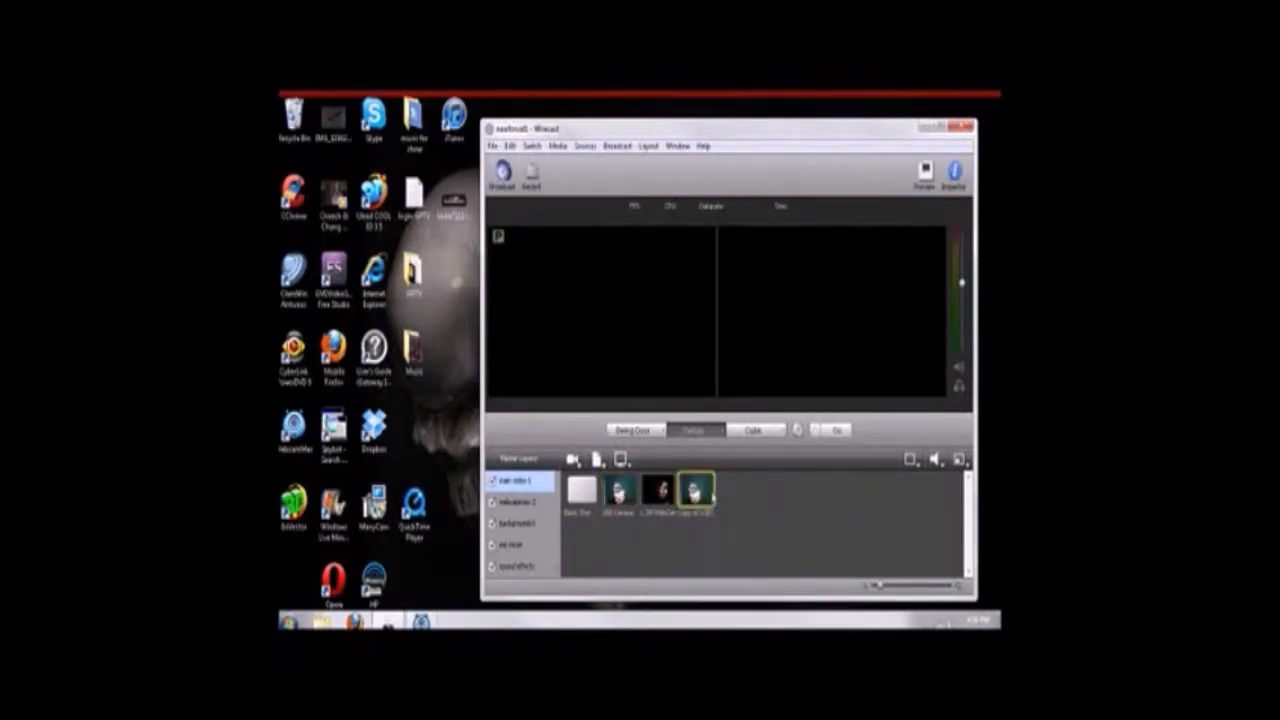
pyautogui.moveTo(671, 144); pyautogui.dragTo(748, 138)
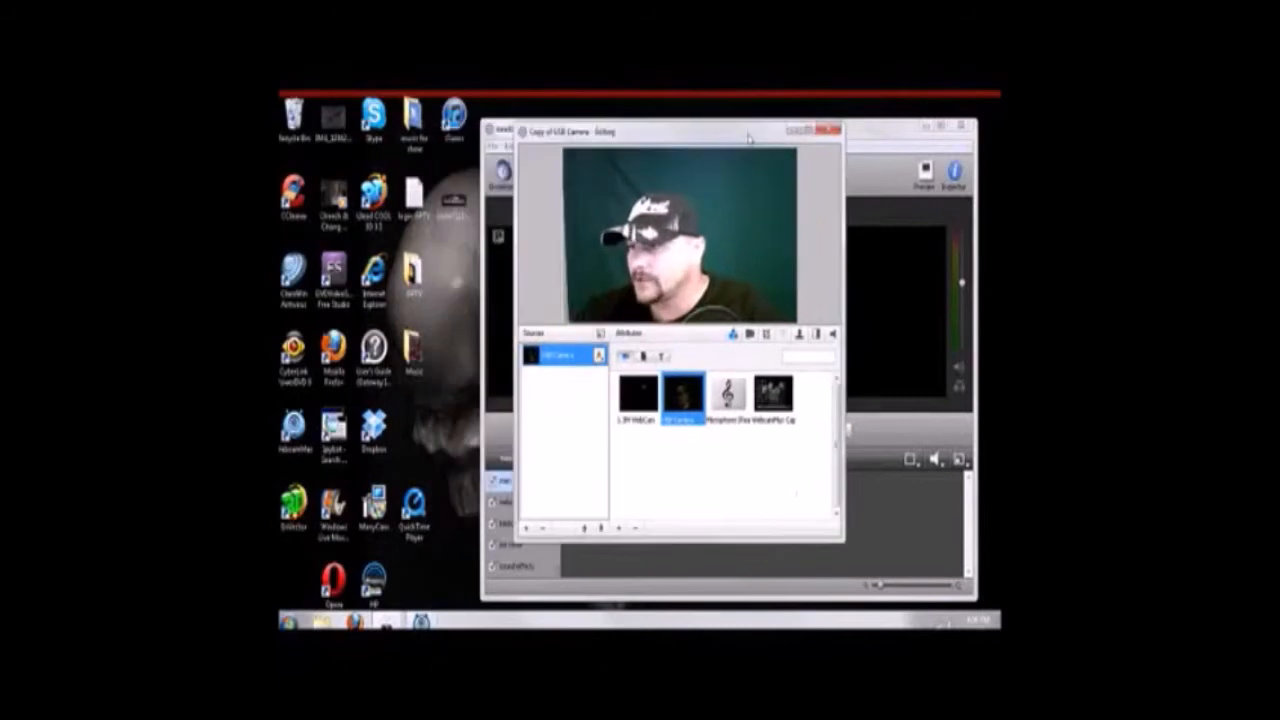
pyautogui.click(750, 334)
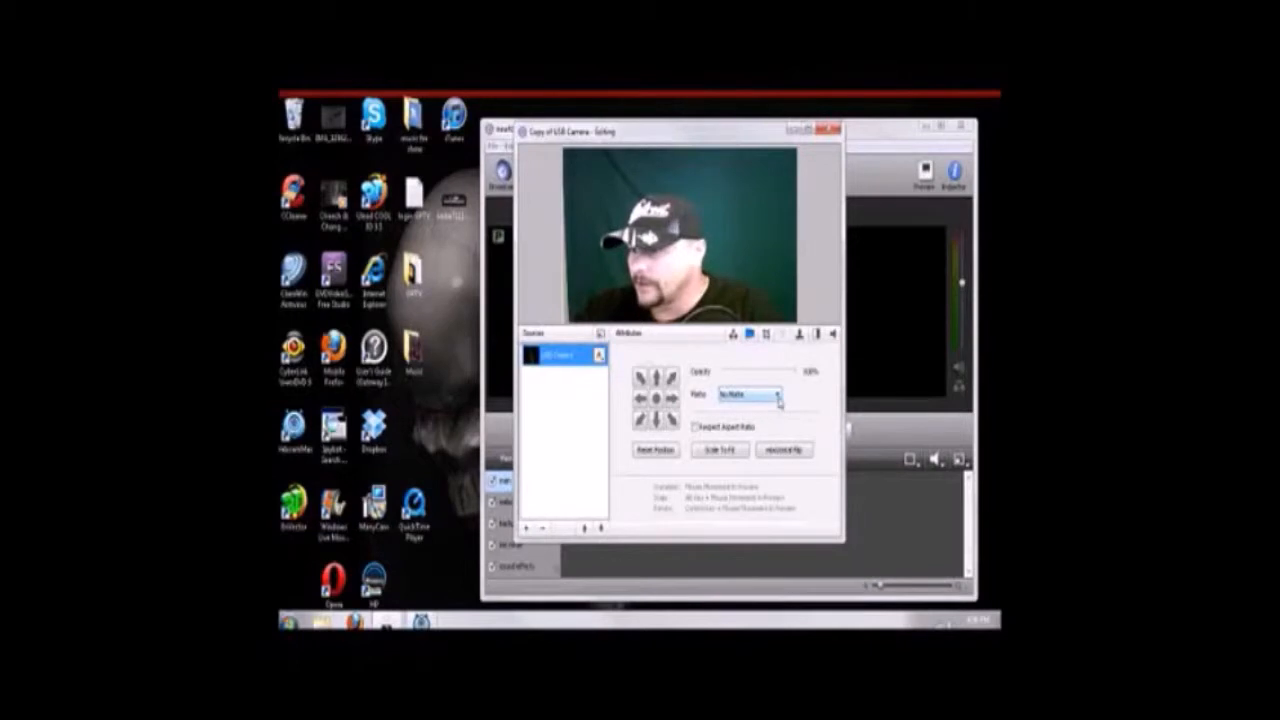
pyautogui.click(778, 396)
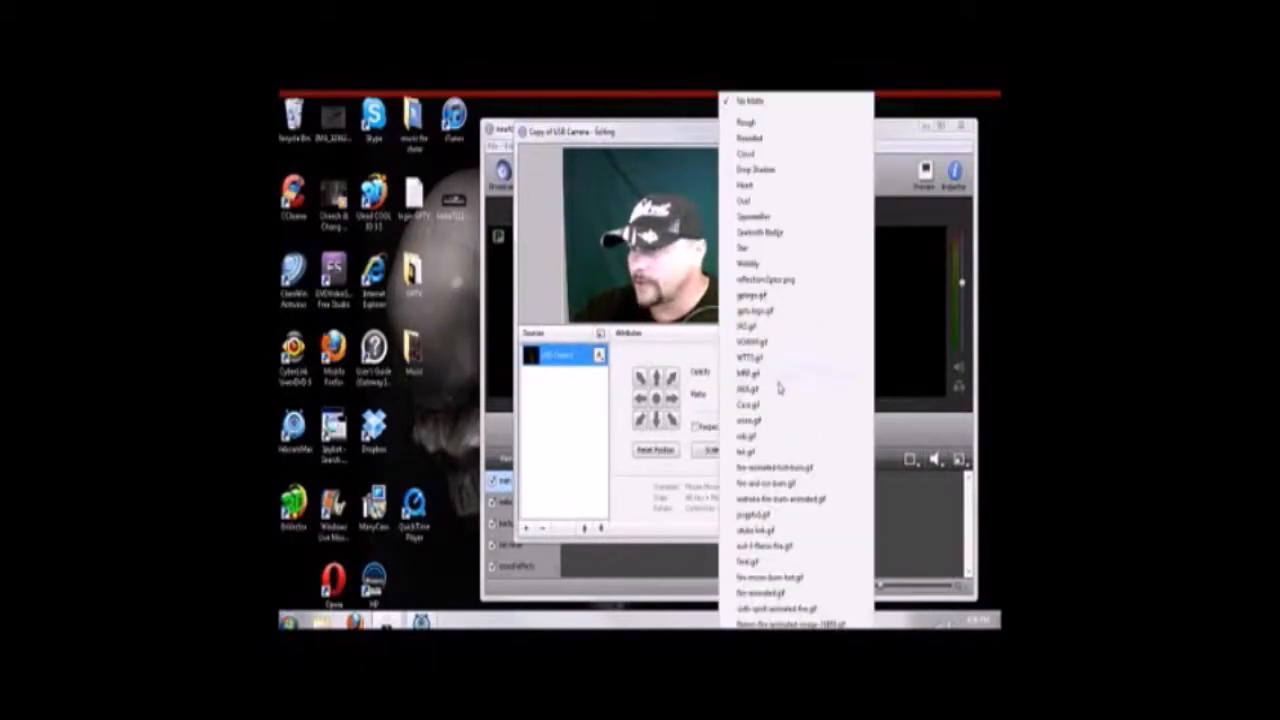
pyautogui.click(767, 142)
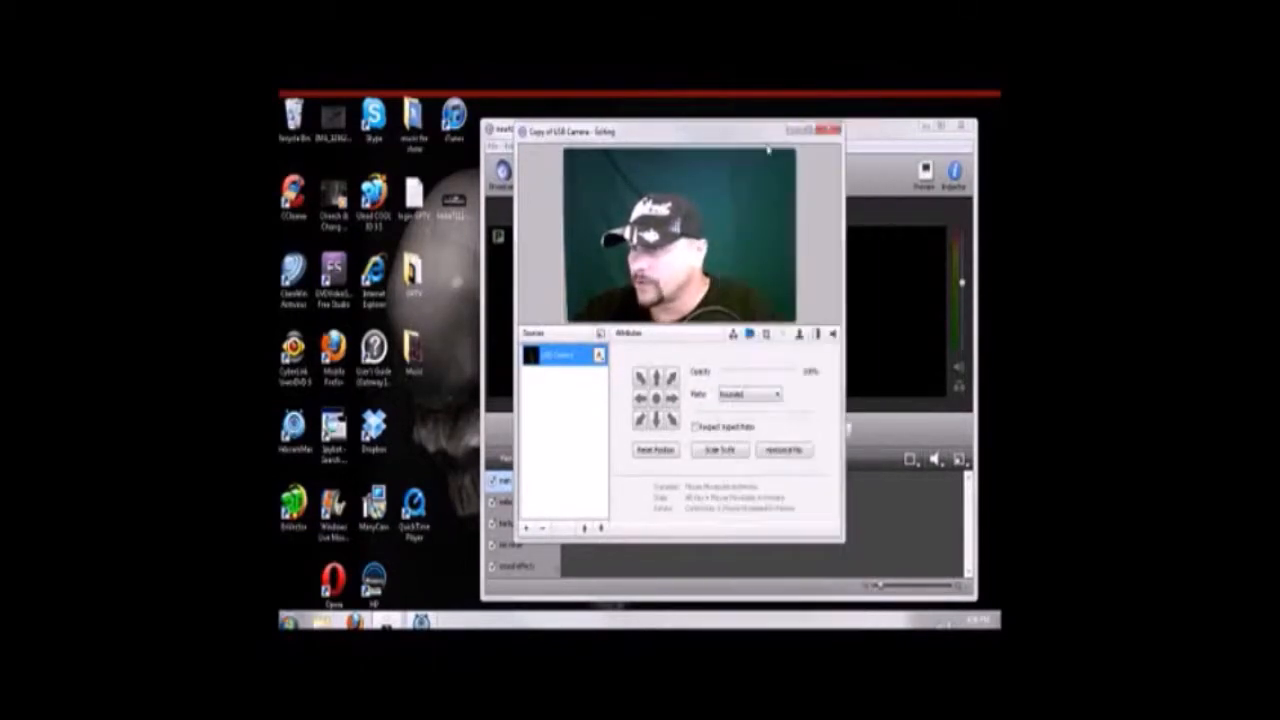
pyautogui.click(778, 399)
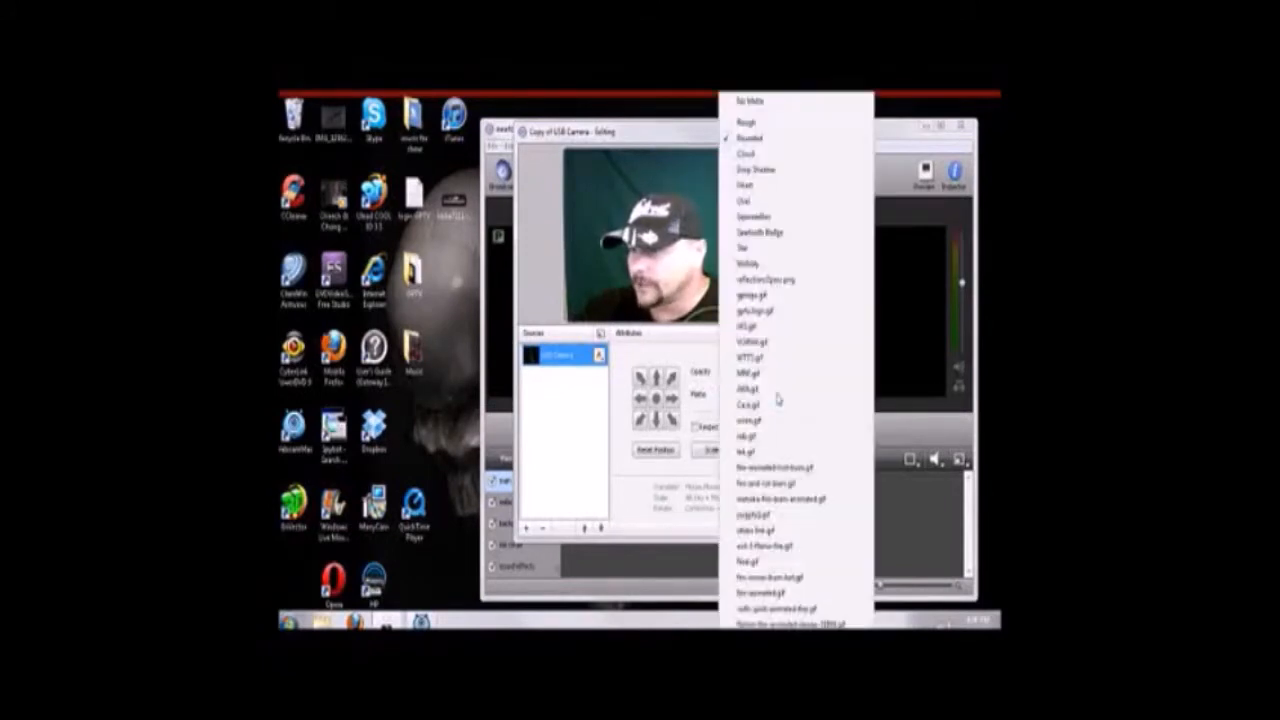
pyautogui.click(768, 201)
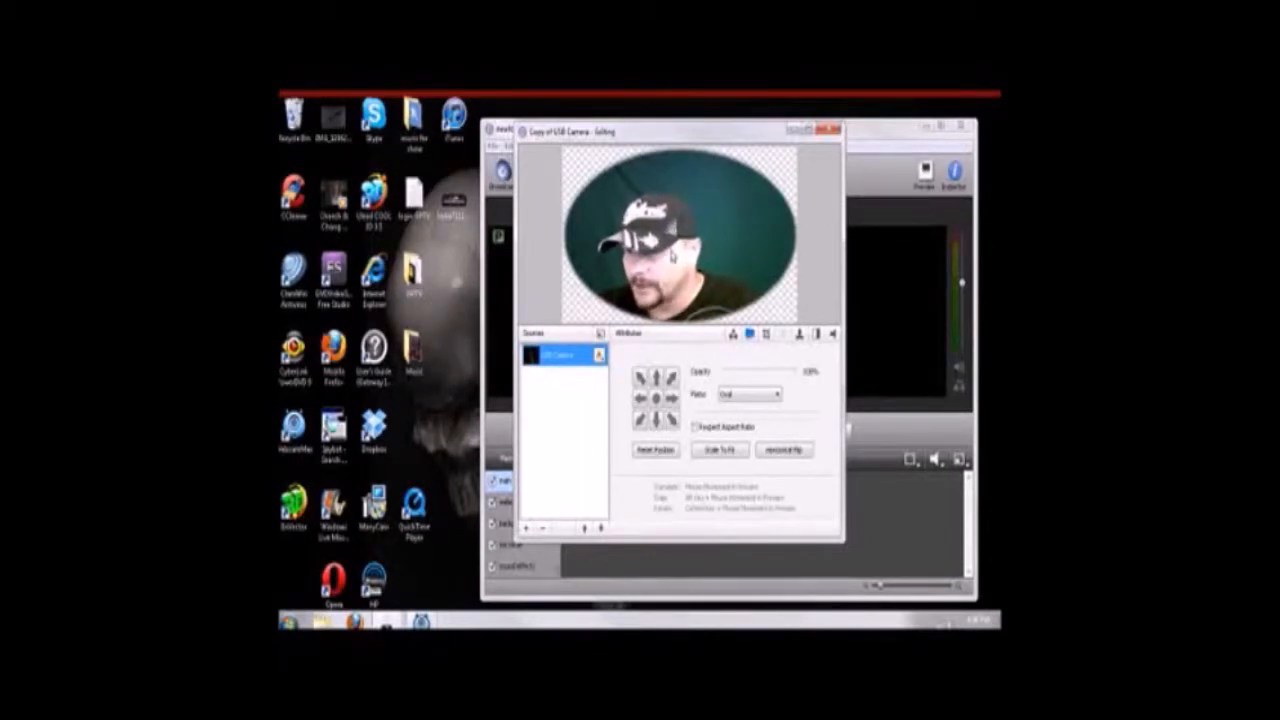
# Shrink the oval camera image to just over half the canvas width and move it toward the canvas's upper right.
pyautogui.scroll(-5, 672, 257)
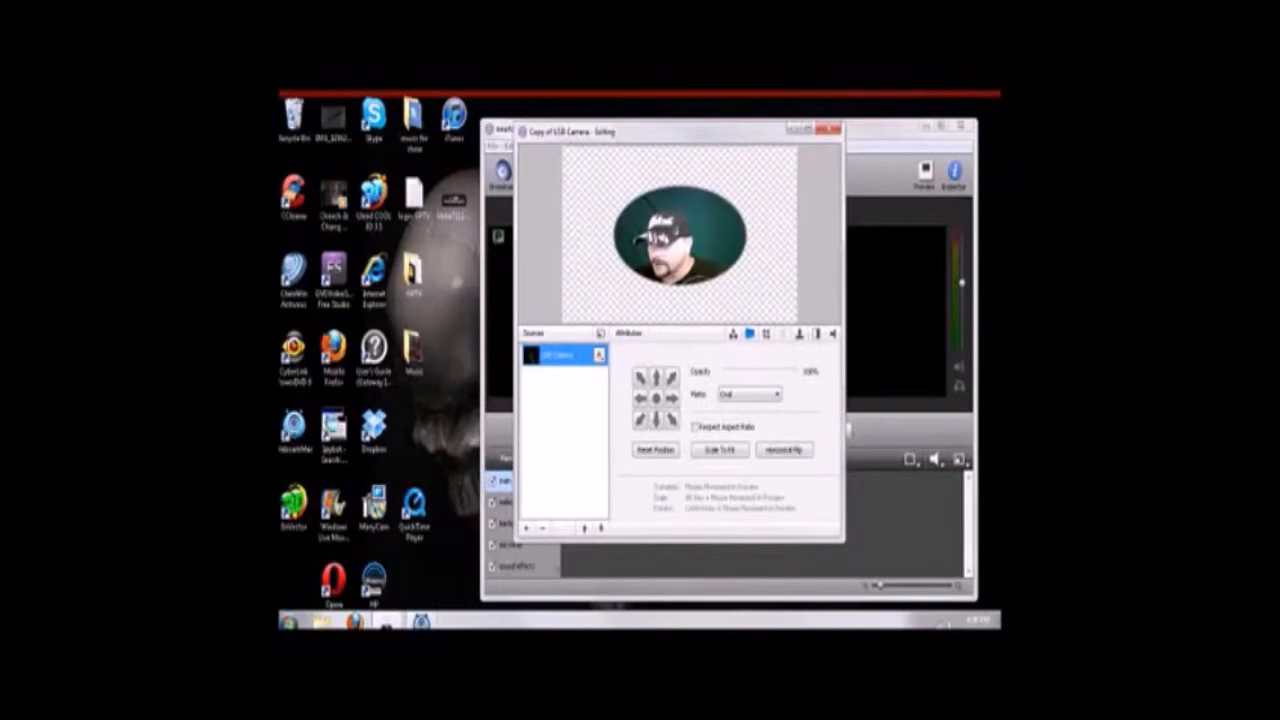
pyautogui.moveTo(672, 257); pyautogui.dragTo(666, 240)
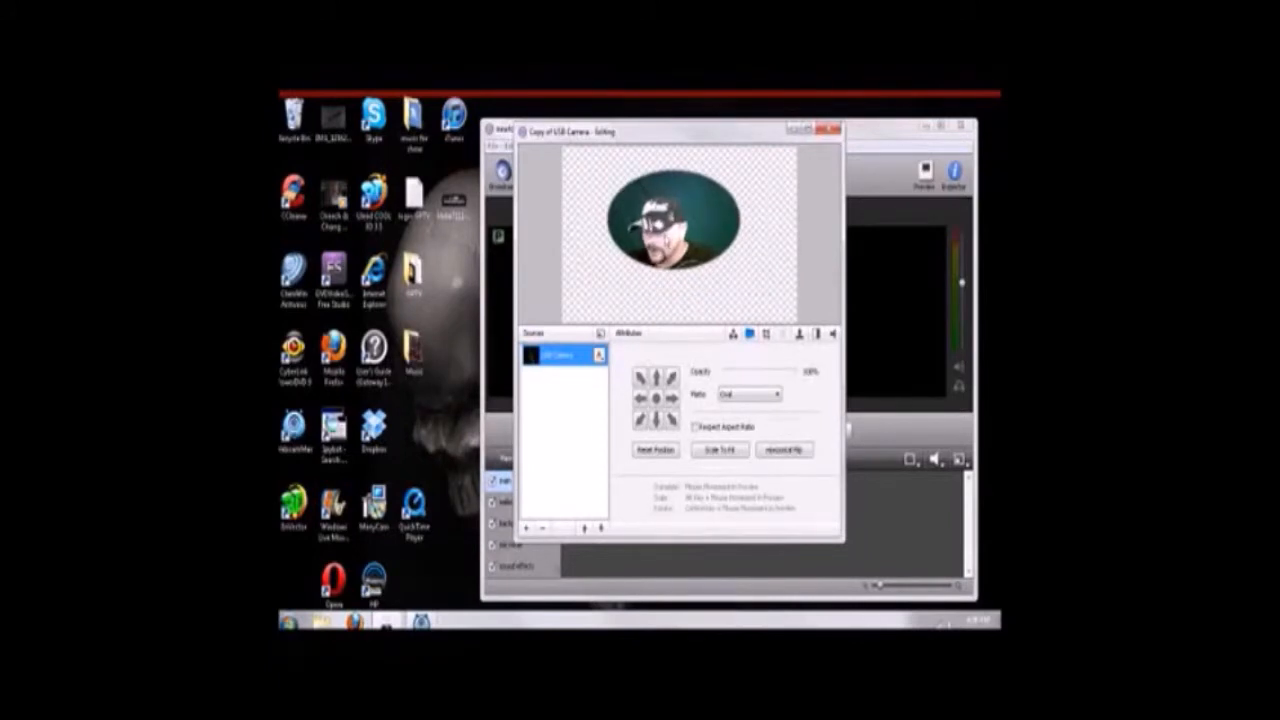
pyautogui.moveTo(666, 240); pyautogui.dragTo(703, 238)
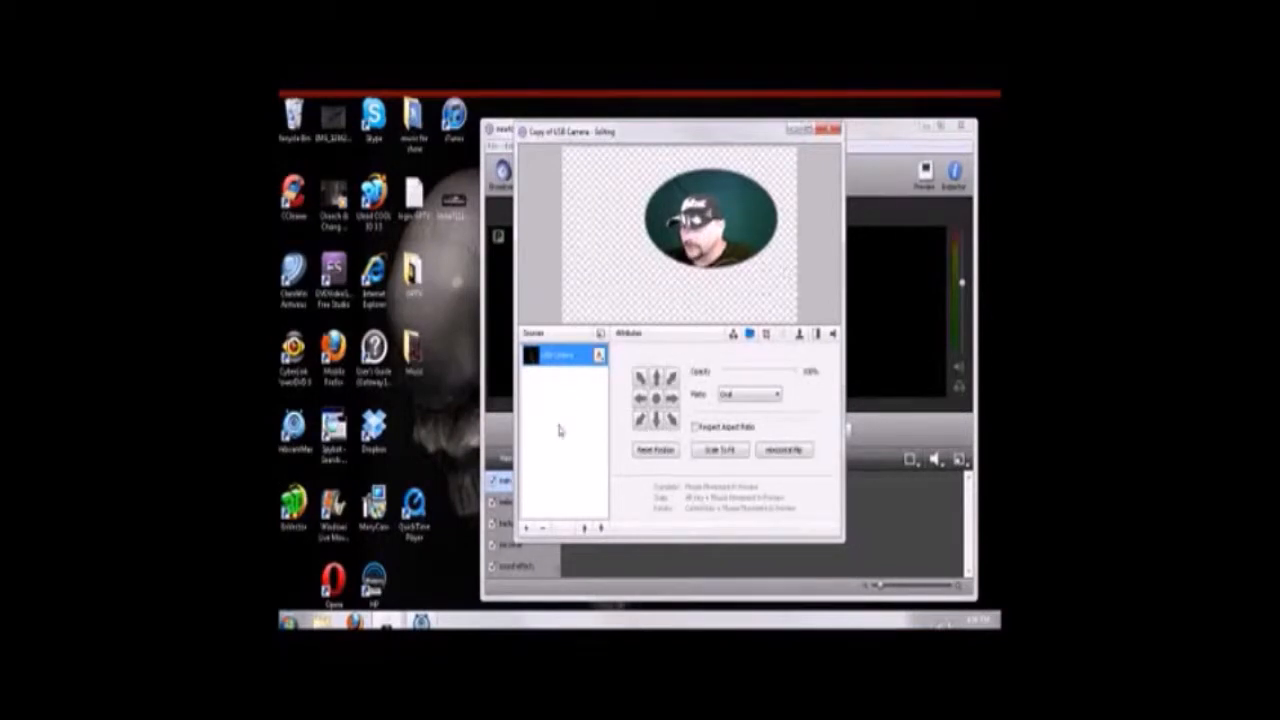
# Add a new source above the USB Camera in the duplicated shot and assign the AKA.gif image to it.
pyautogui.click(526, 529)
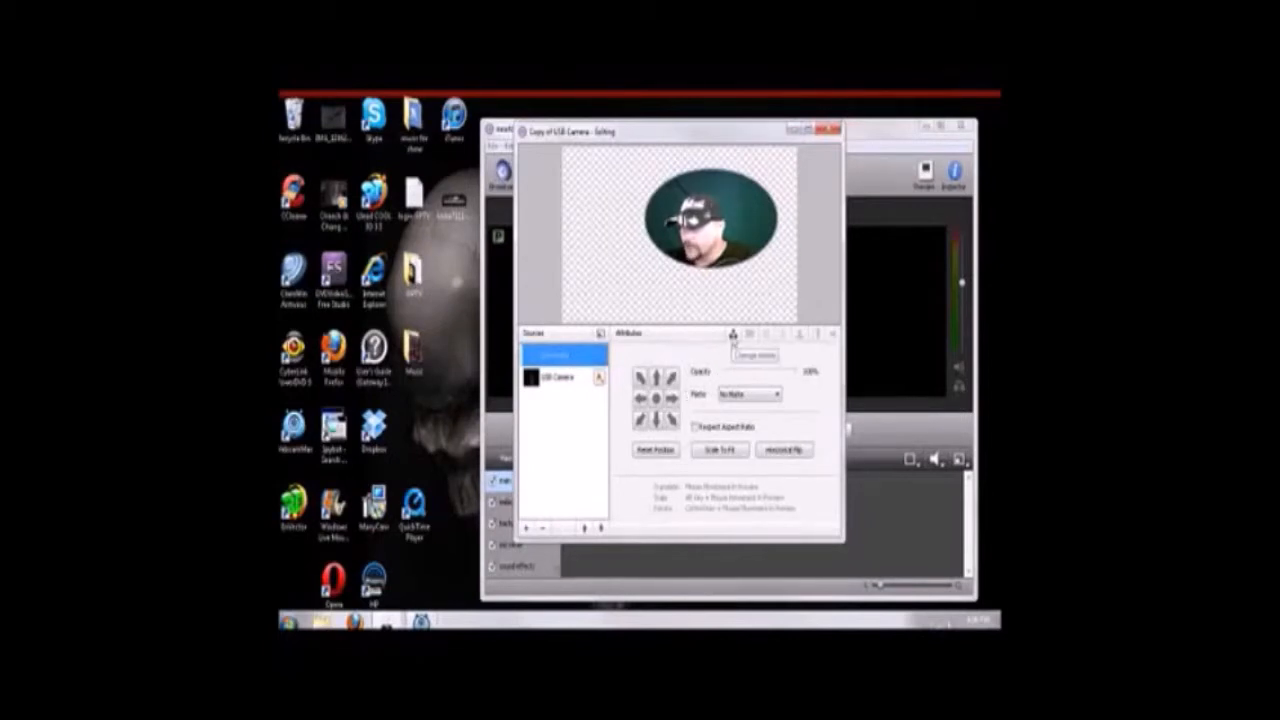
pyautogui.click(733, 334)
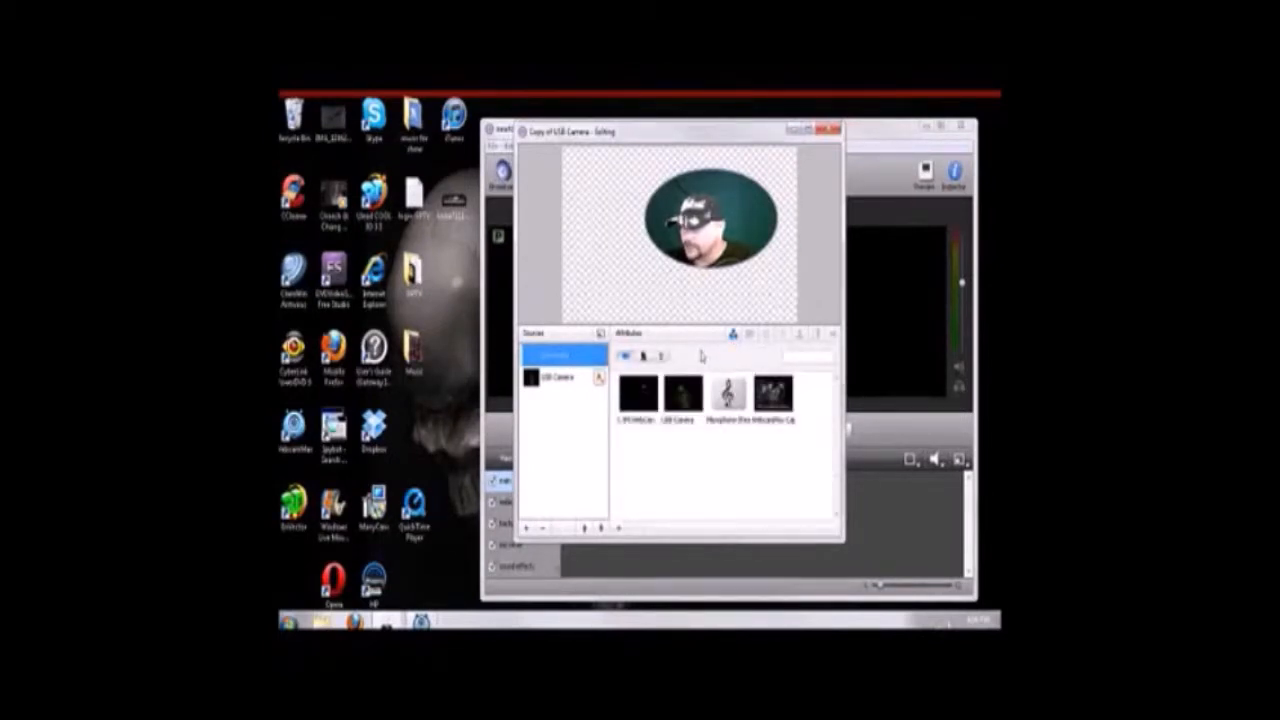
pyautogui.click(643, 358)
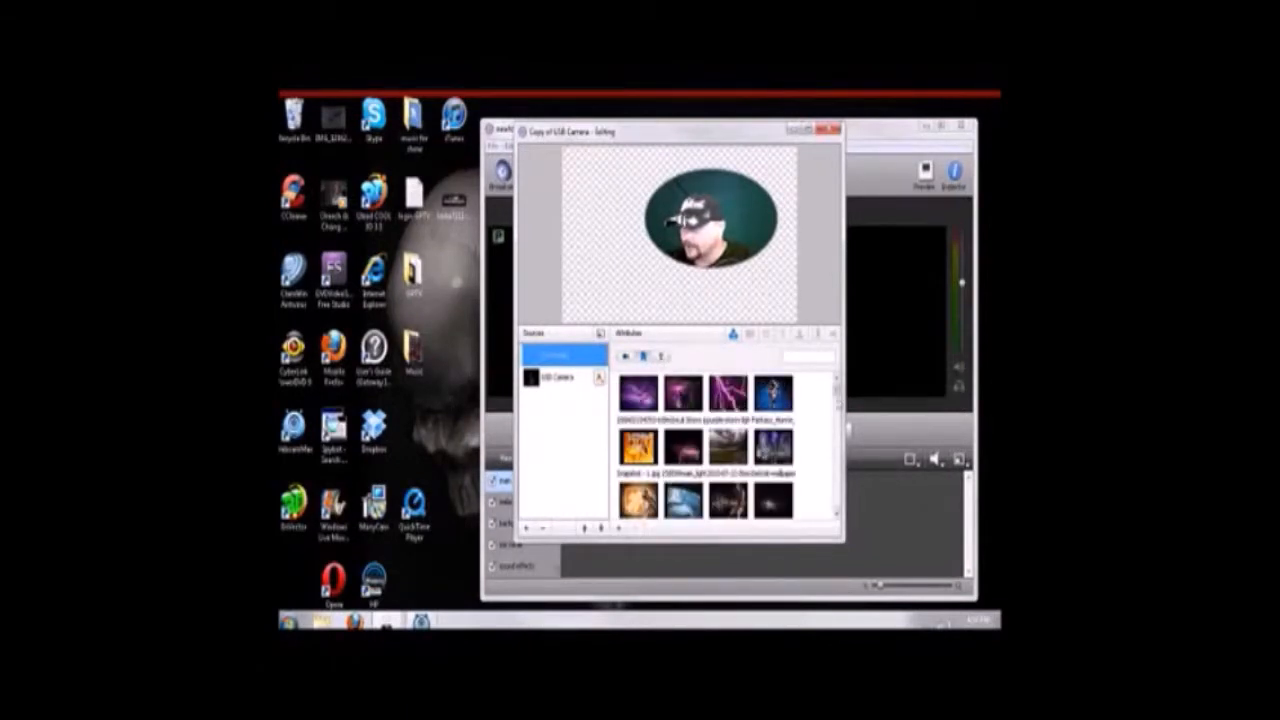
pyautogui.scroll(-2, 837, 397)
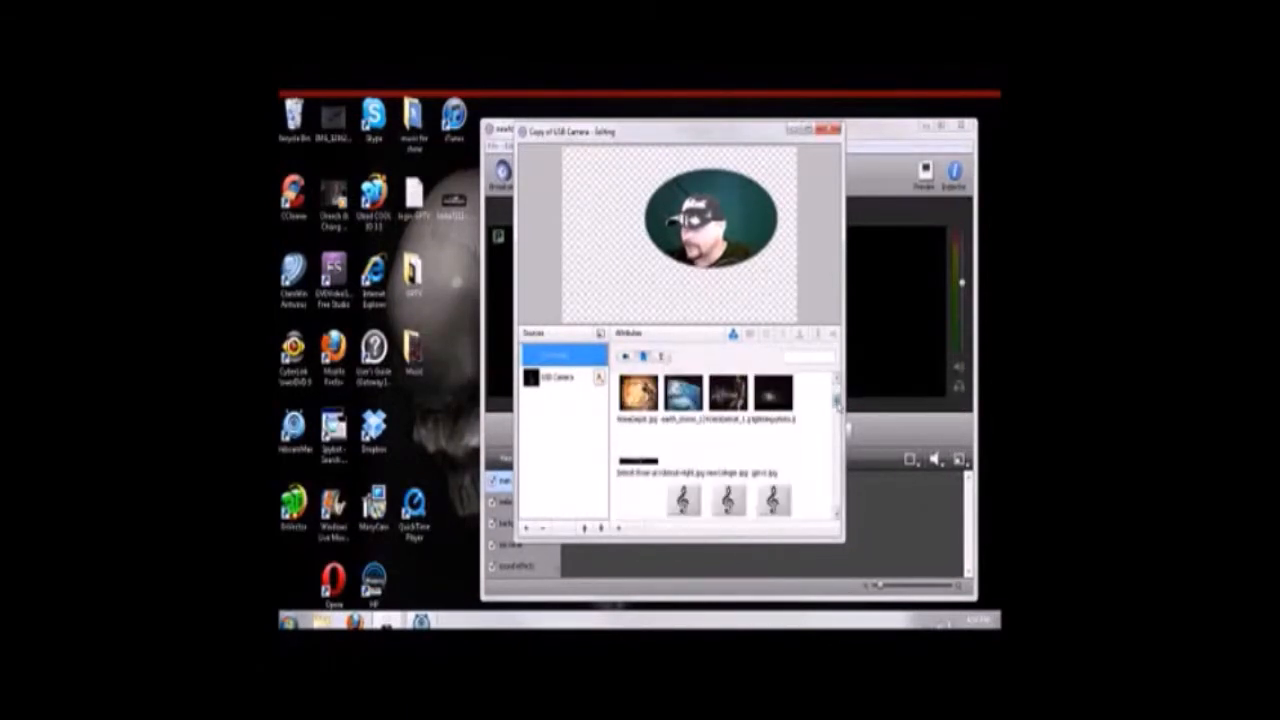
pyautogui.moveTo(837, 397); pyautogui.dragTo(838, 439)
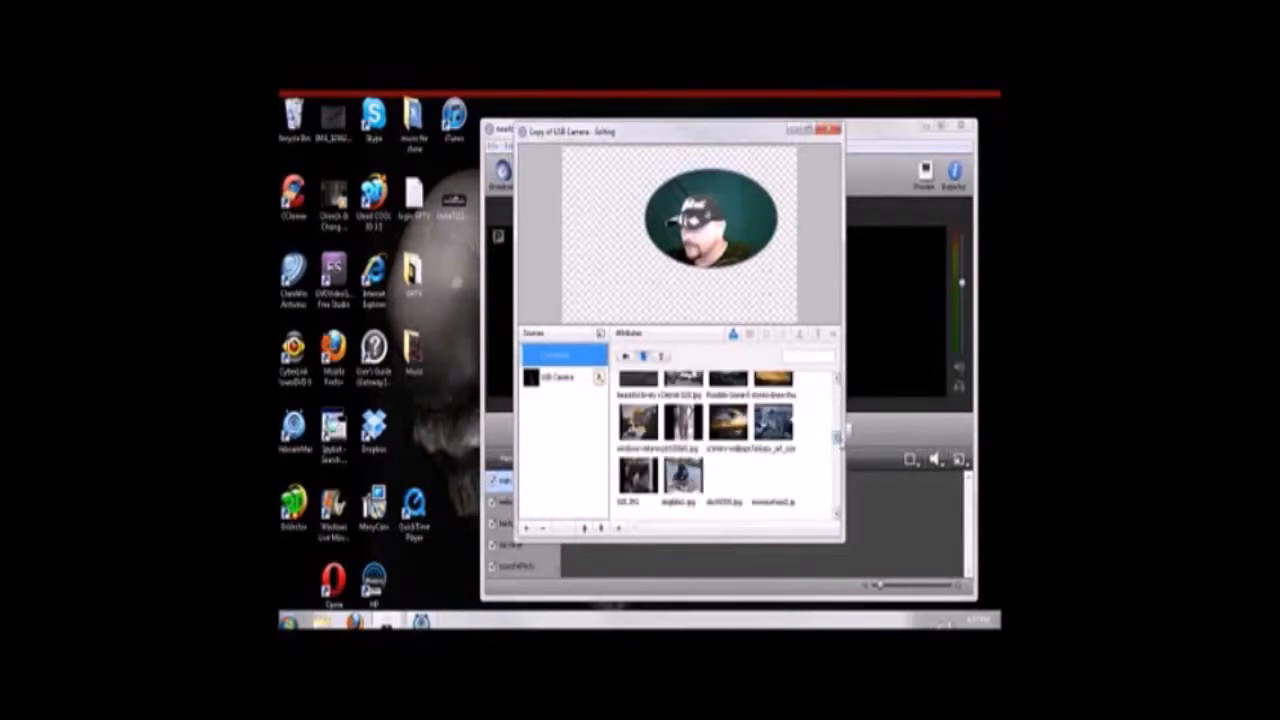
pyautogui.scroll(-3, 718, 445)
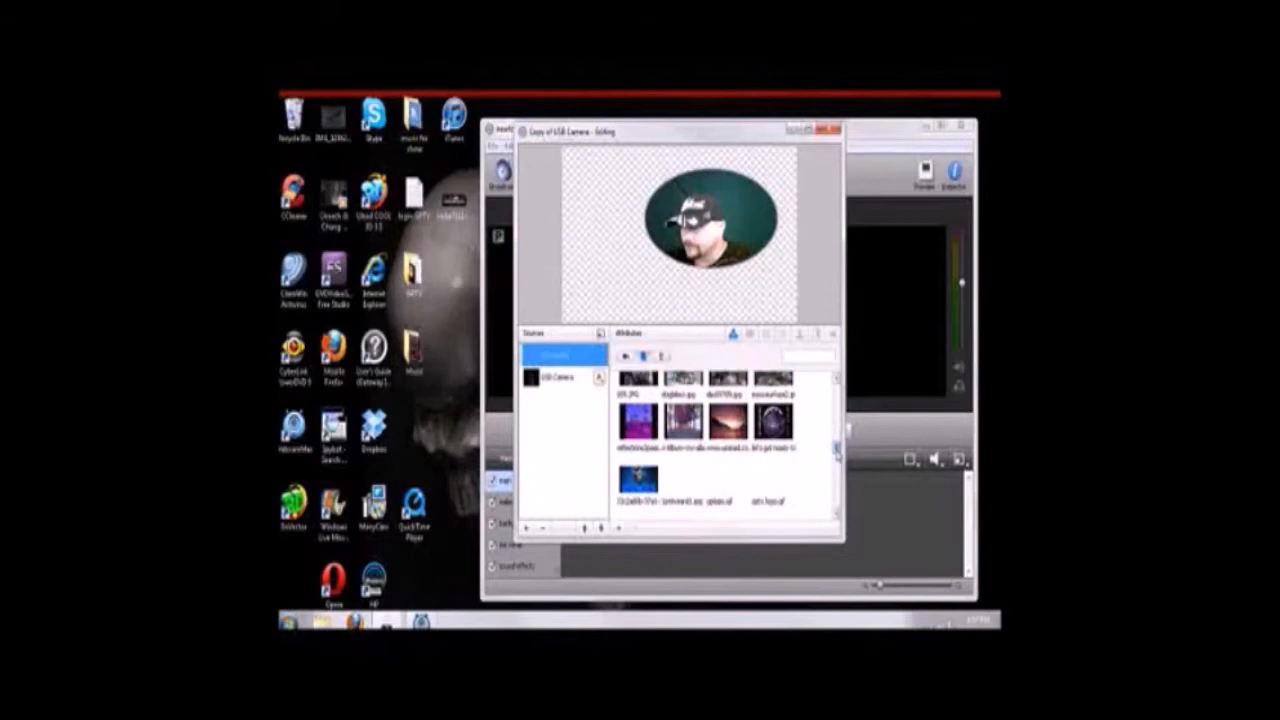
pyautogui.scroll(-3, 718, 445)
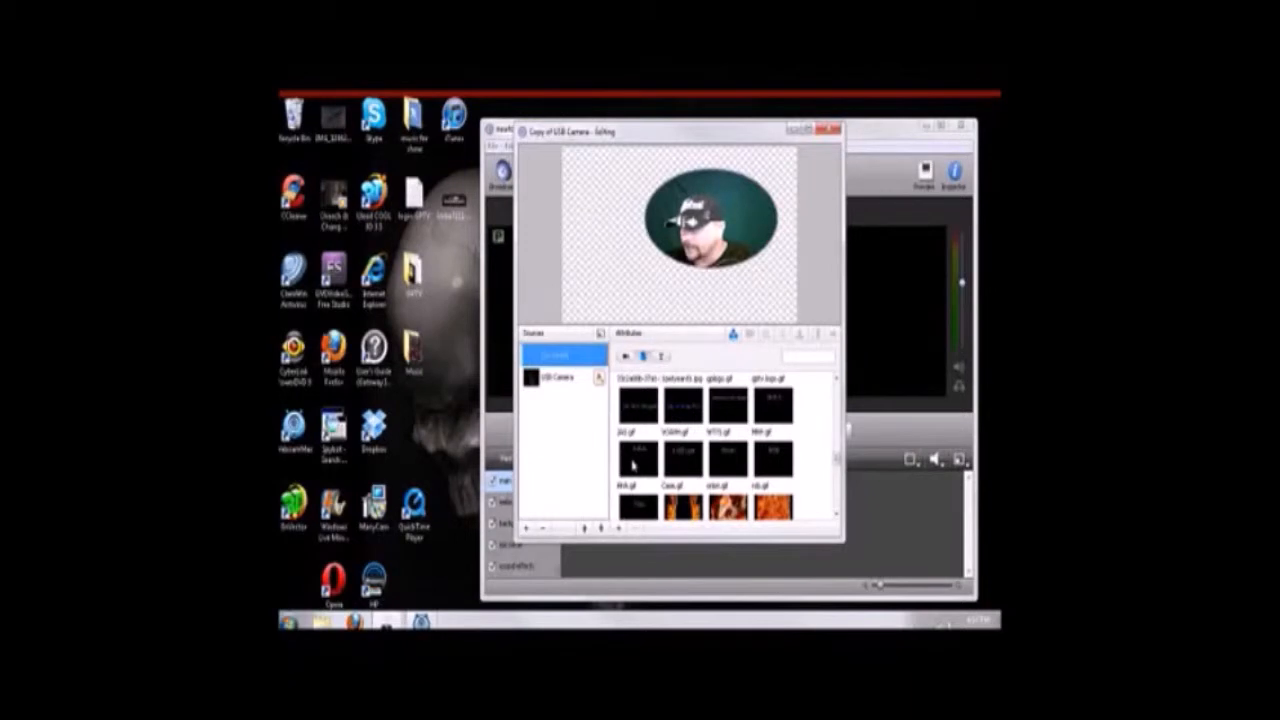
pyautogui.doubleClick(632, 462)
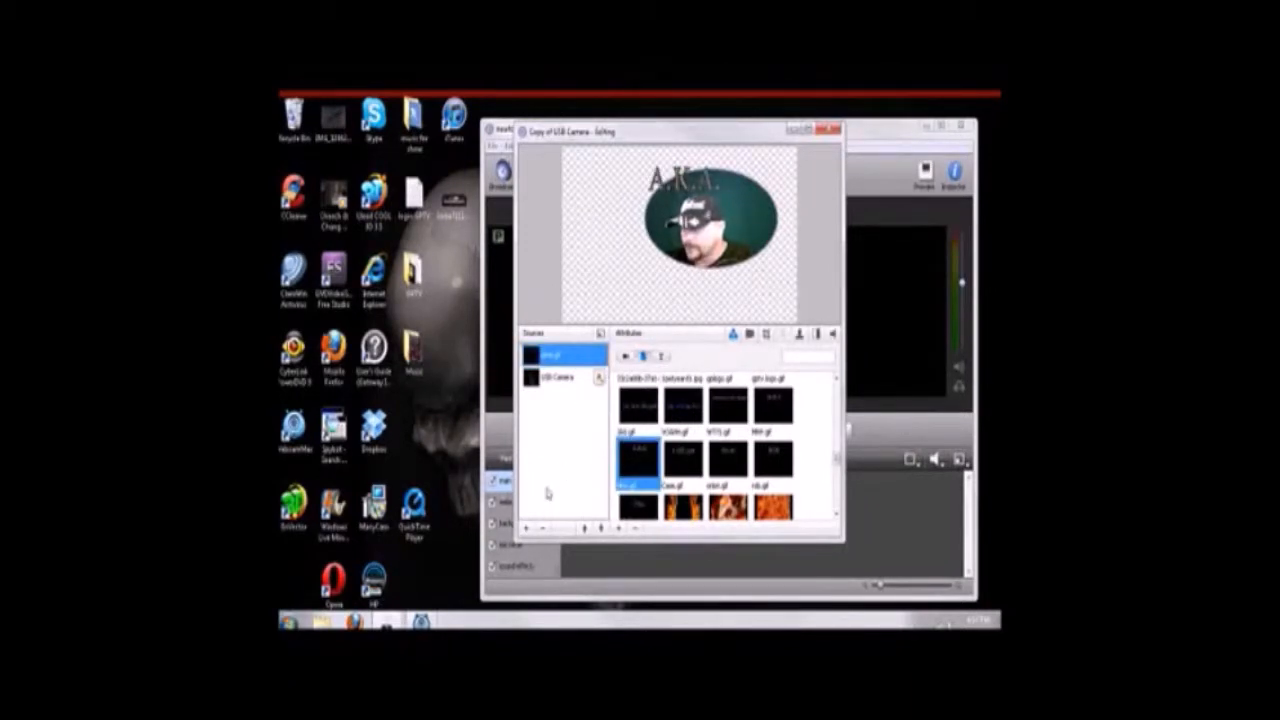
# Add the gptv logo.gif image as a new top source, shift the A.K.A. logo slightly left, and close the shot editor.
pyautogui.click(527, 530)
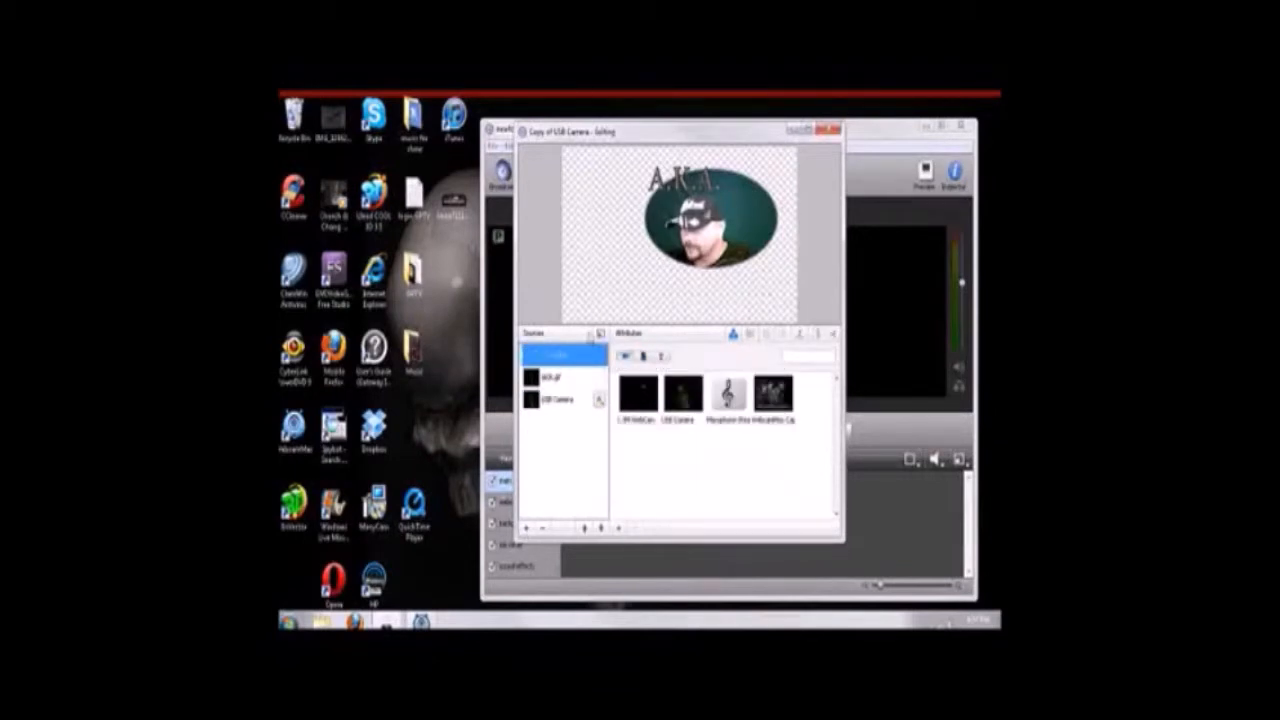
pyautogui.click(643, 357)
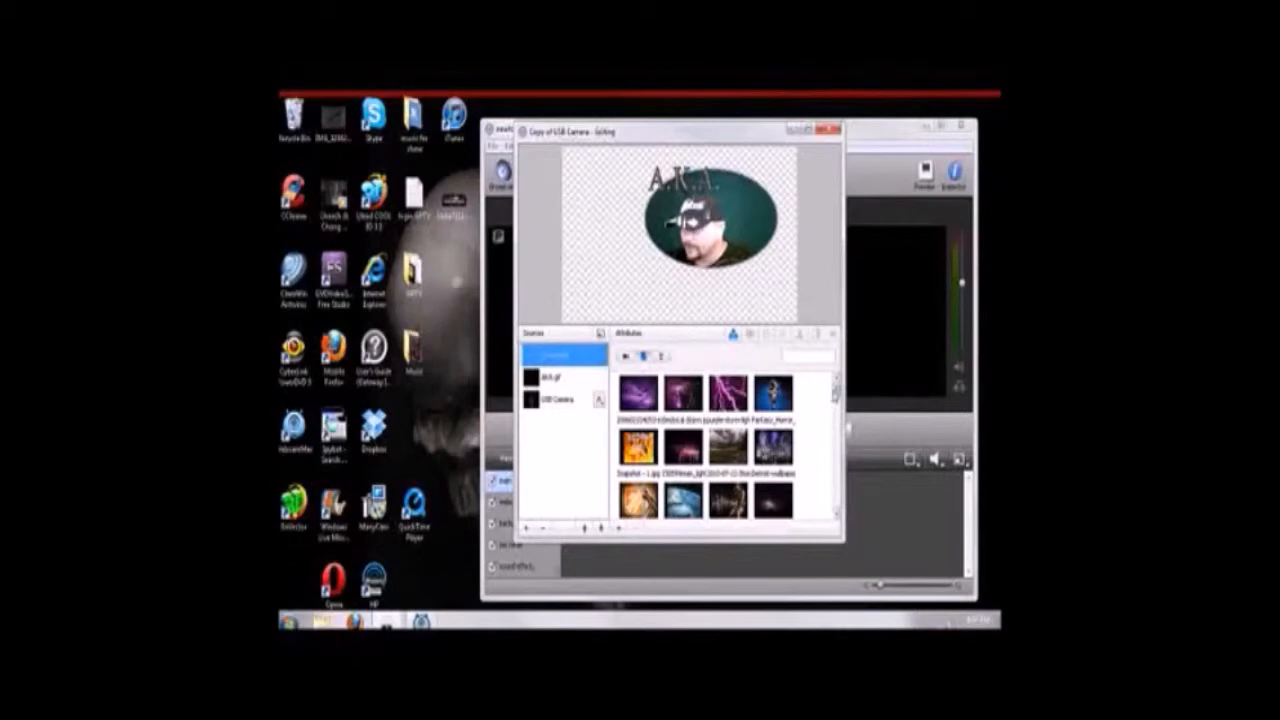
pyautogui.moveTo(836, 393); pyautogui.dragTo(839, 456)
pyautogui.click(784, 414)
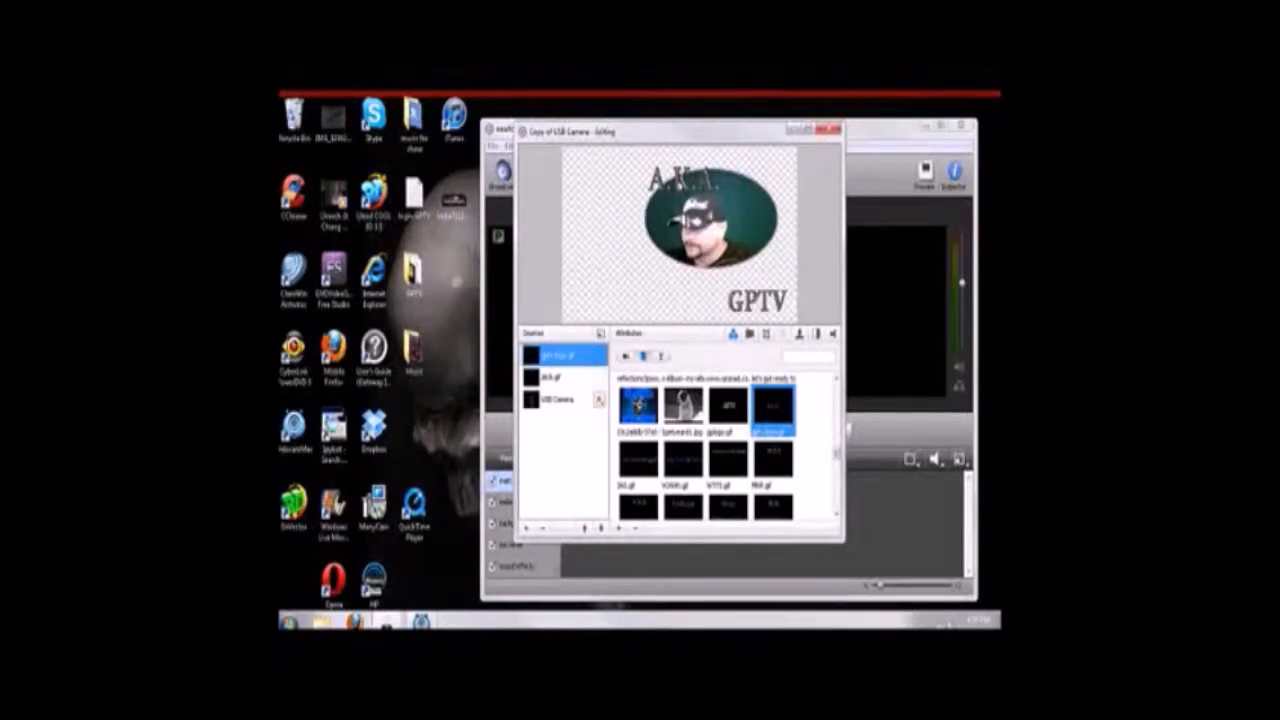
pyautogui.click(568, 380)
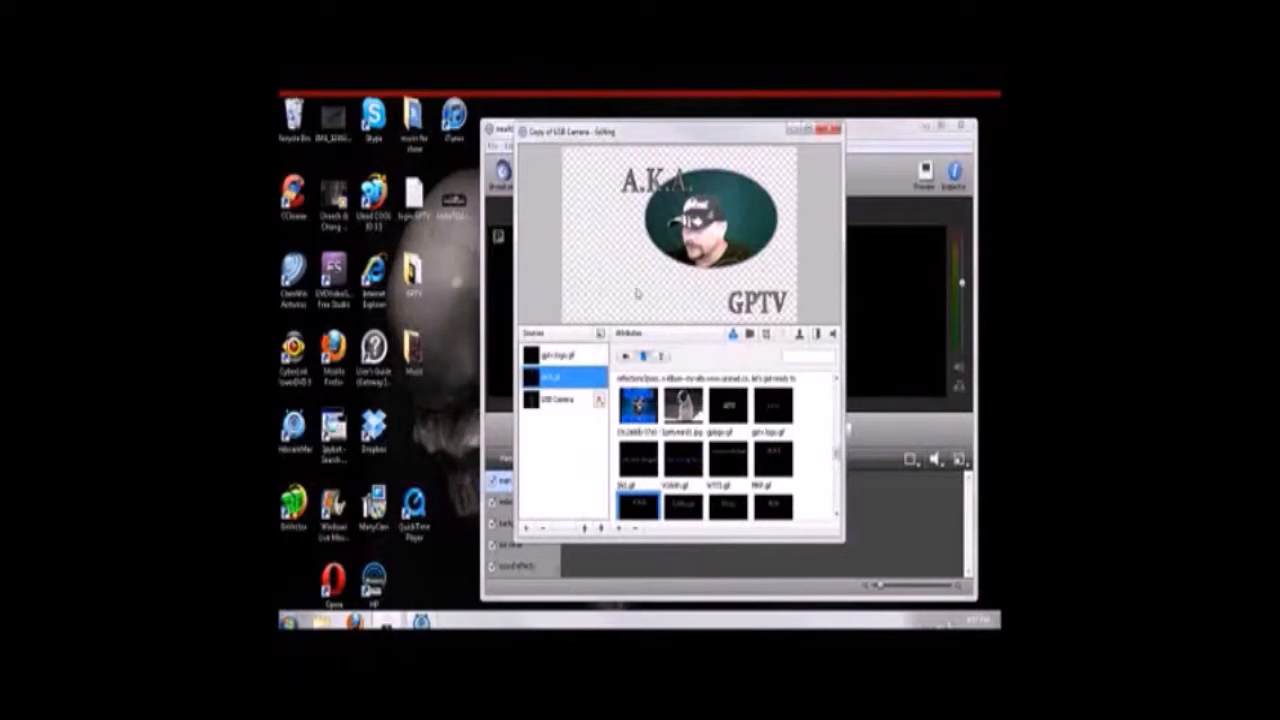
pyautogui.click(834, 129)
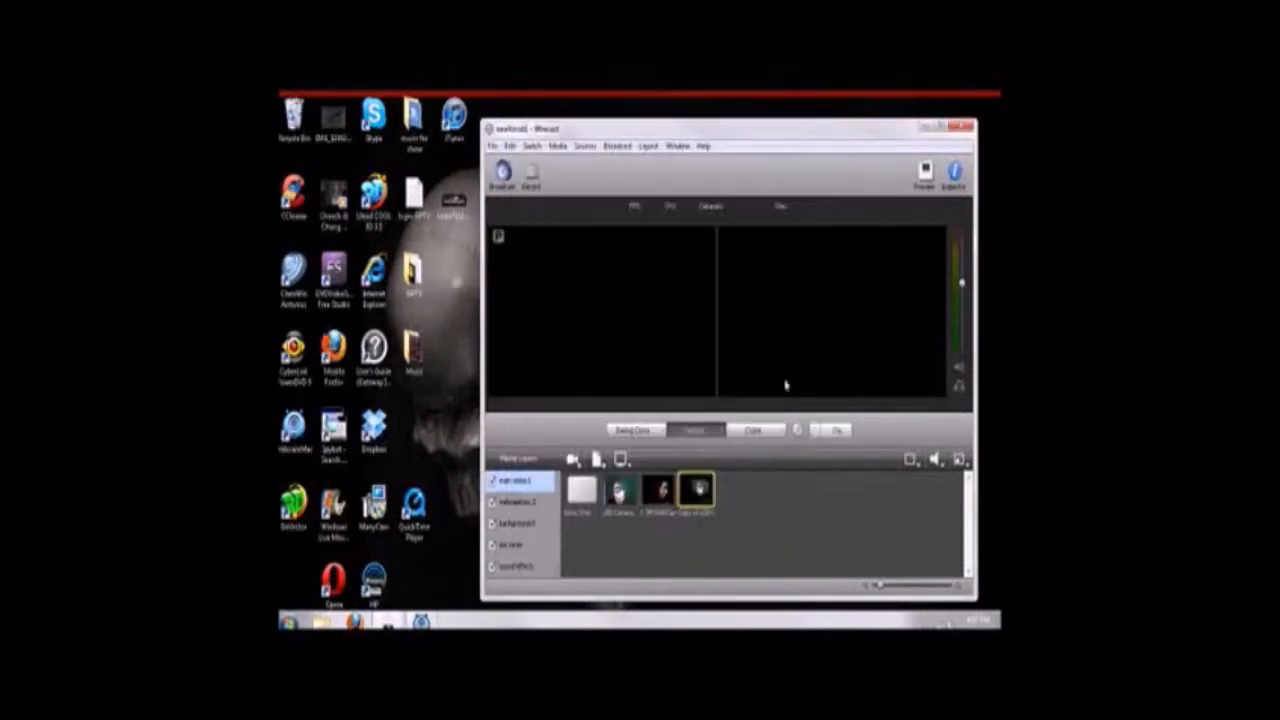
# Combine the duplicated oval camera shot with the fire shot on the background layer and send the composition live.
pyautogui.click(702, 498)
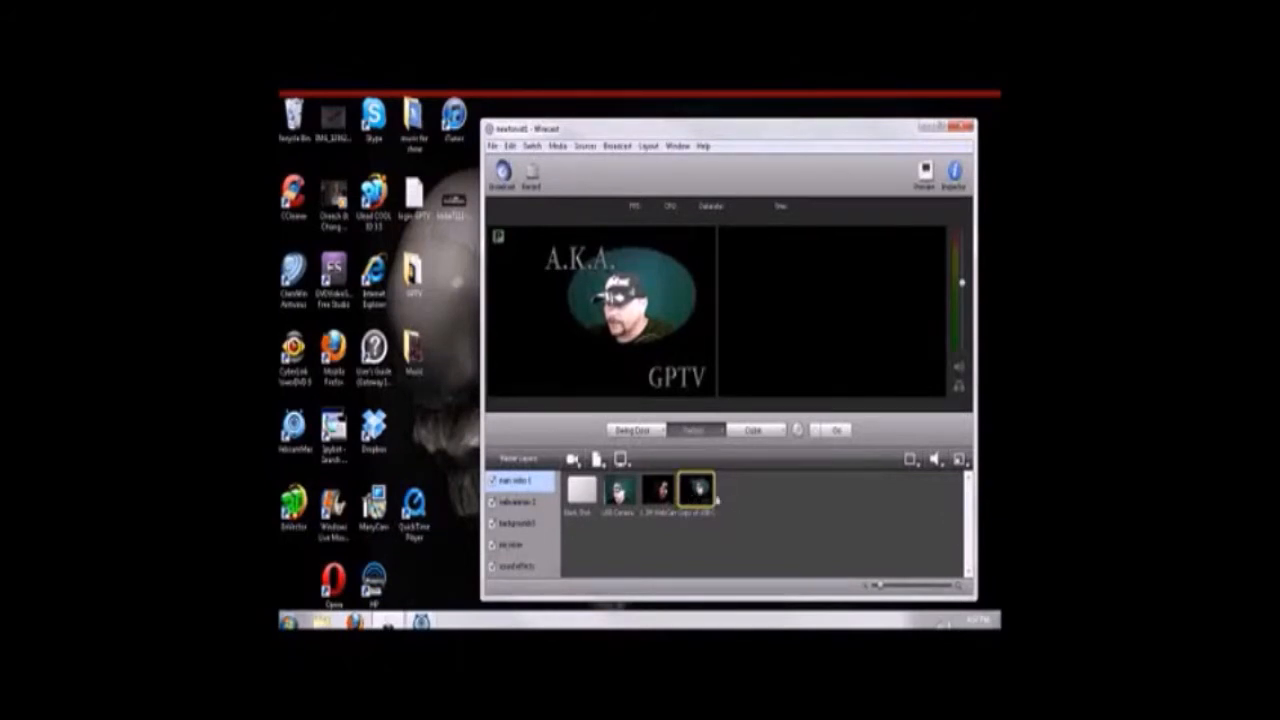
pyautogui.click(535, 525)
pyautogui.click(658, 490)
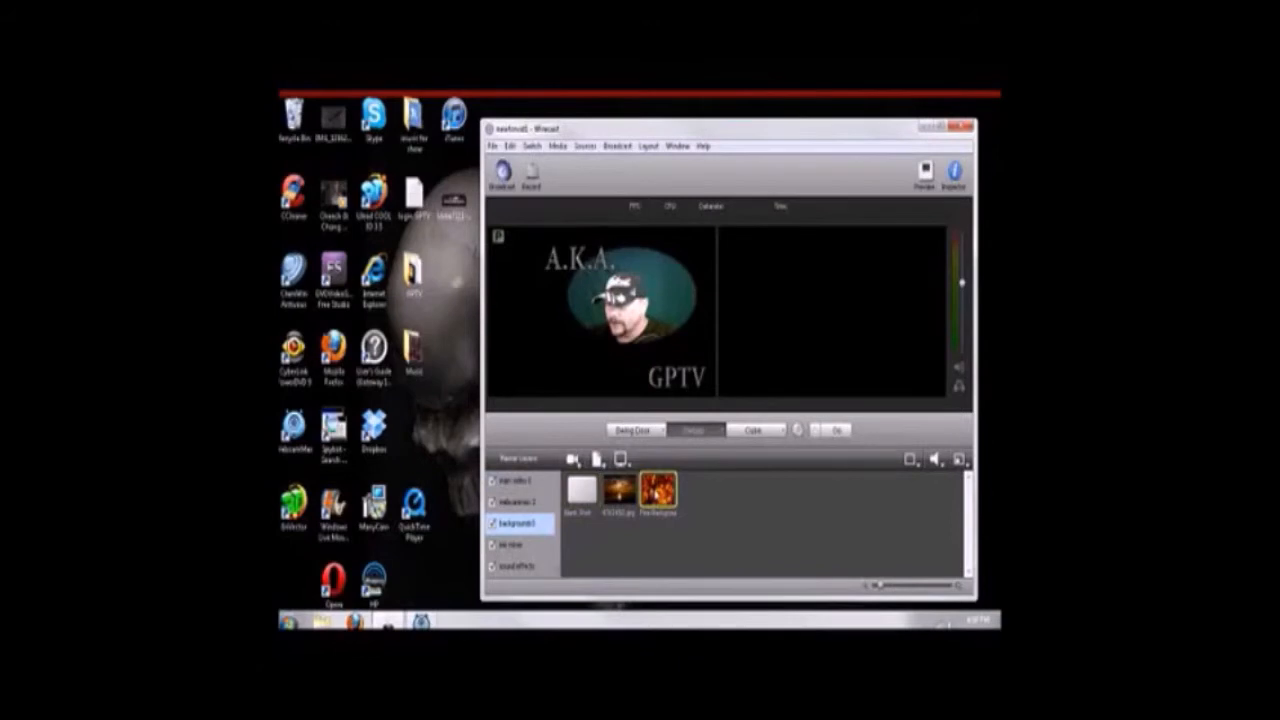
pyautogui.click(835, 431)
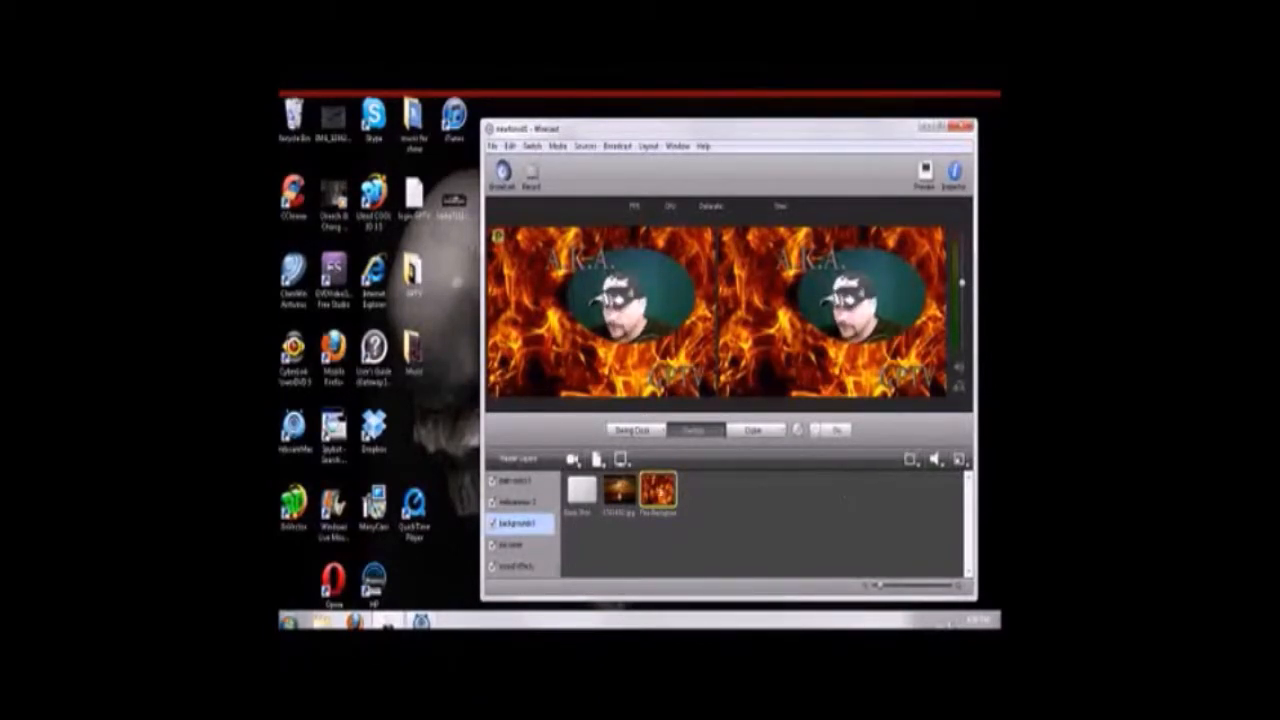
# Set the background layer and the main video 1 layer to their blank shots.
pyautogui.click(583, 492)
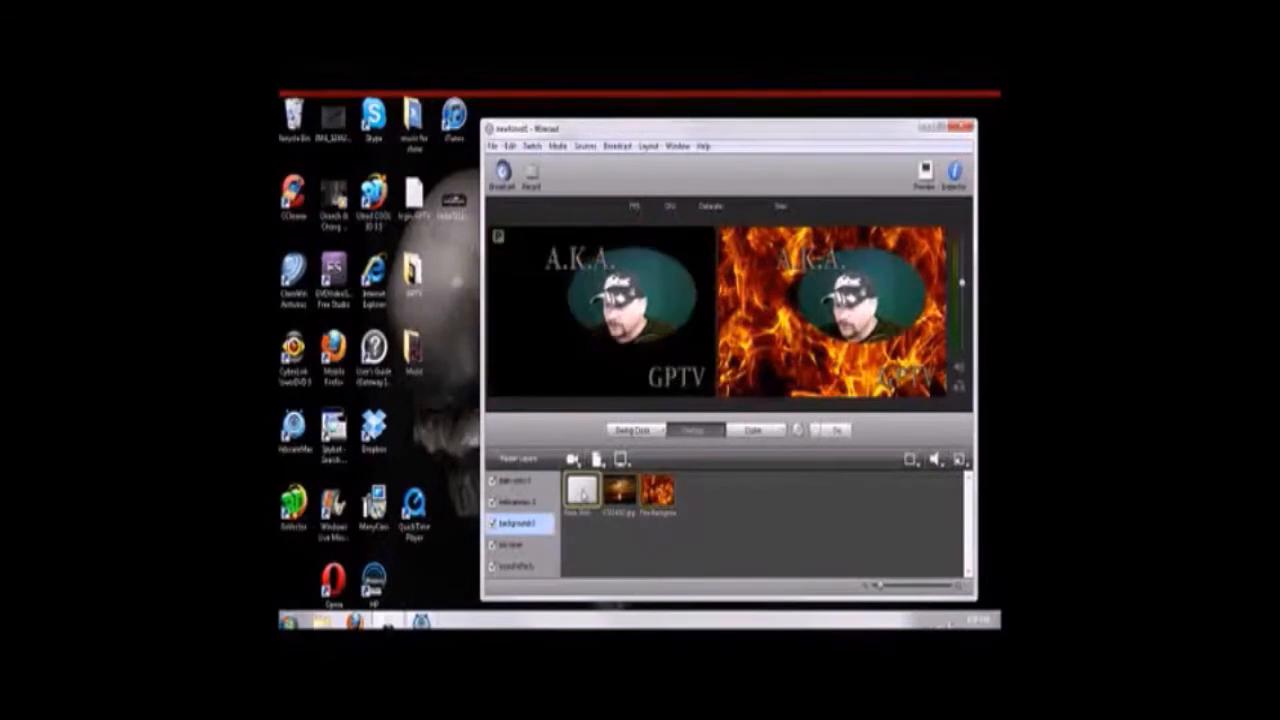
pyautogui.click(525, 502)
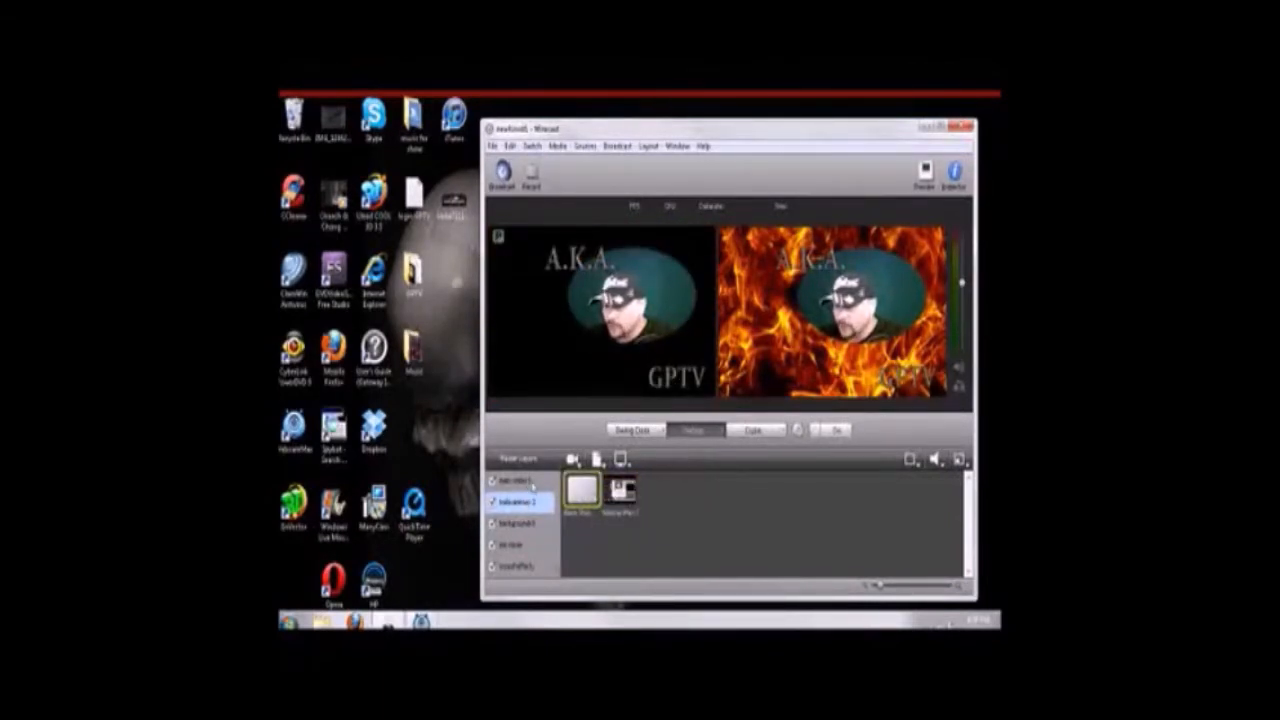
pyautogui.click(526, 482)
pyautogui.click(583, 493)
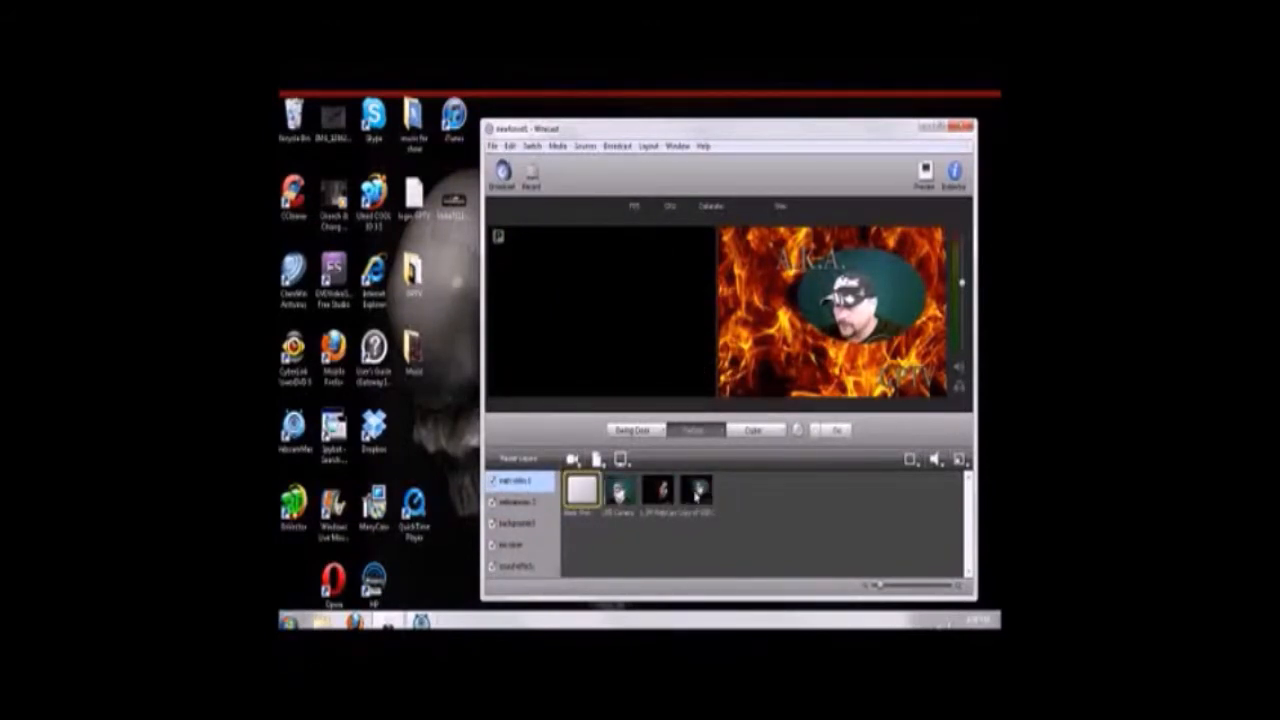
# Duplicate the oval camera shot with the logos and apply the Angled In layout to the original.
pyautogui.click(697, 492)
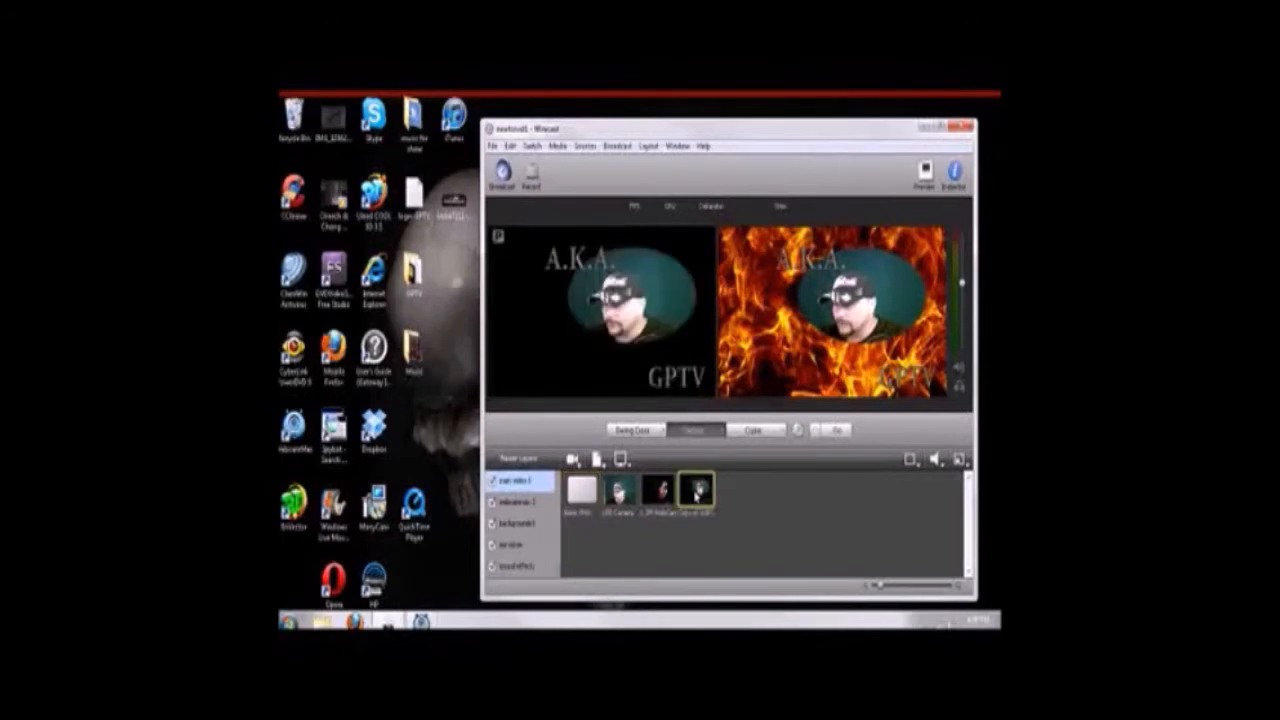
pyautogui.rightClick(697, 492)
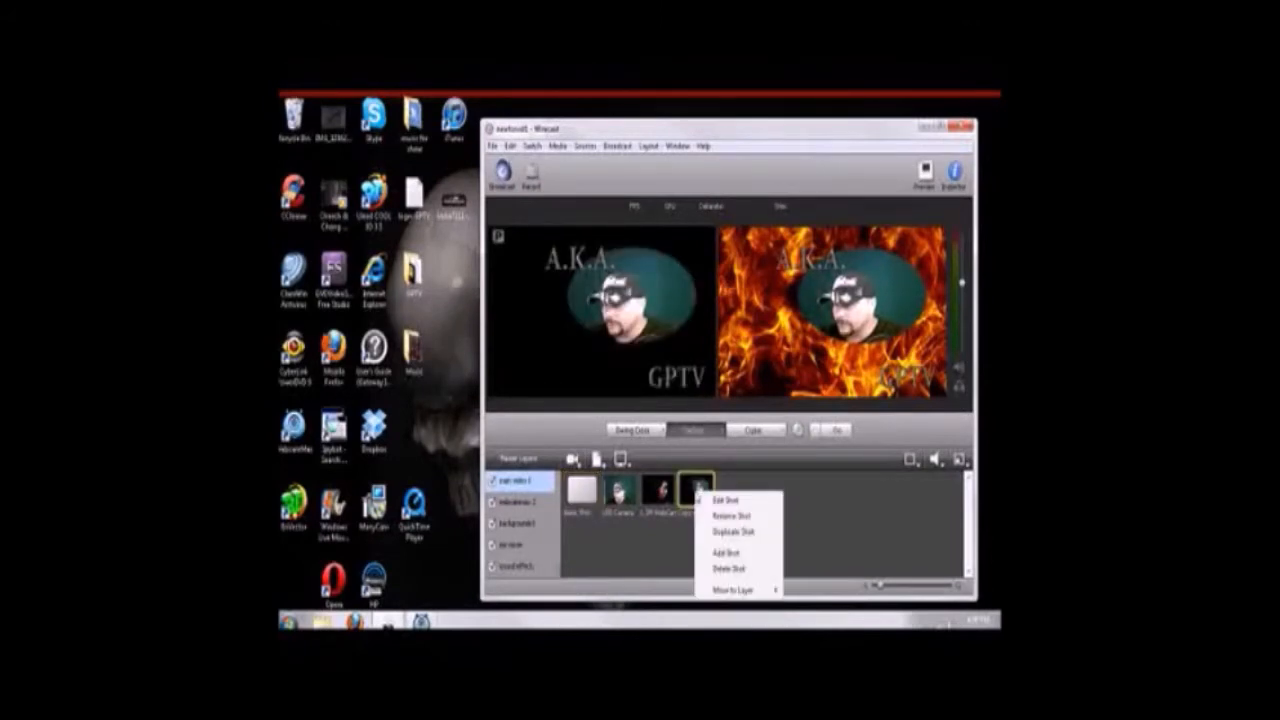
pyautogui.click(712, 533)
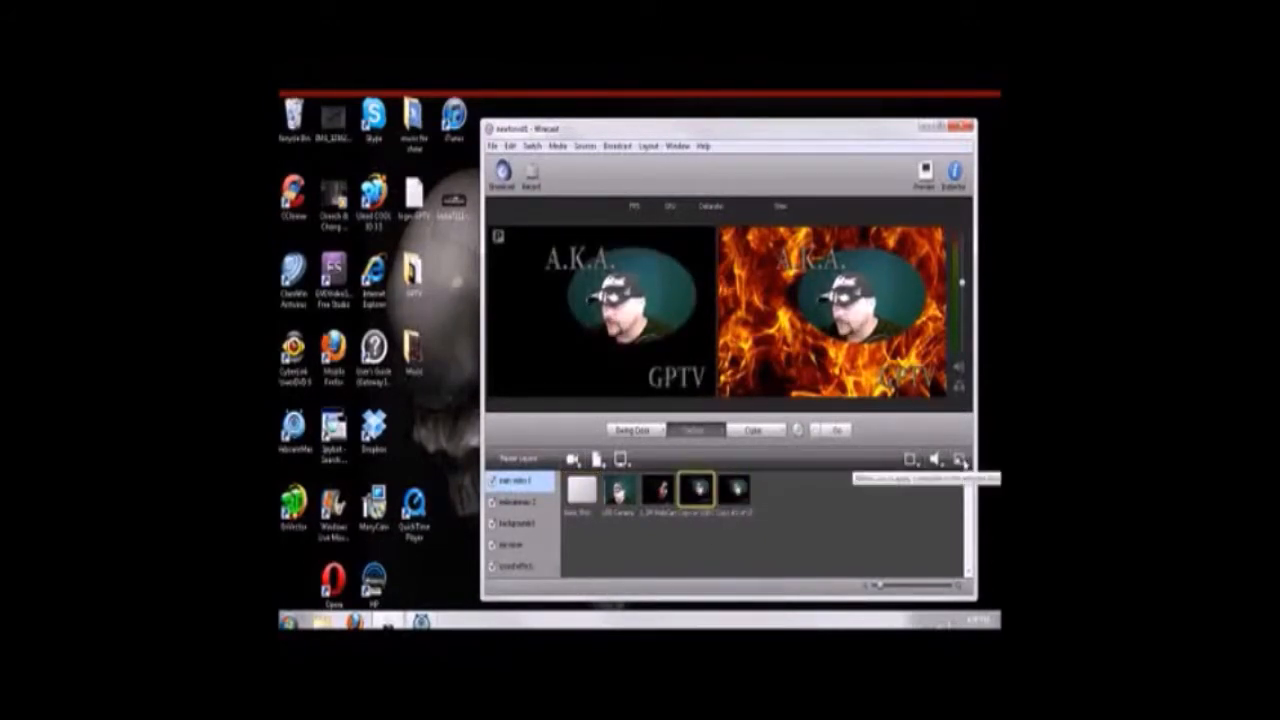
pyautogui.click(960, 462)
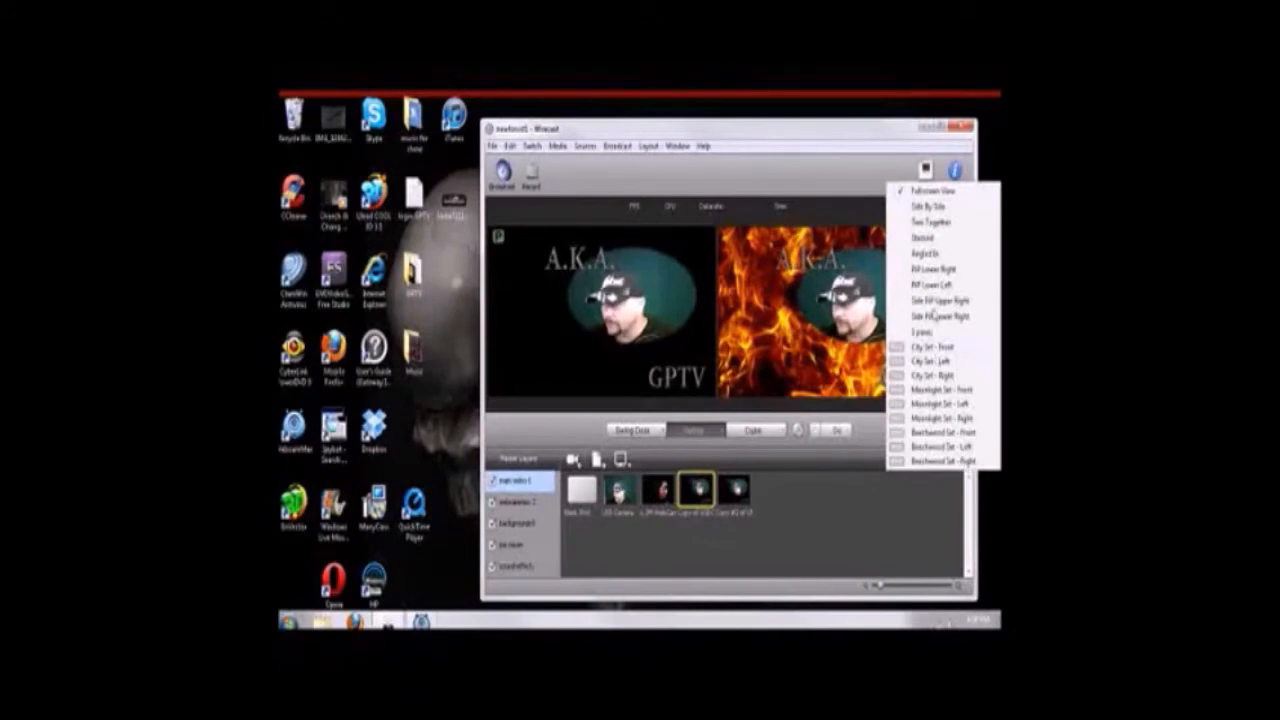
pyautogui.click(932, 256)
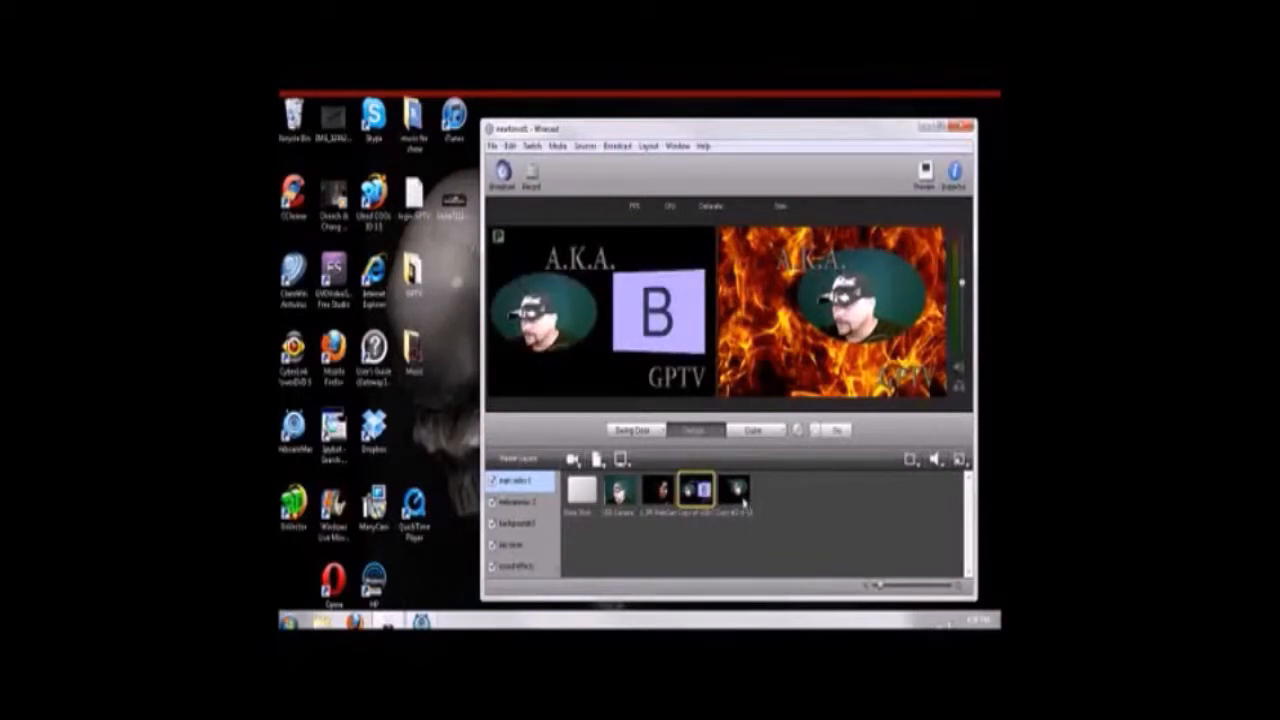
# Open the two-pane oval camera shot for editing and replace its B placeholder with the WebcamMax Capture source.
pyautogui.rightClick(708, 492)
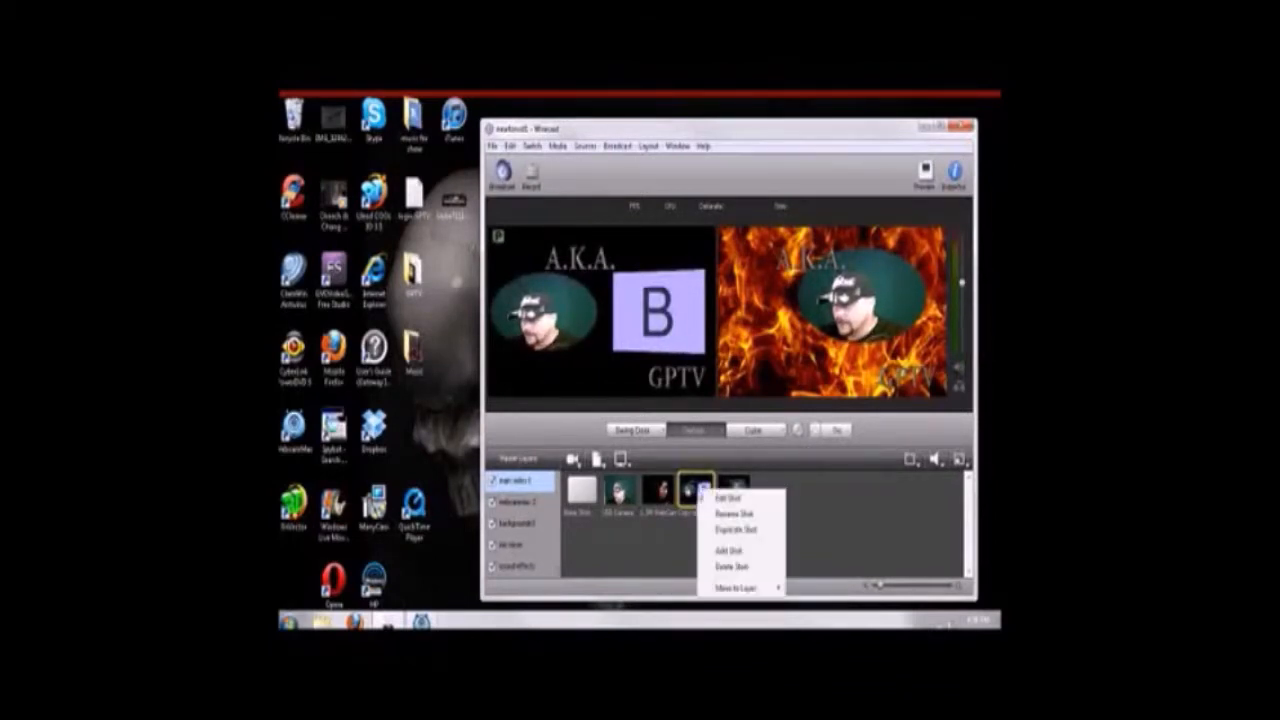
pyautogui.click(715, 499)
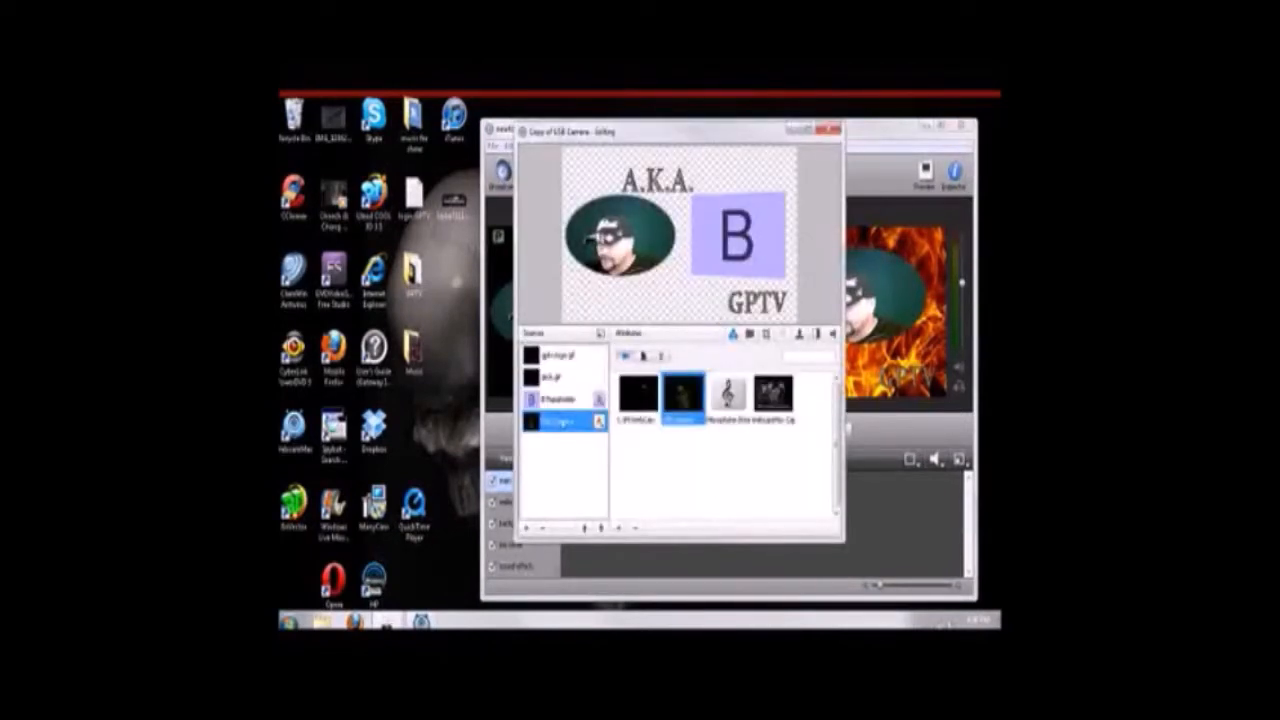
pyautogui.click(558, 400)
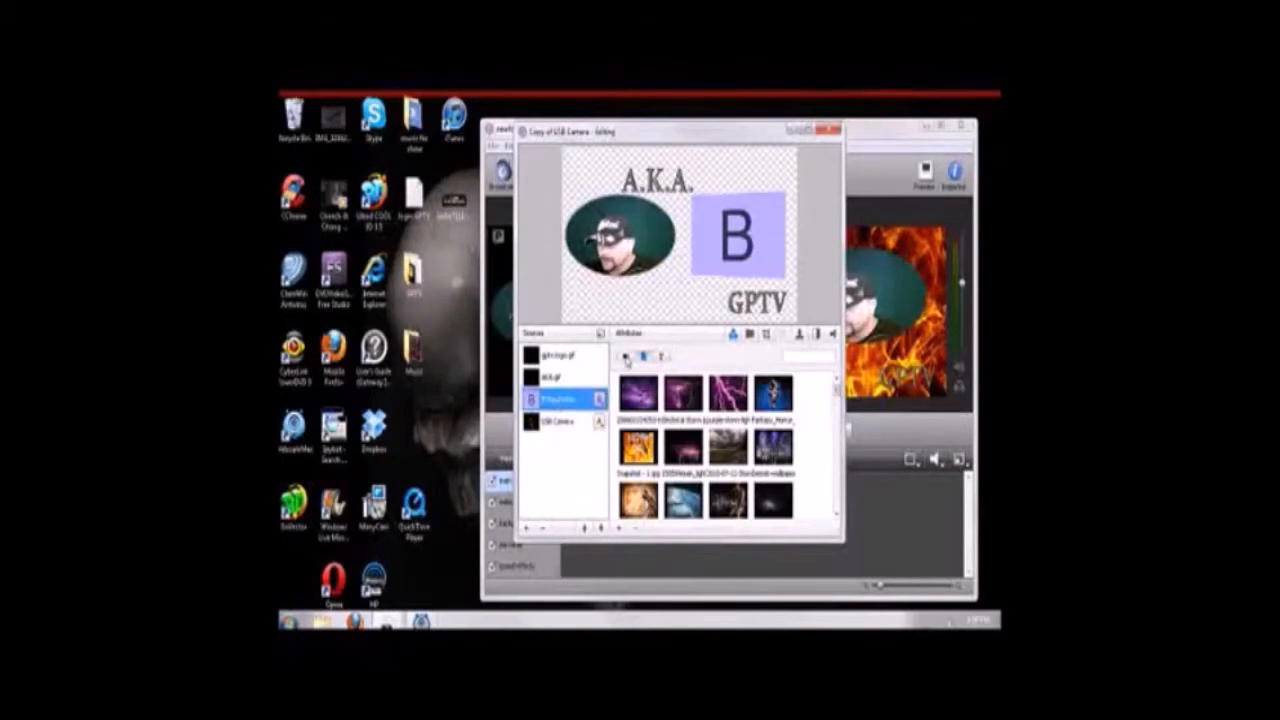
pyautogui.click(626, 358)
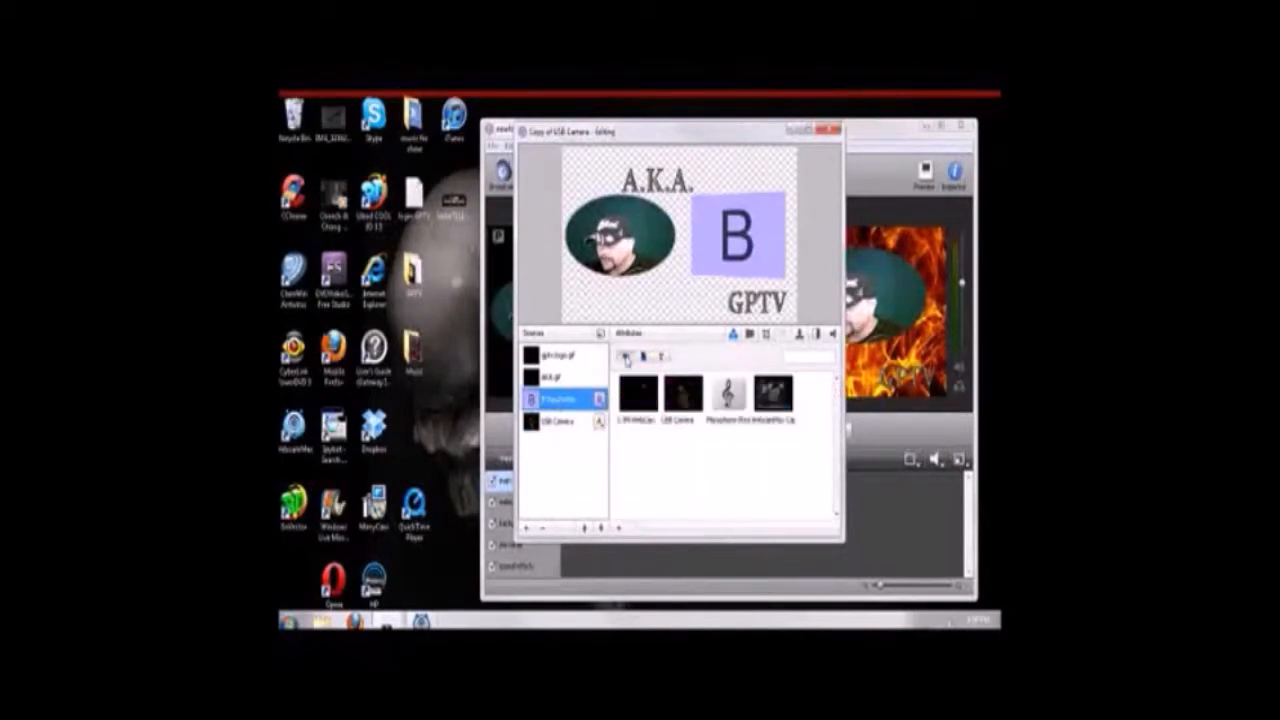
pyautogui.click(769, 400)
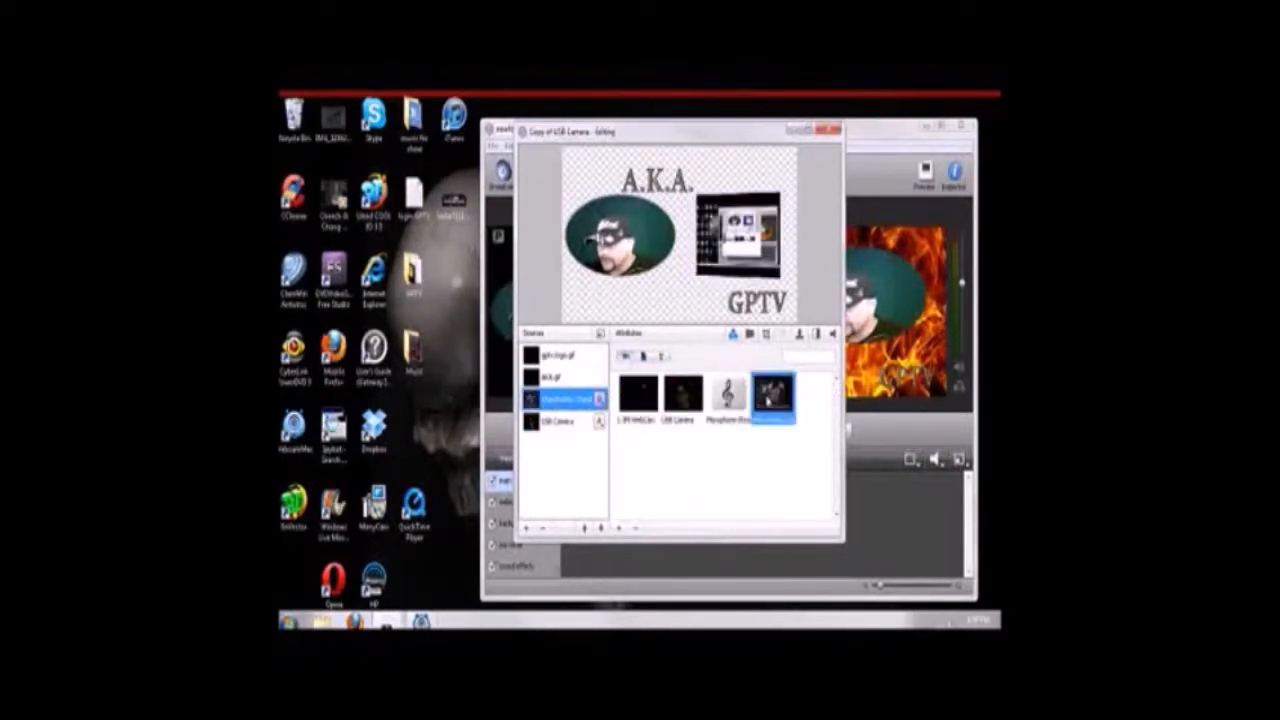
# Set the matte of the WebcamMax Capture source to Oval.
pyautogui.click(752, 336)
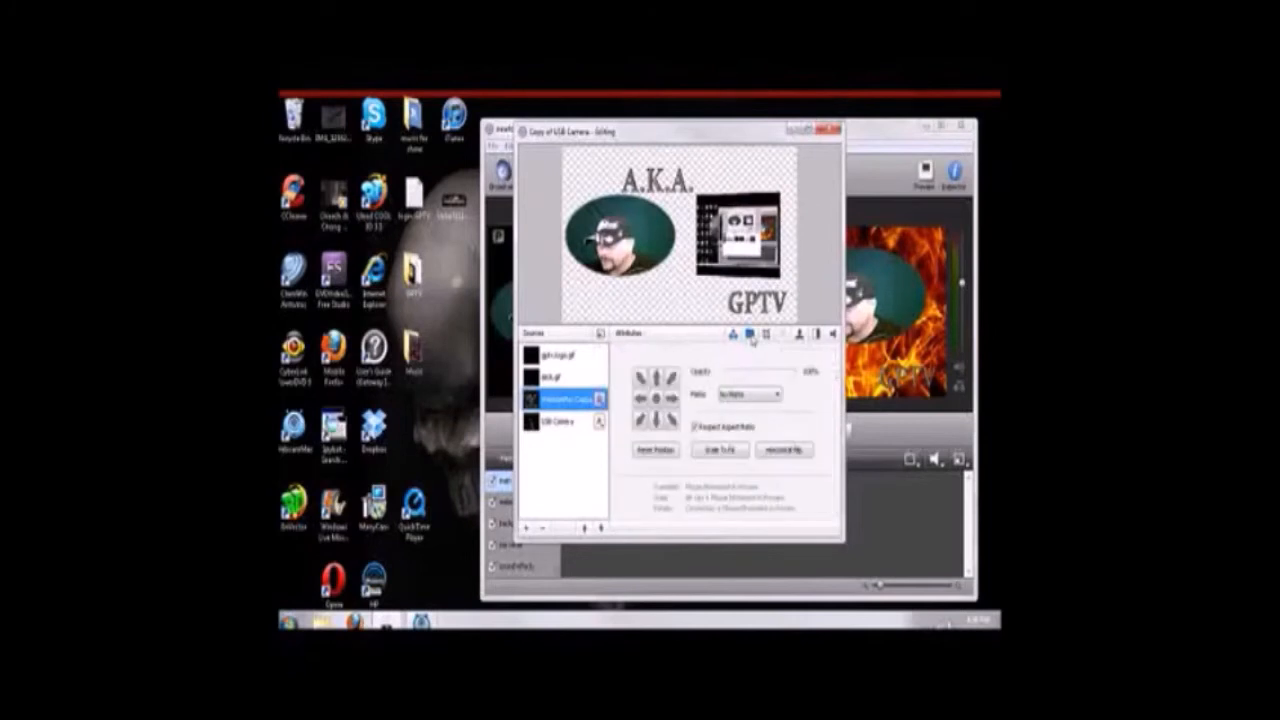
pyautogui.click(776, 398)
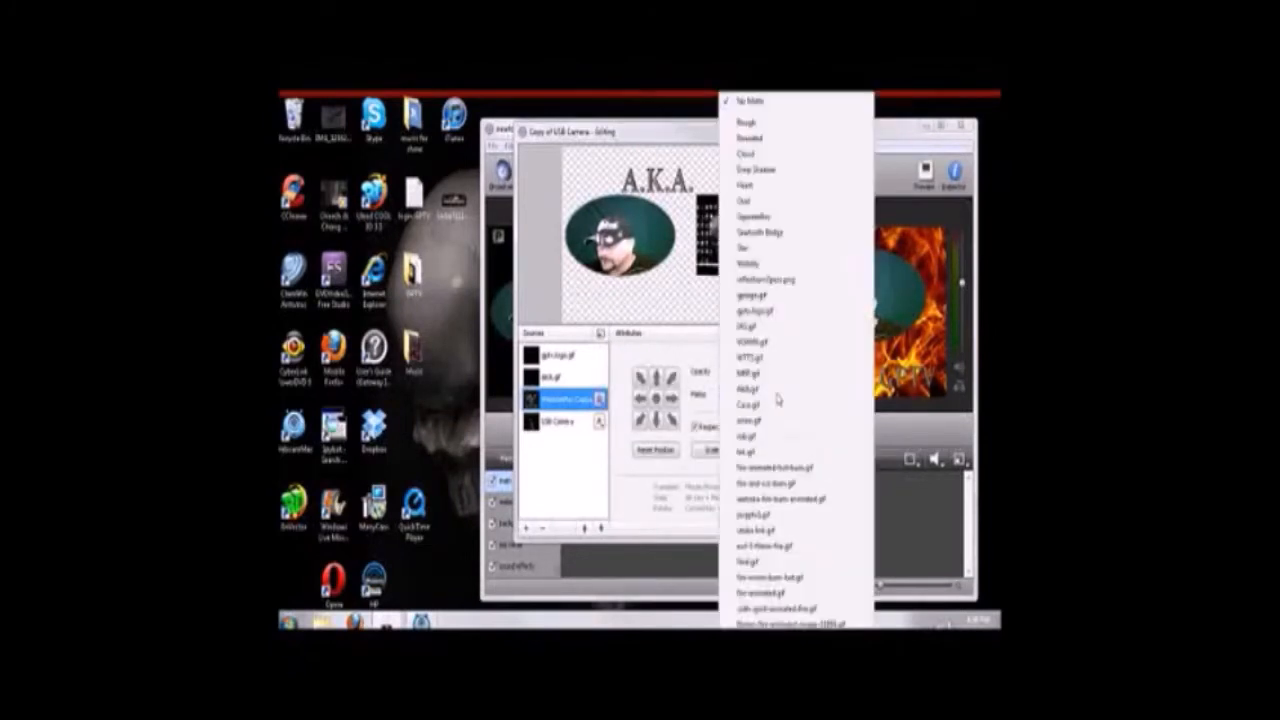
pyautogui.click(762, 202)
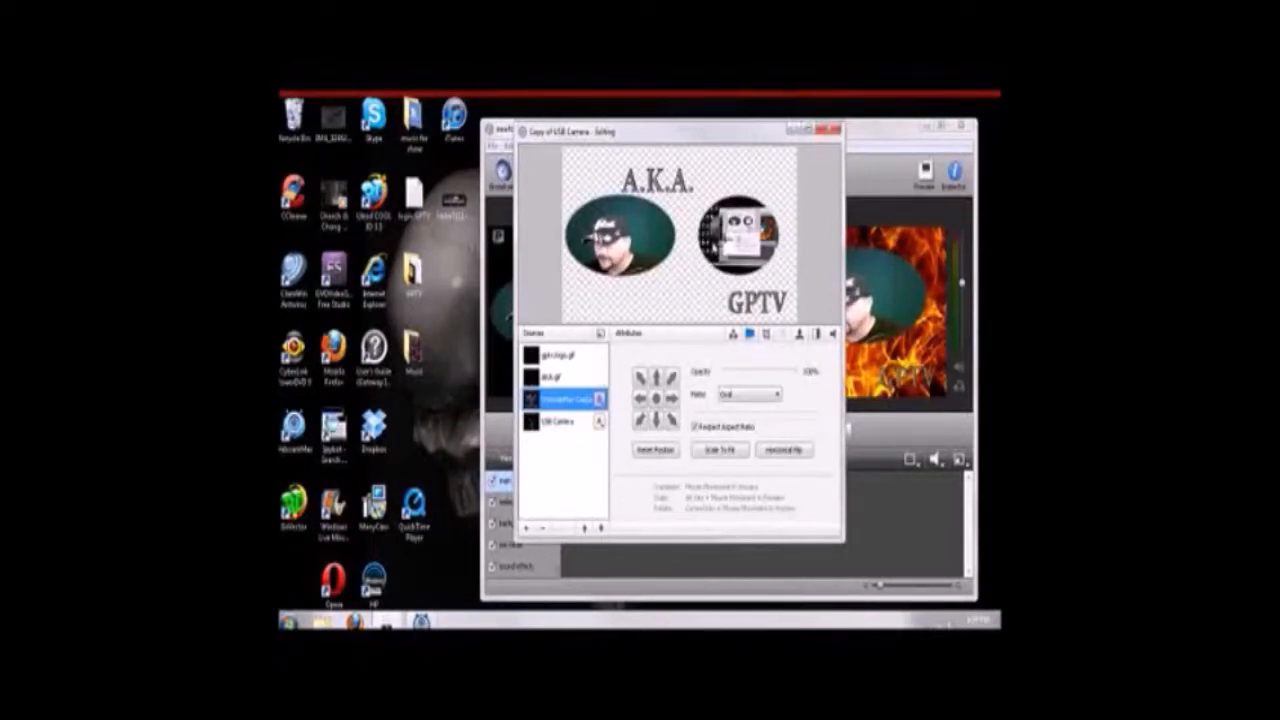
# Enlarge the WebcamMax oval and raise it slightly, lower the USB Camera oval toward the canvas's lower left, and close the shot editor.
pyautogui.scroll(5, 739, 235)
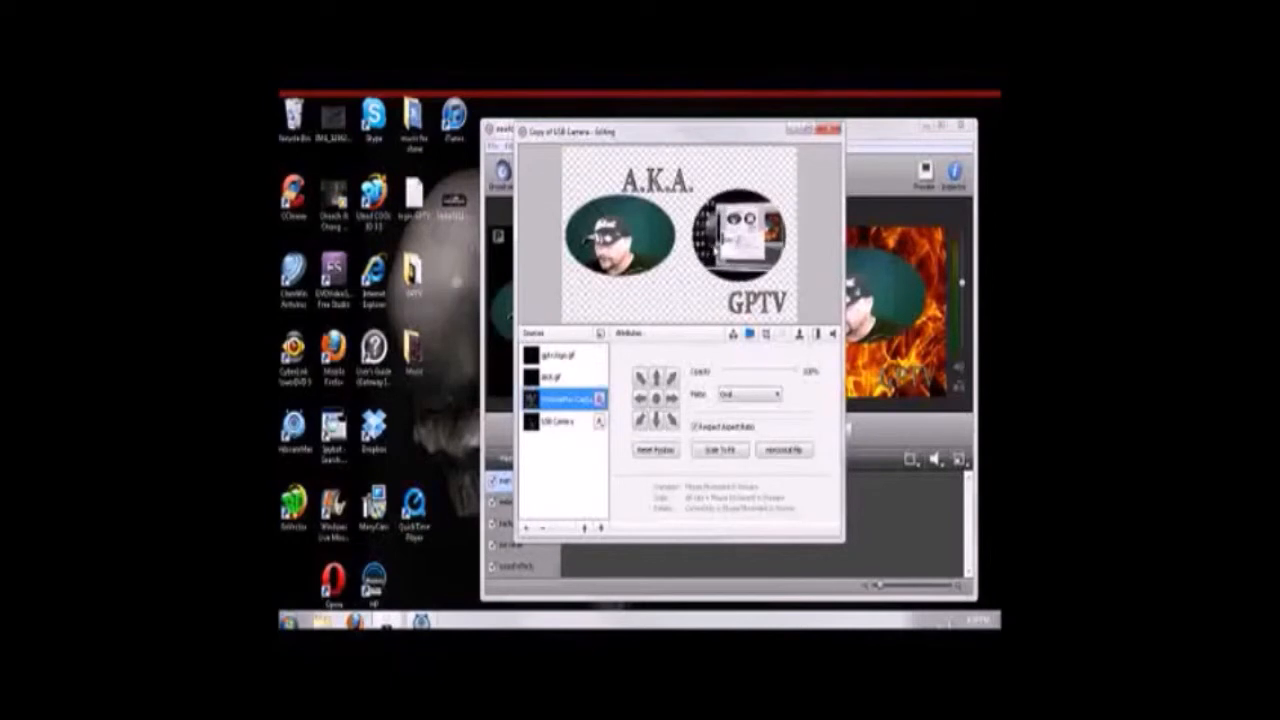
pyautogui.scroll(2, 739, 235)
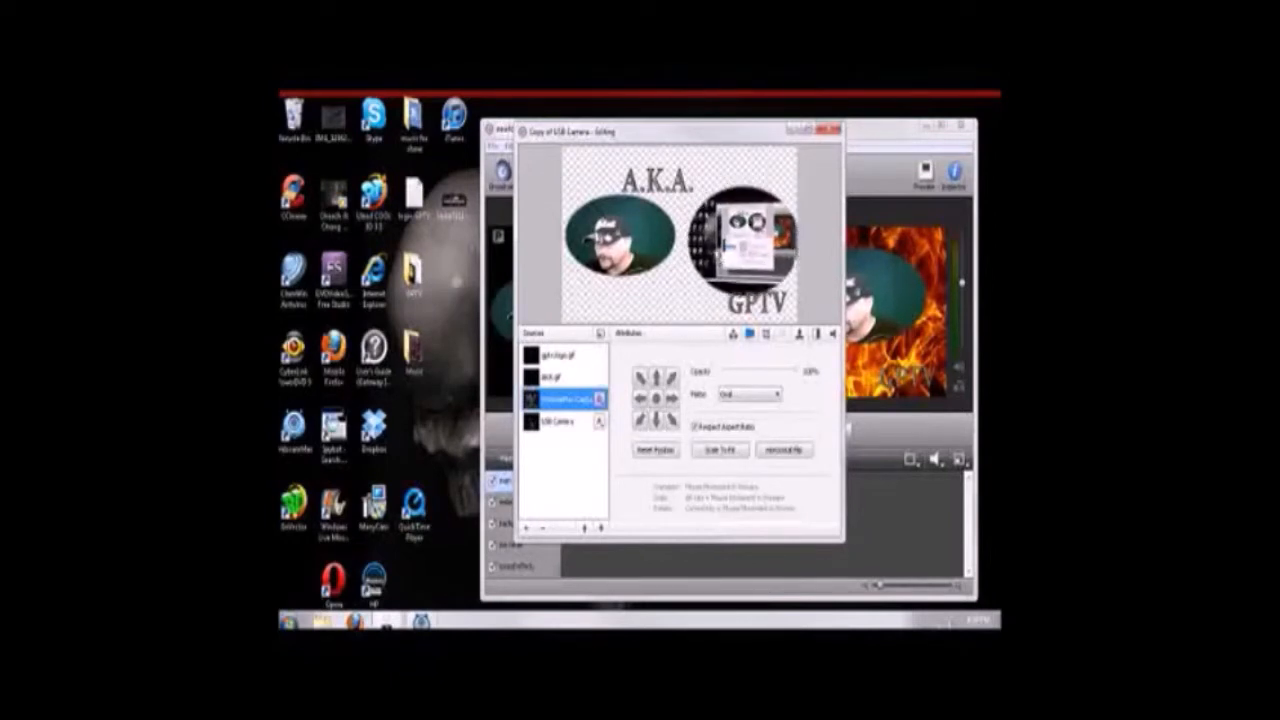
pyautogui.moveTo(730, 227); pyautogui.dragTo(729, 212)
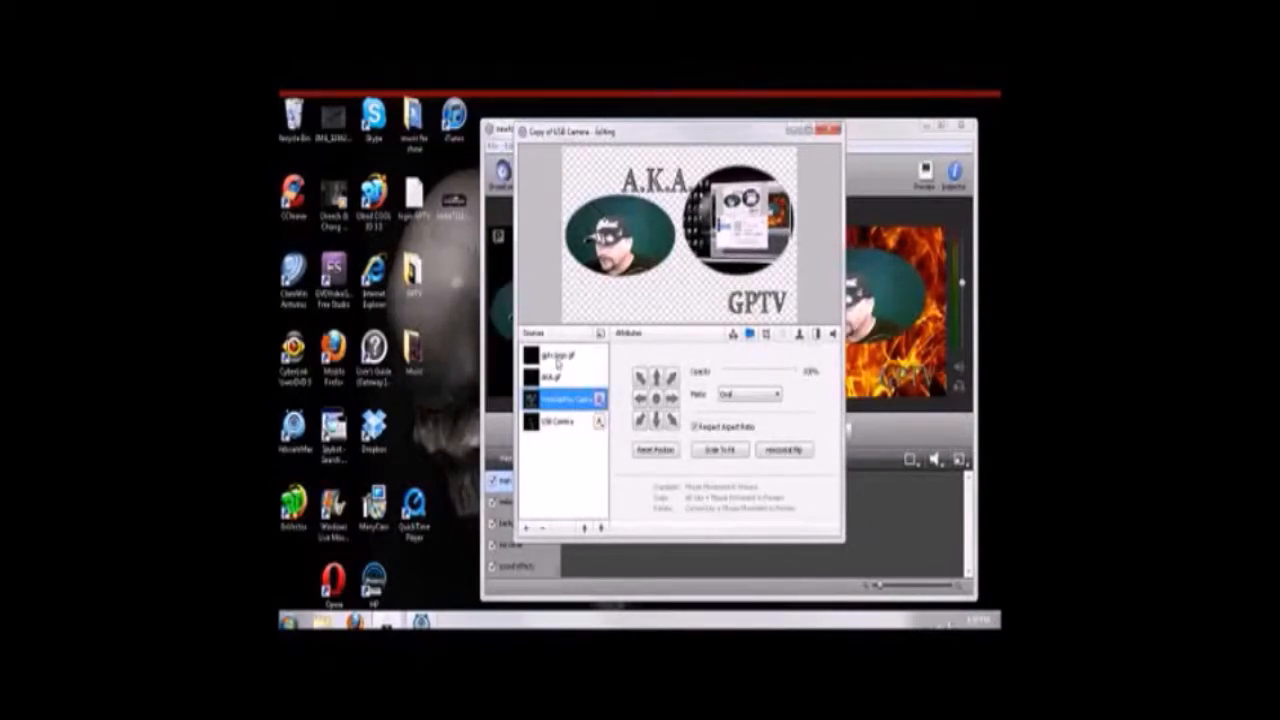
pyautogui.click(553, 422)
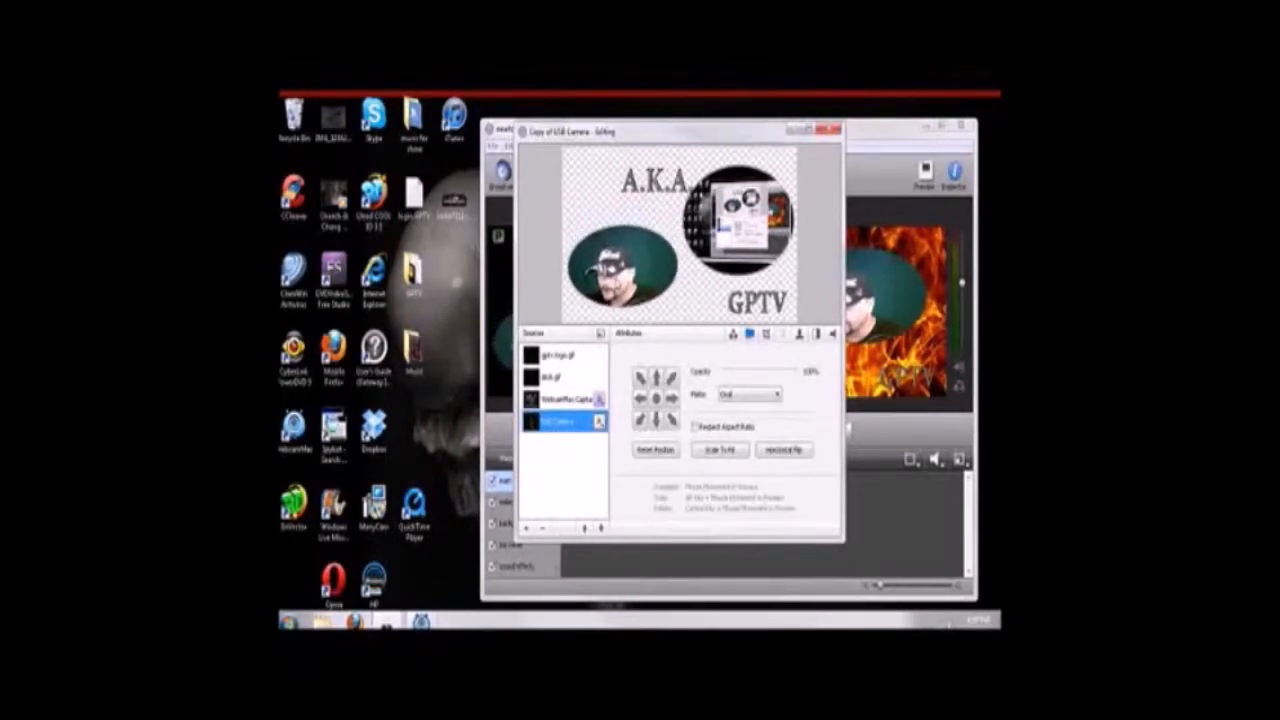
pyautogui.click(834, 130)
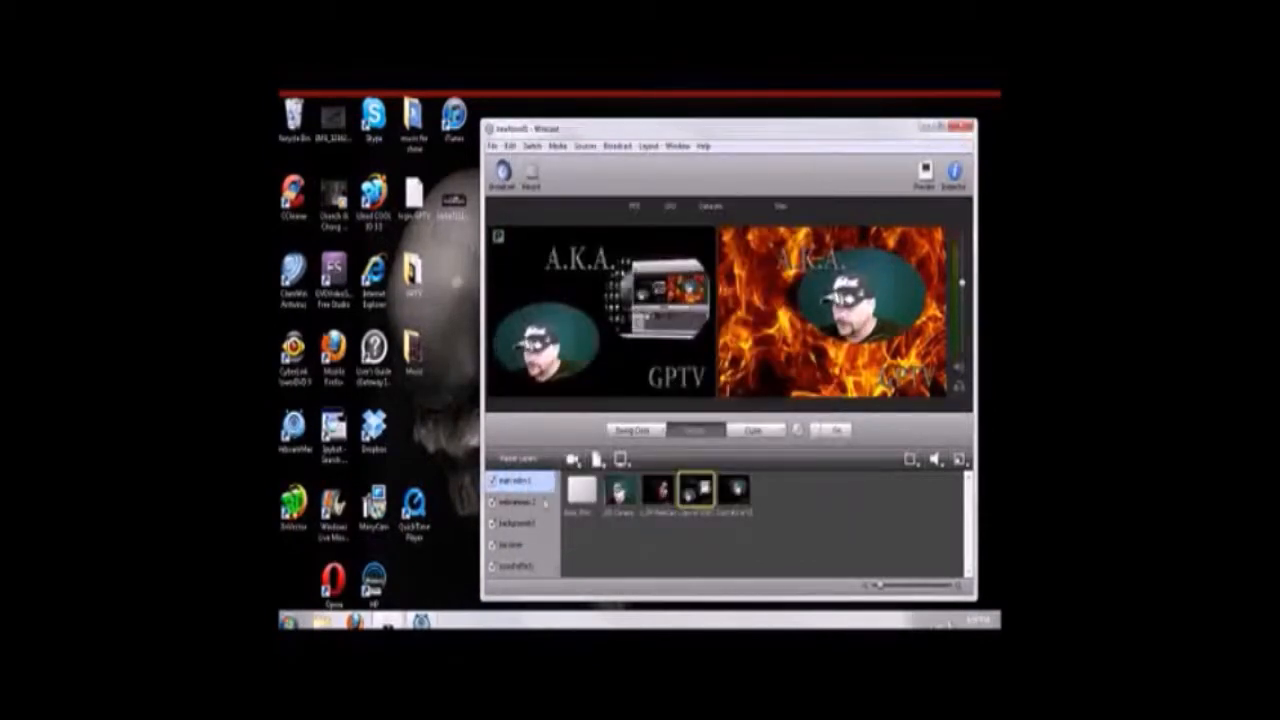
# Put the fire shot on the background layer behind the two-oval composition and send it live.
pyautogui.click(517, 523)
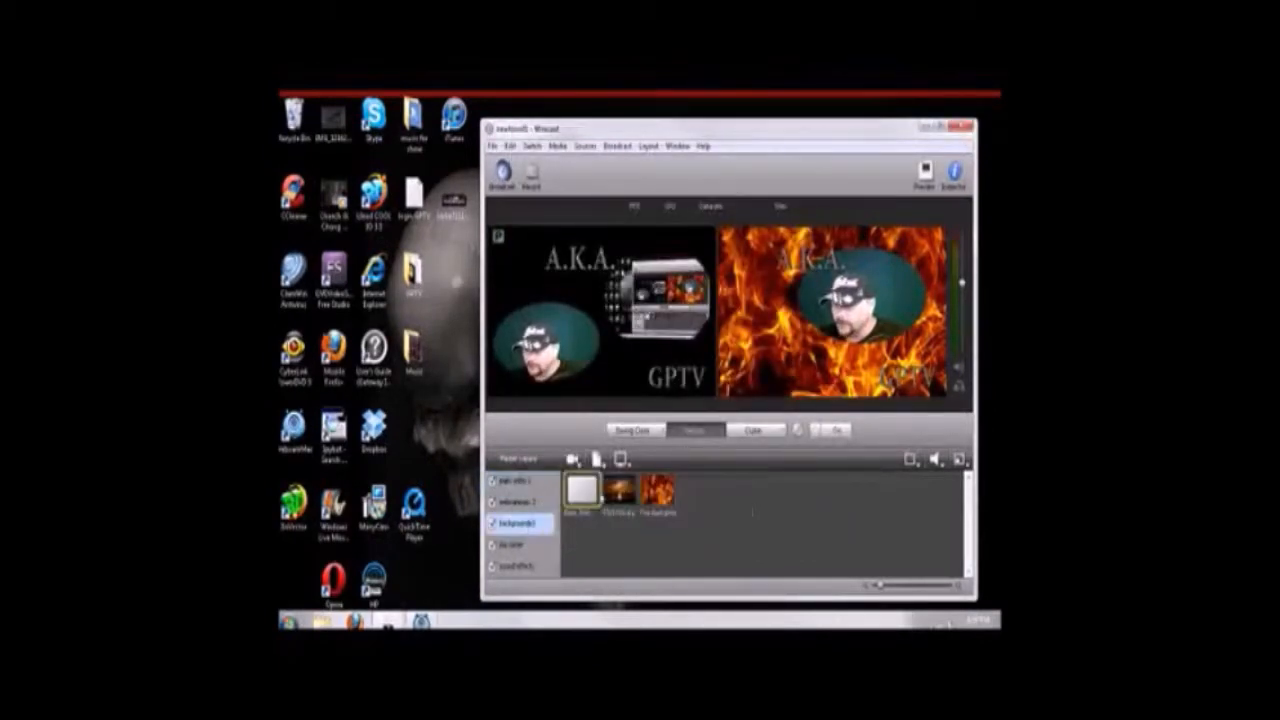
pyautogui.click(658, 490)
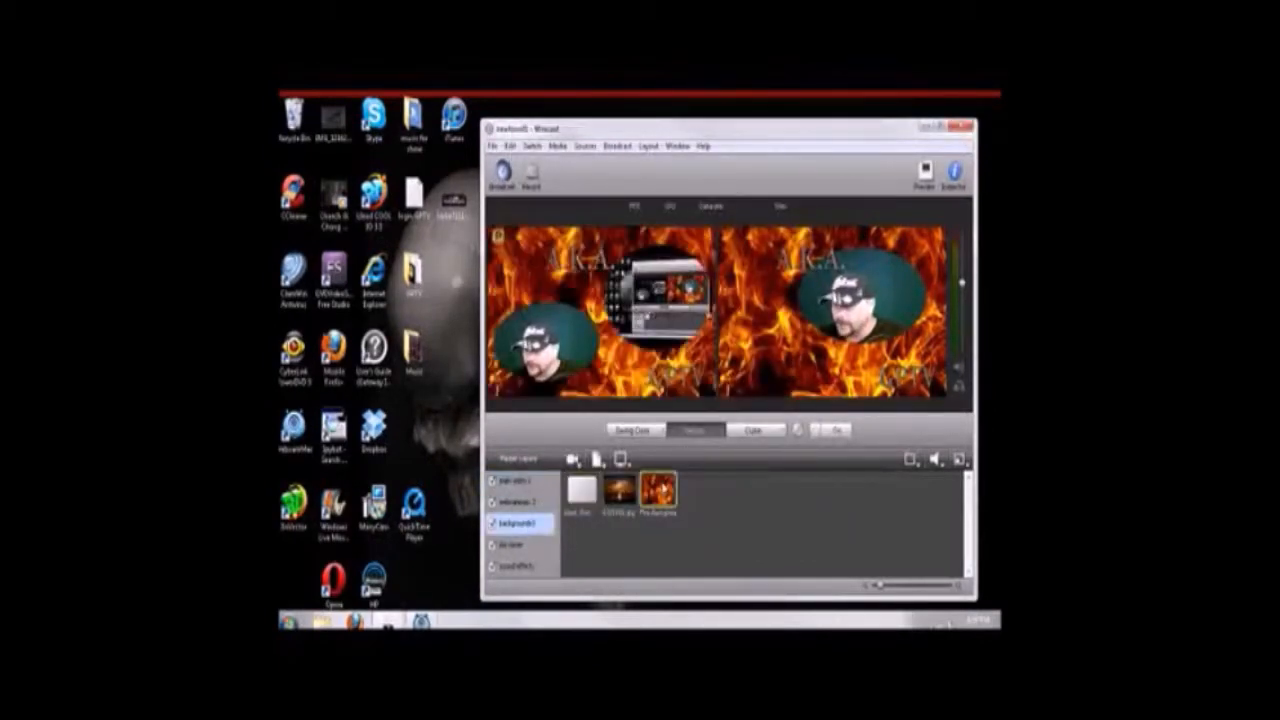
pyautogui.click(831, 431)
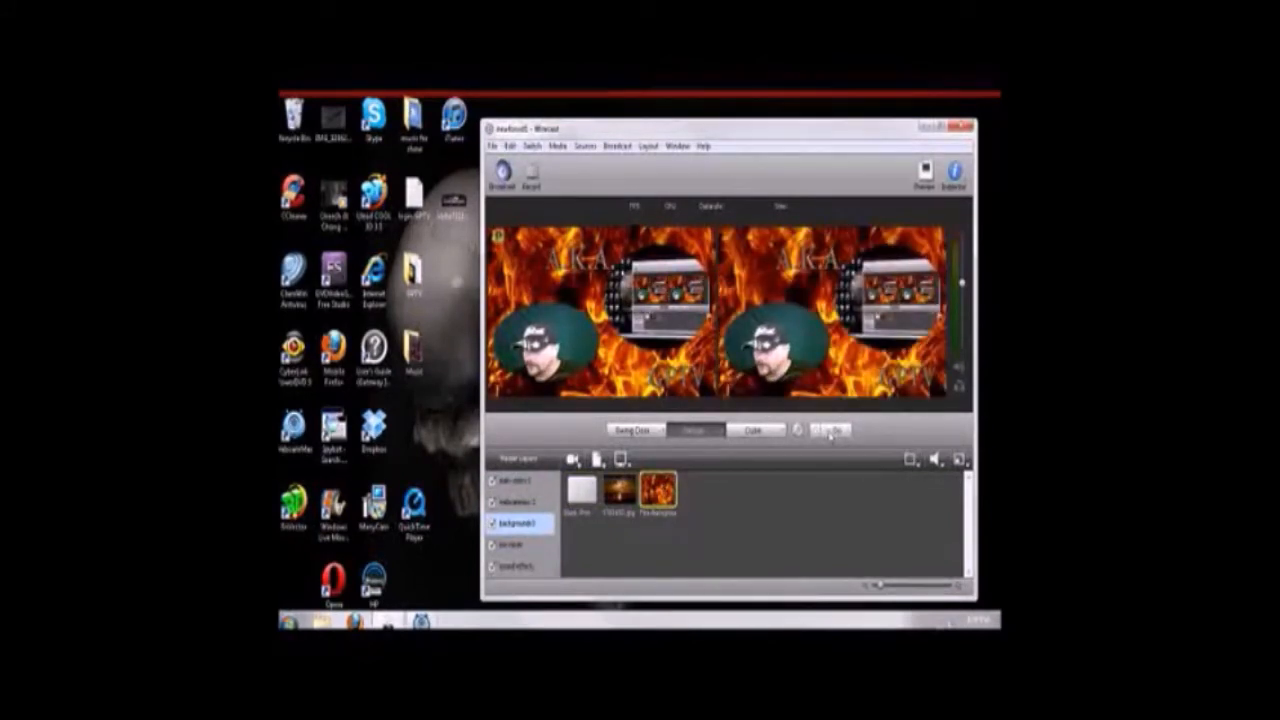